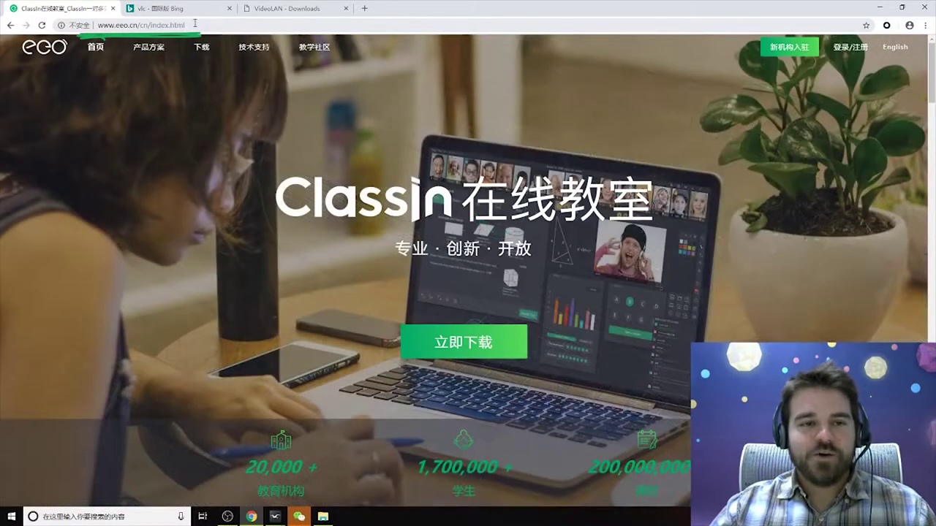
Load eeo.cn from the address bar and open the institution backend login page.
left_click(196, 24)
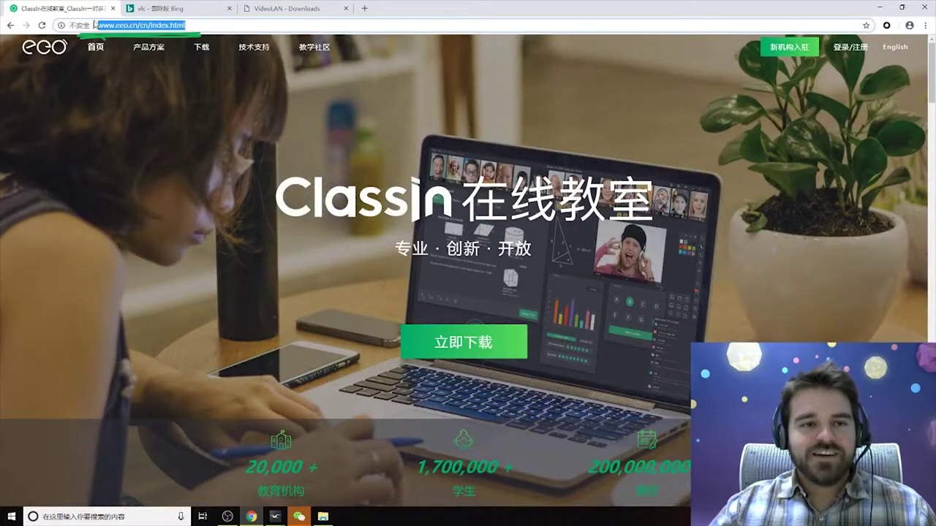
left_click(197, 25)
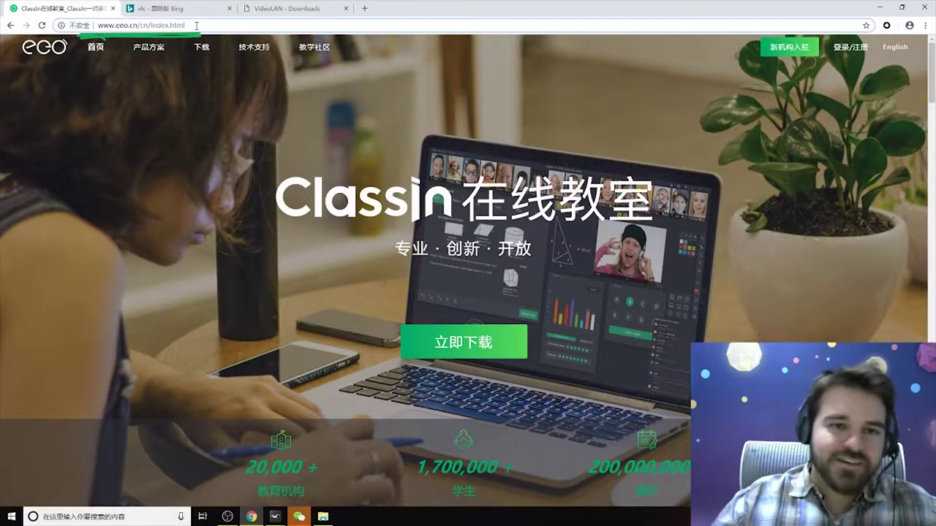
left_click_drag(196, 26, 3, 11)
type("eeo.")
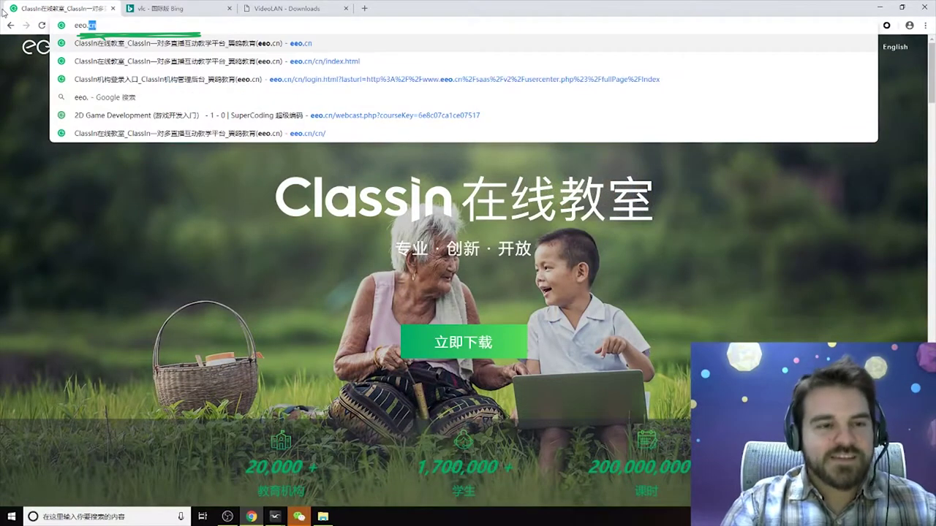
key("Down")
key("Return")
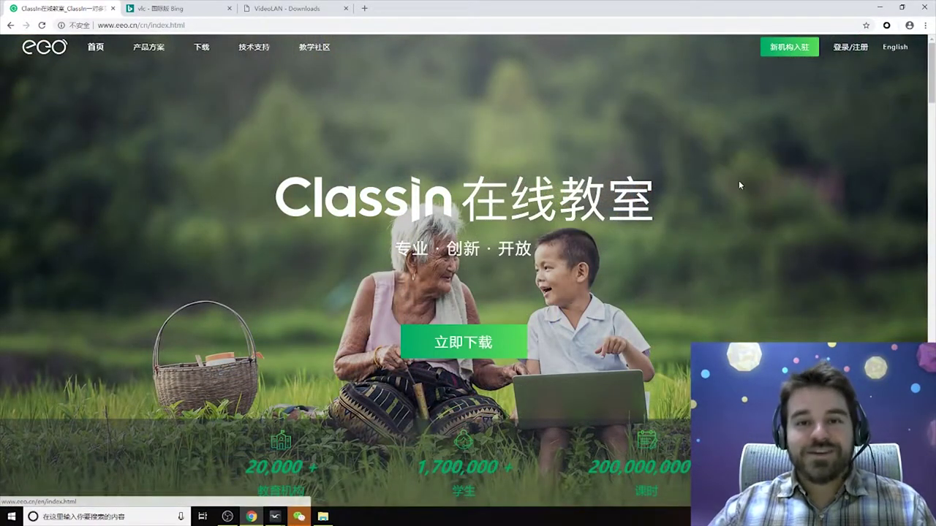
left_click(846, 48)
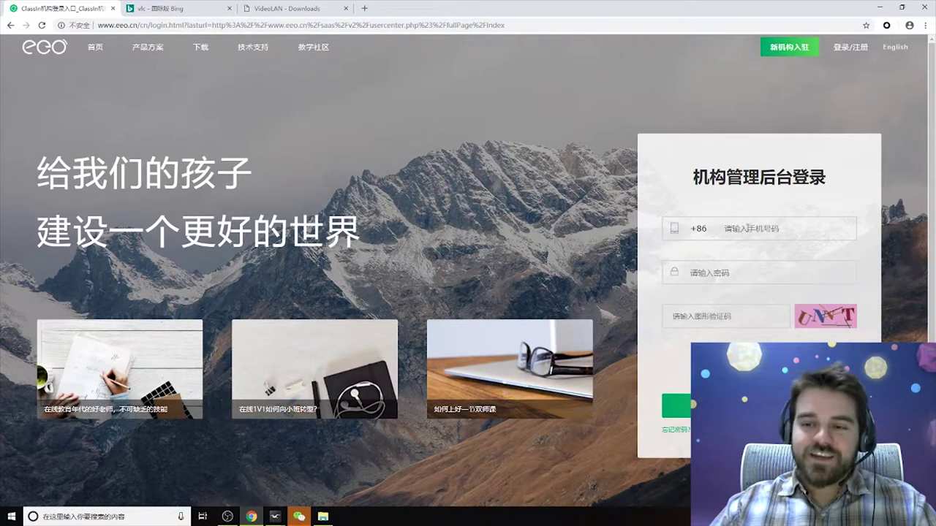
Log in by entering the account phone number, password and captcha code.
left_click(744, 229)
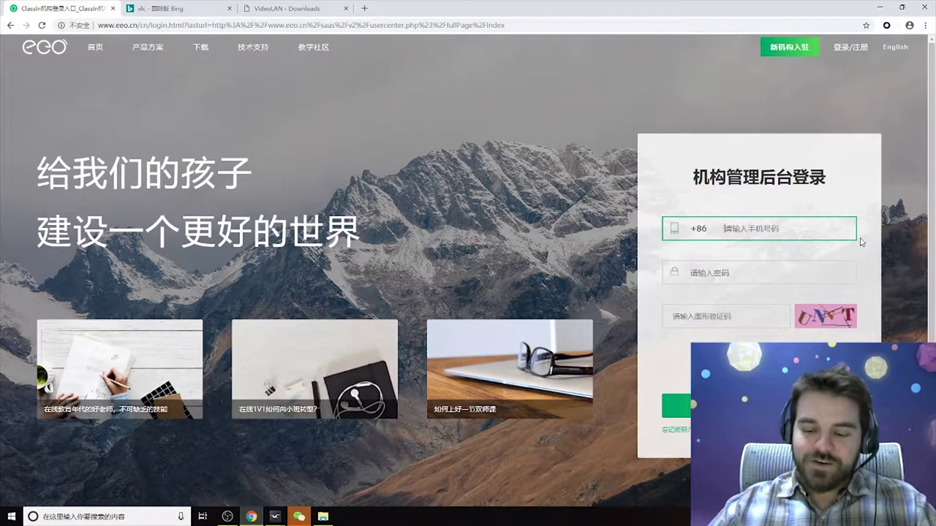
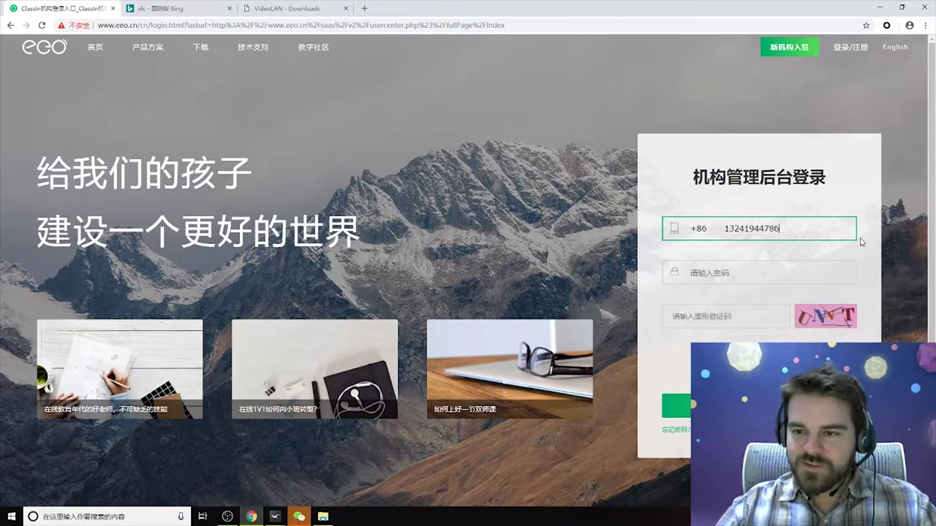
left_click(717, 272)
type("**********")
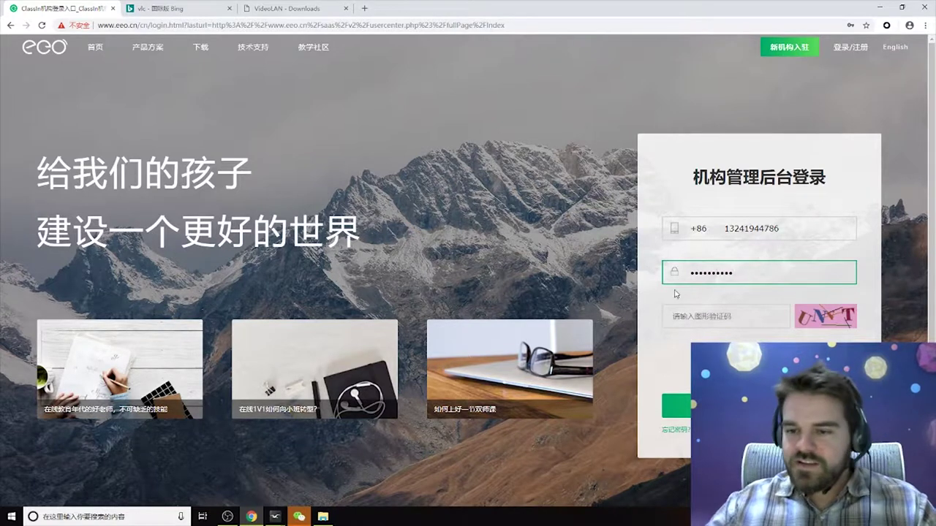
left_click(702, 321)
type("unvt")
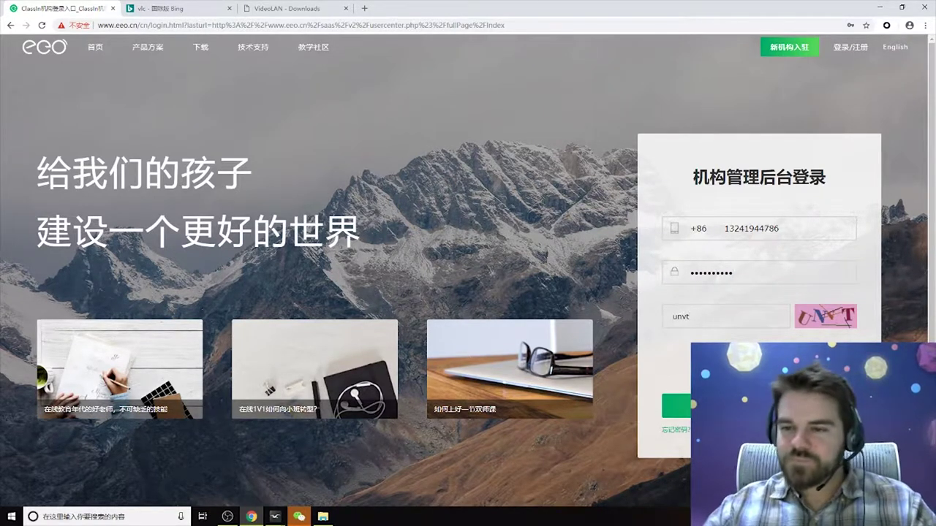
key("Return")
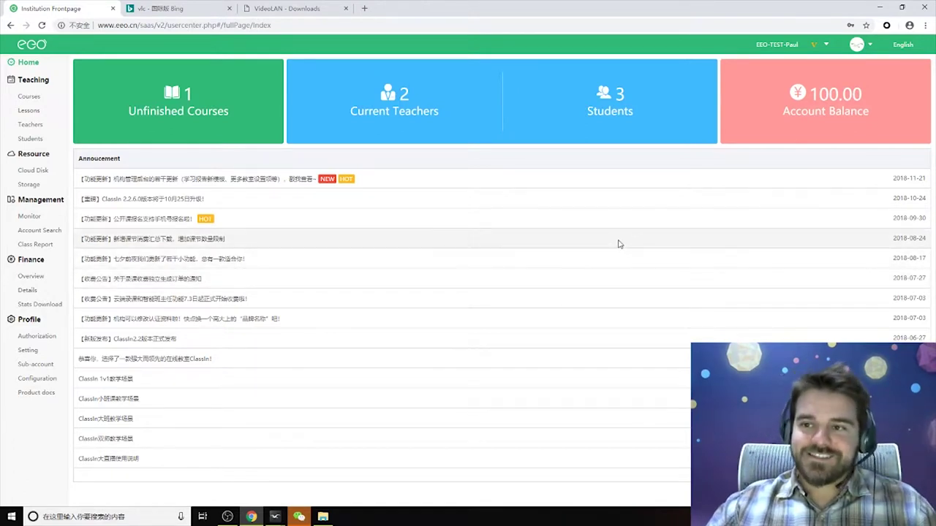
mouse_move(760, 100)
left_mouse_down()
mouse_move(787, 67)
mouse_move(772, 99)
left_mouse_up()
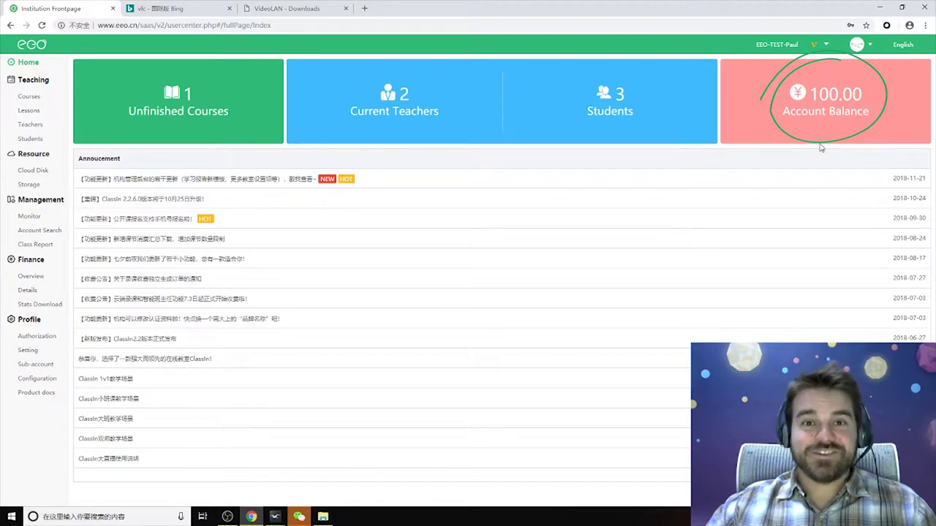
left_click_drag(578, 84, 607, 63)
mouse_move(427, 63)
left_mouse_down()
mouse_move(342, 102)
mouse_move(385, 115)
left_mouse_up()
mouse_move(150, 64)
left_mouse_down()
mouse_move(223, 117)
mouse_move(183, 63)
left_mouse_up()
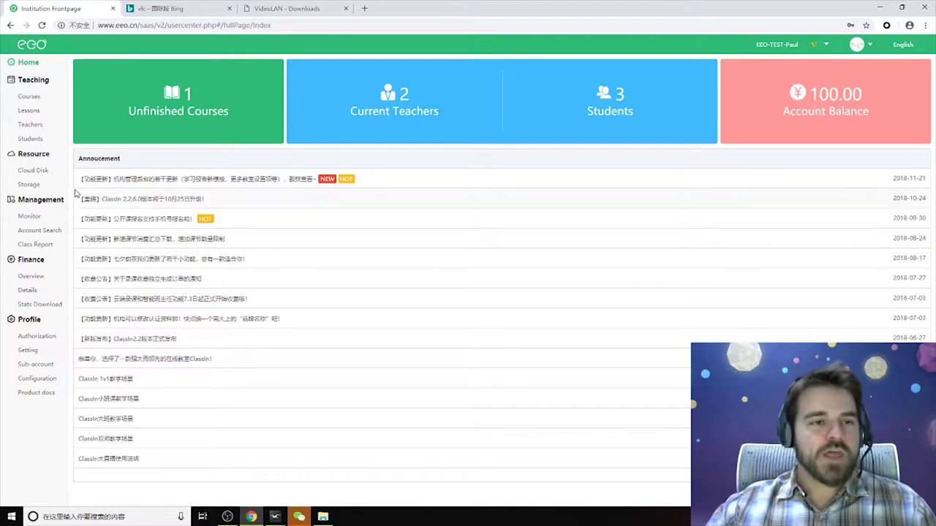
mouse_move(64, 86)
left_mouse_down()
mouse_move(44, 81)
mouse_move(33, 140)
mouse_move(33, 79)
left_mouse_up()
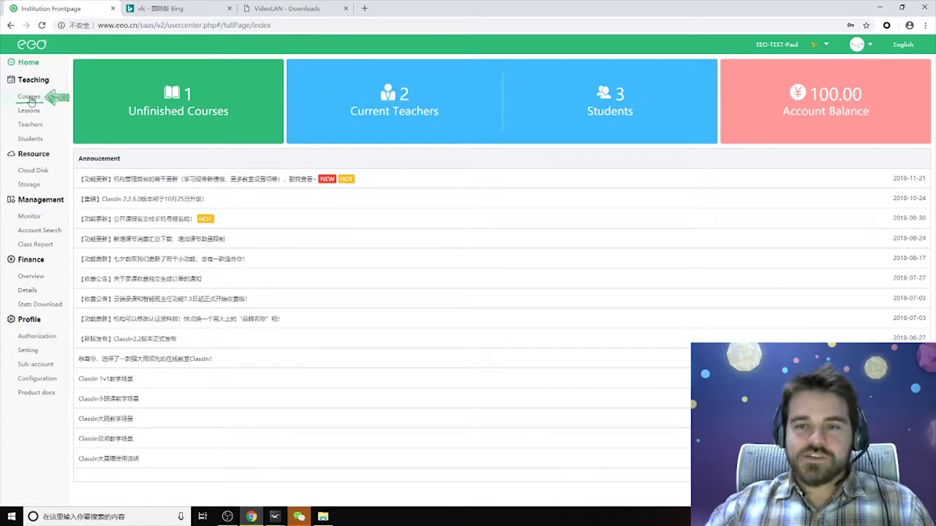
Open the Courses list under Teaching in the left sidebar.
left_click(31, 100)
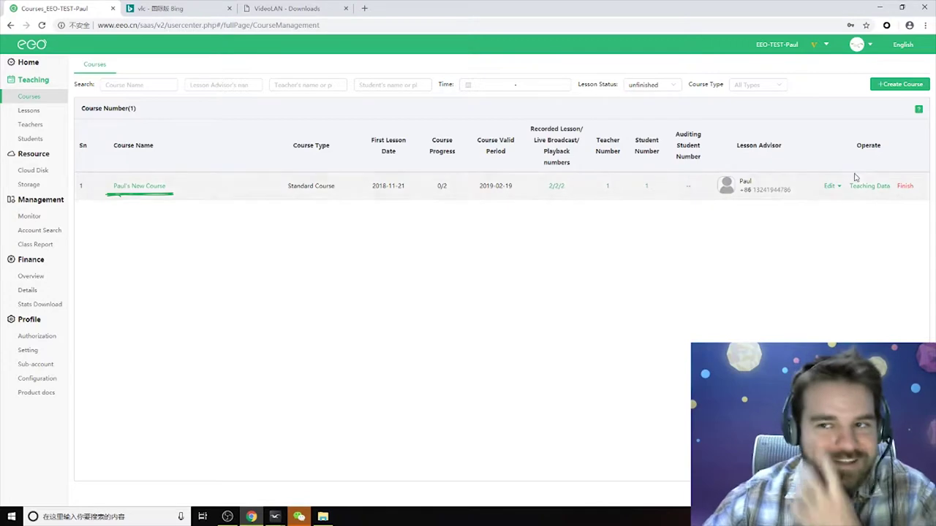
Create a new Standard Course and enter 'Algebra 1' as its Course Name.
left_click(899, 85)
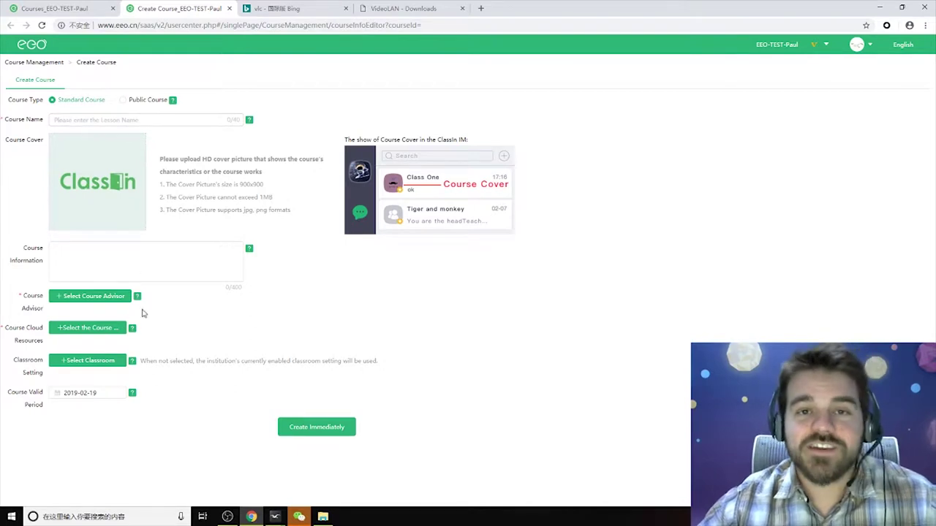
left_click(72, 119)
type("Algebra 1")
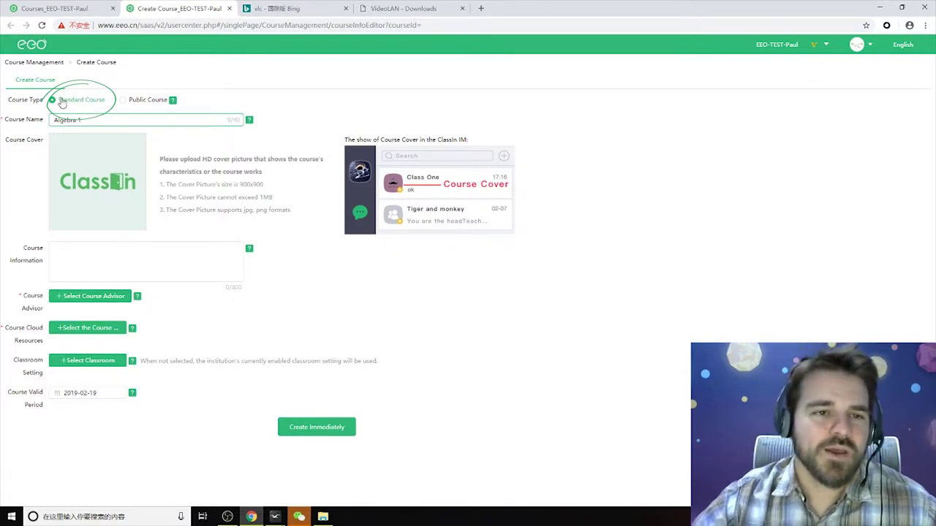
left_click(128, 102)
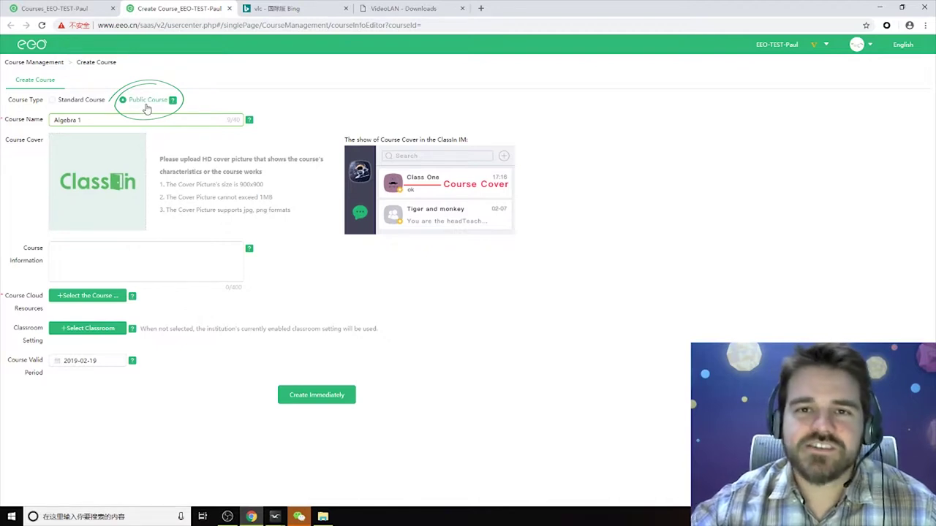
left_click(53, 102)
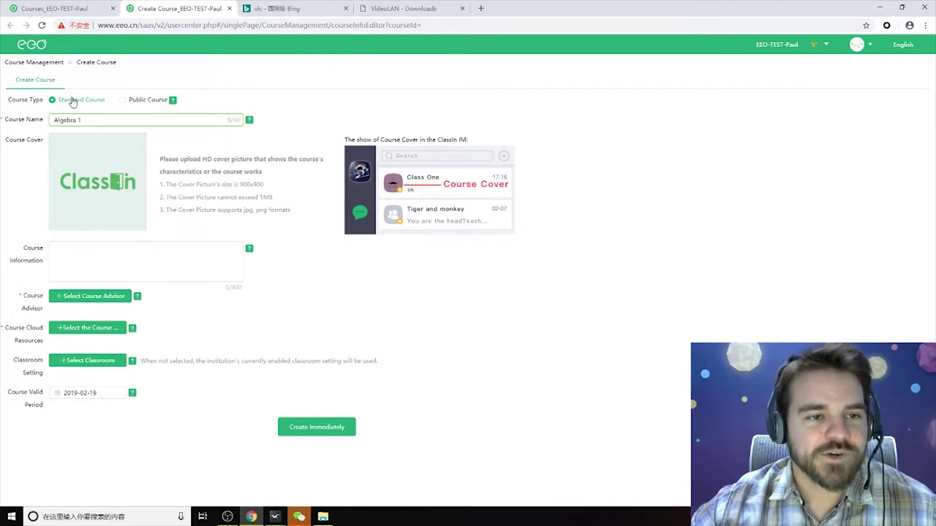
left_click(99, 184)
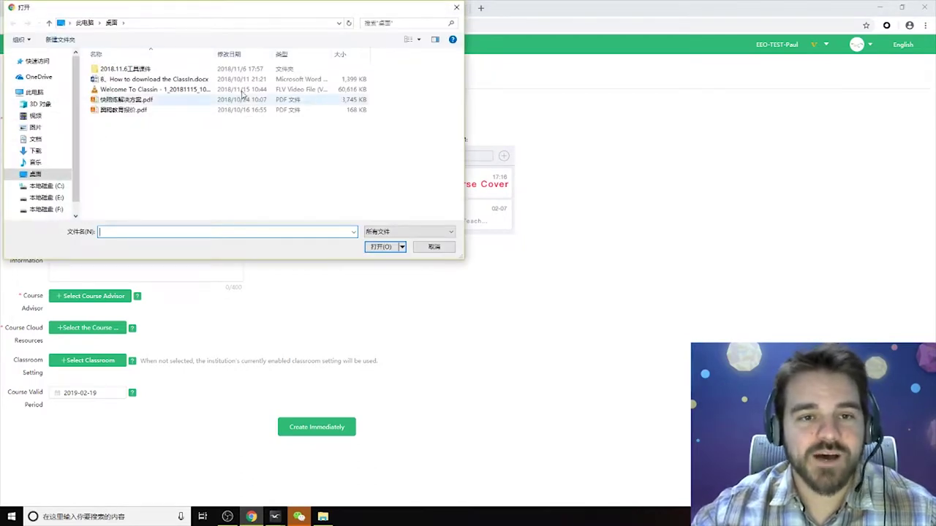
left_click(456, 7)
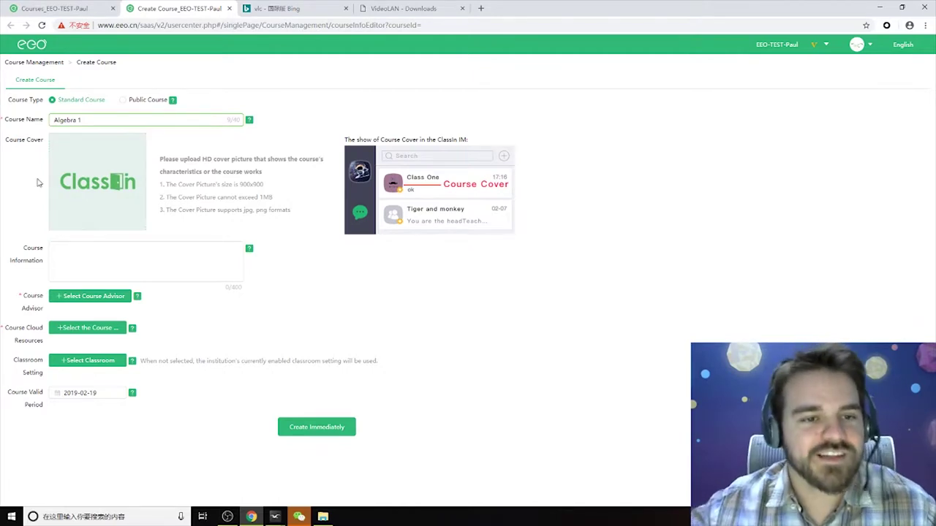
left_click(142, 255)
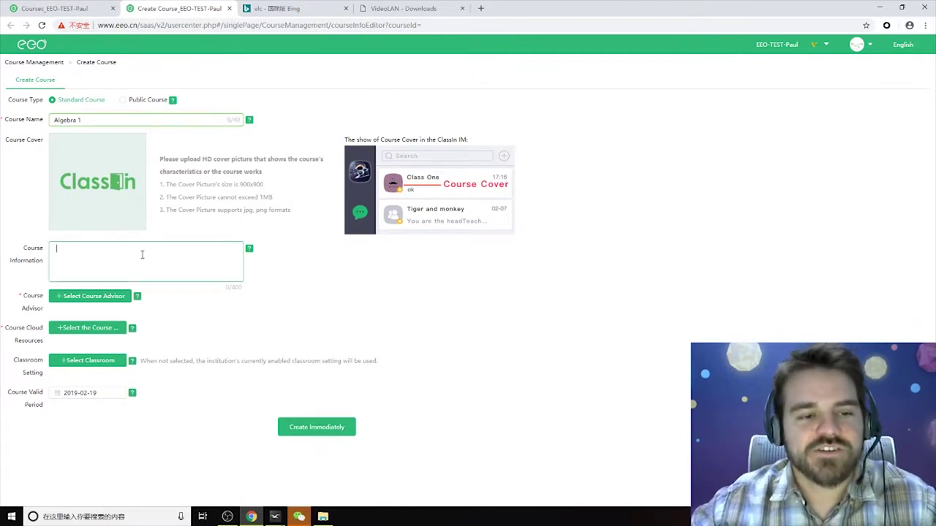
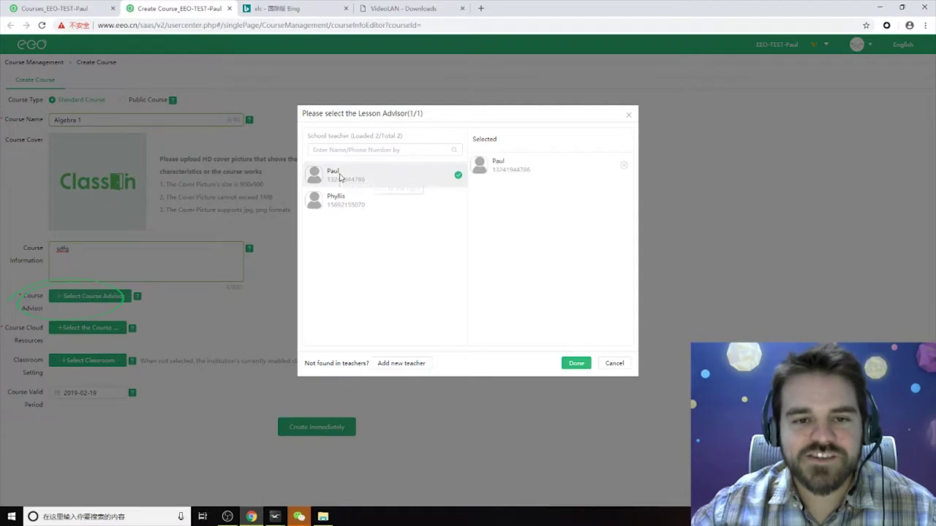
Confirm the selected teacher as Course Advisor in the Lesson Advisor dialog.
left_click(576, 363)
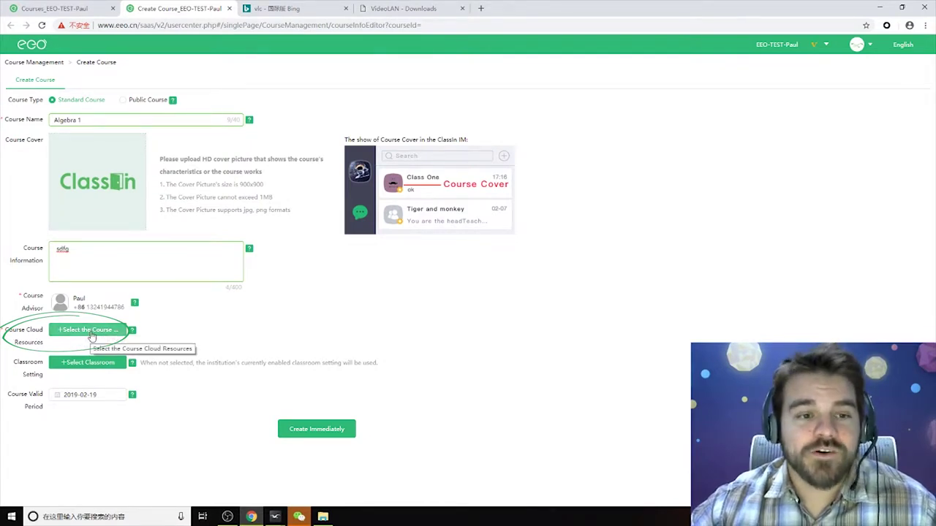
Choose folder 1 under 全部文件 as the course cloud resources folder.
left_click(91, 333)
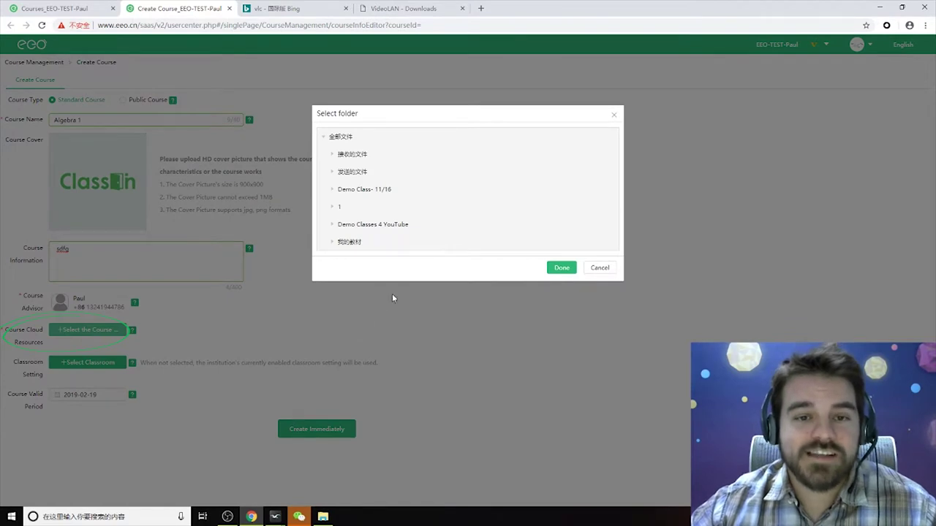
mouse_move(348, 138)
left_mouse_down()
mouse_move(359, 140)
mouse_move(343, 132)
mouse_move(342, 151)
left_mouse_up()
left_click(334, 139)
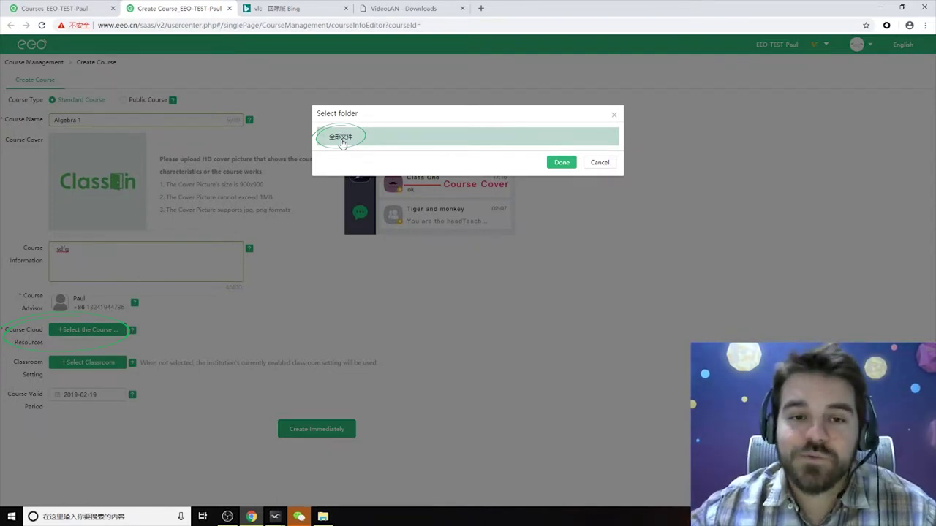
left_click(341, 139)
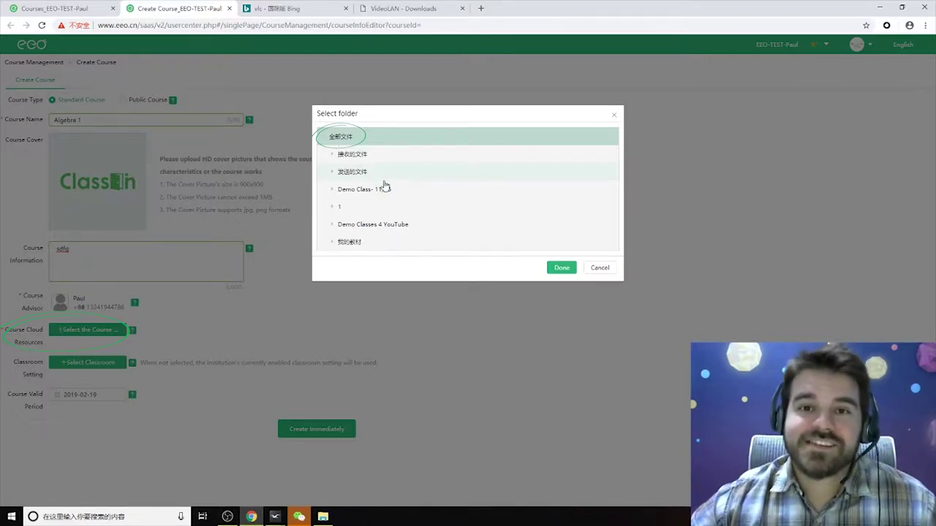
left_click(339, 210)
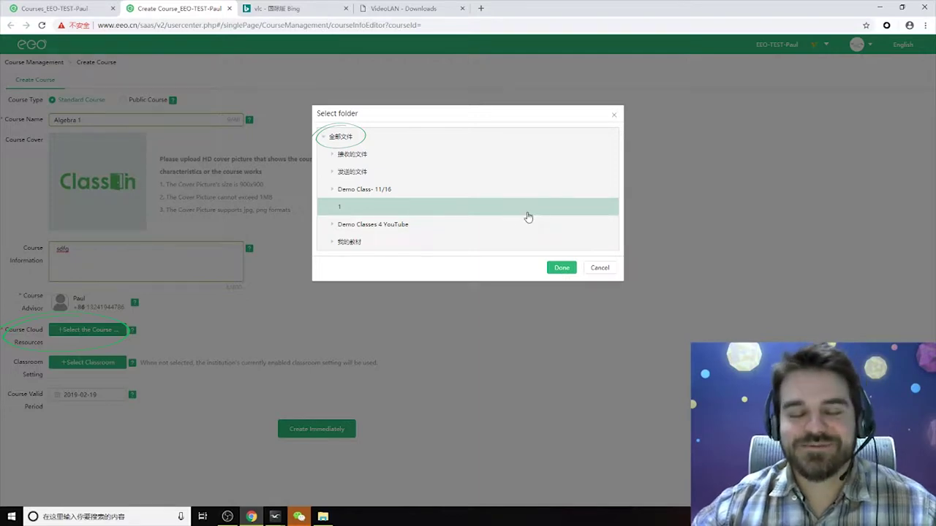
left_click(561, 268)
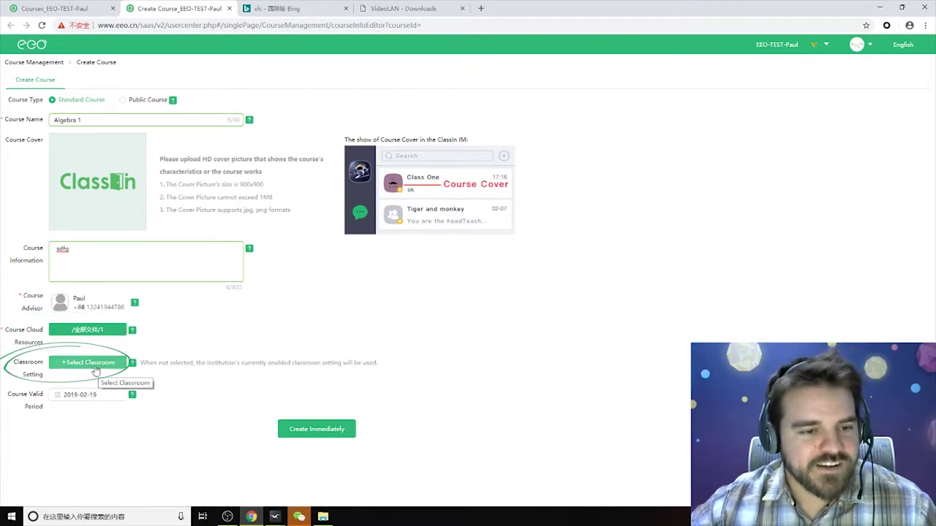
Discard a trial custom classroom setting and select Default classroom for the course.
left_click(87, 363)
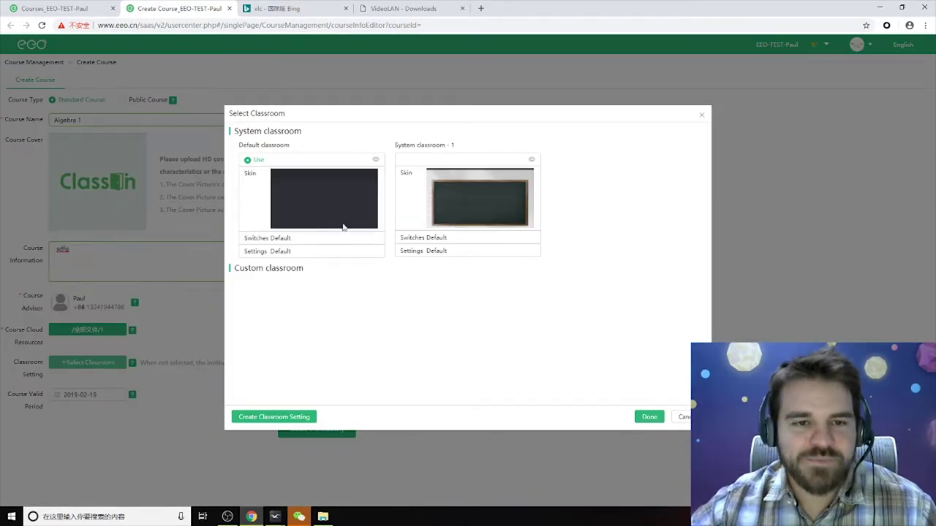
left_click(248, 162)
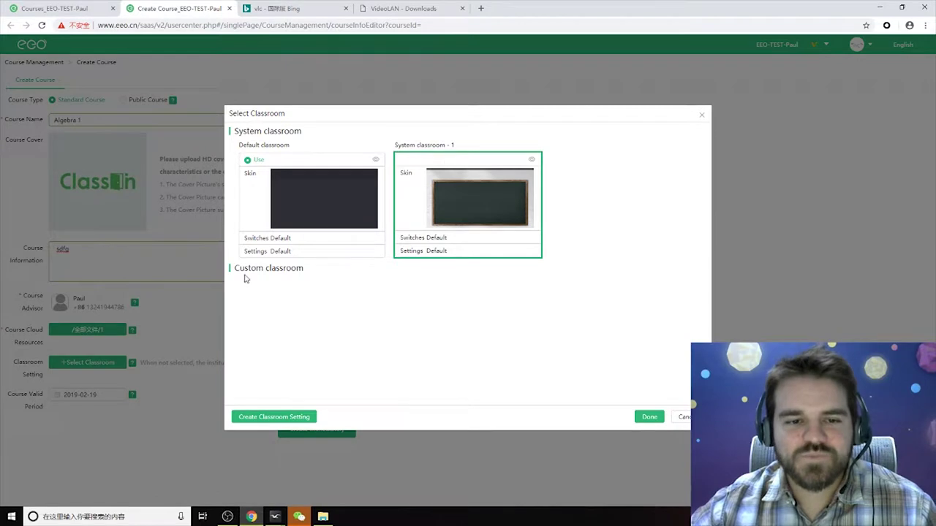
left_click(274, 416)
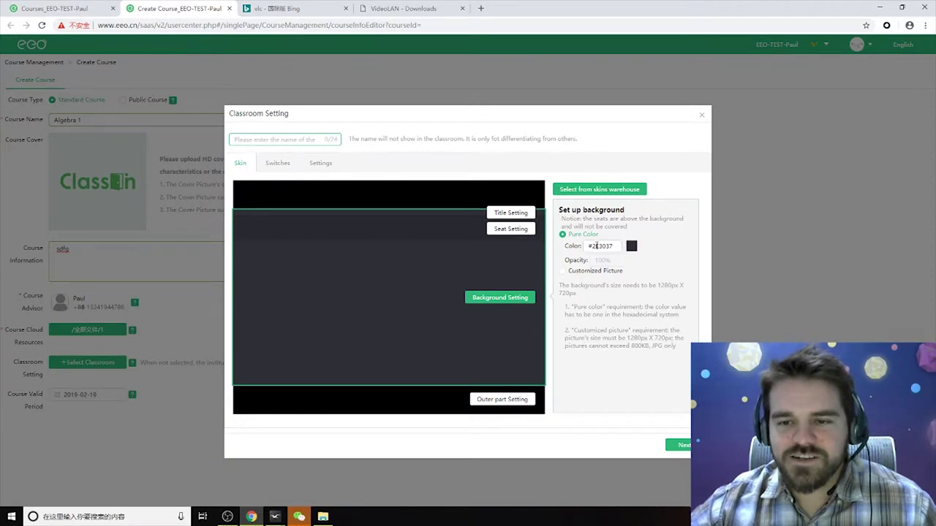
left_click(563, 272)
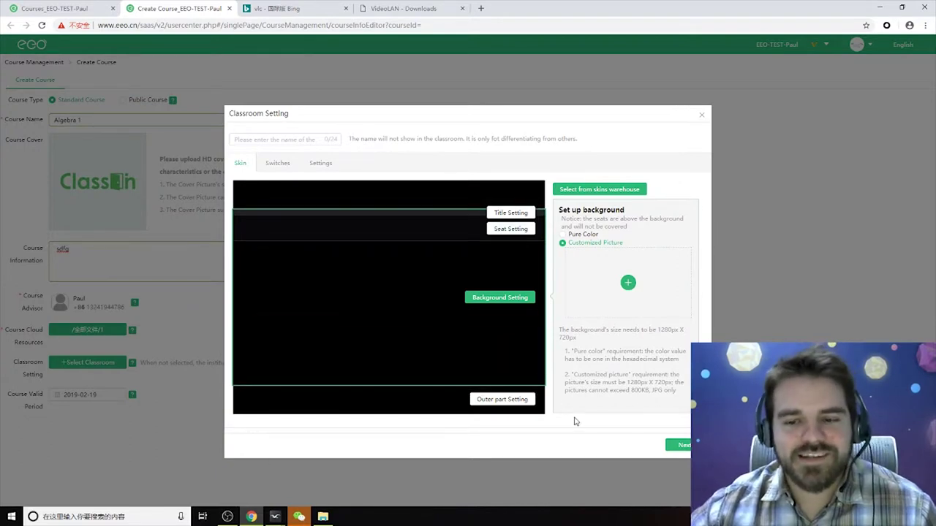
left_click(702, 117)
left_click(325, 234)
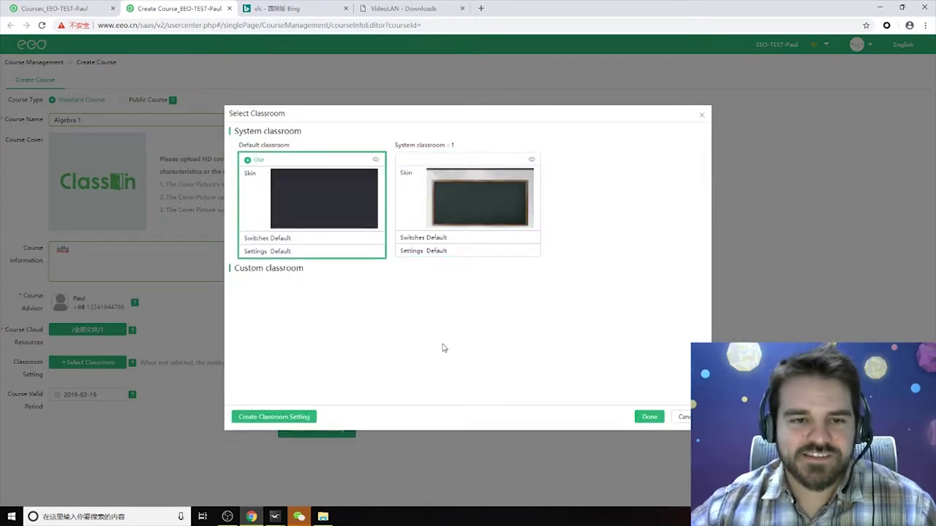
left_click(647, 418)
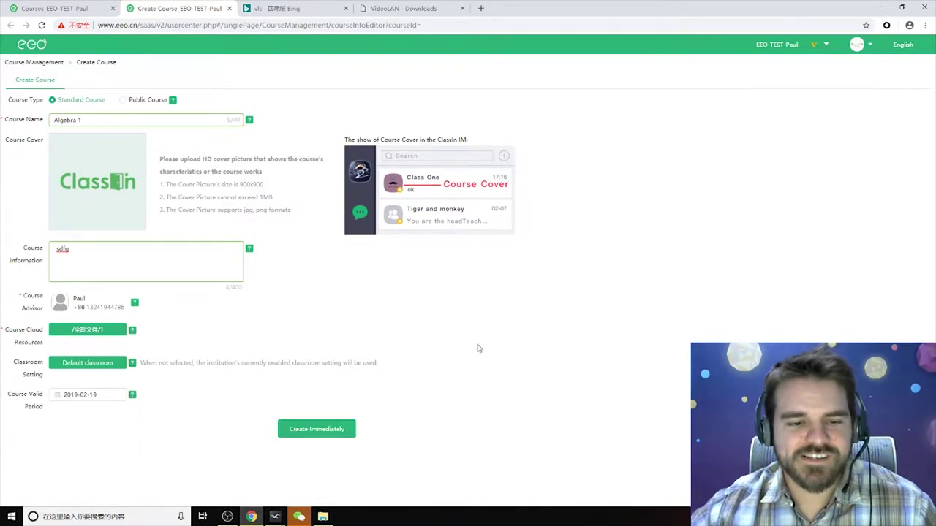
Create the Algebra 1 course immediately and close the class chat window that appears.
left_click(317, 434)
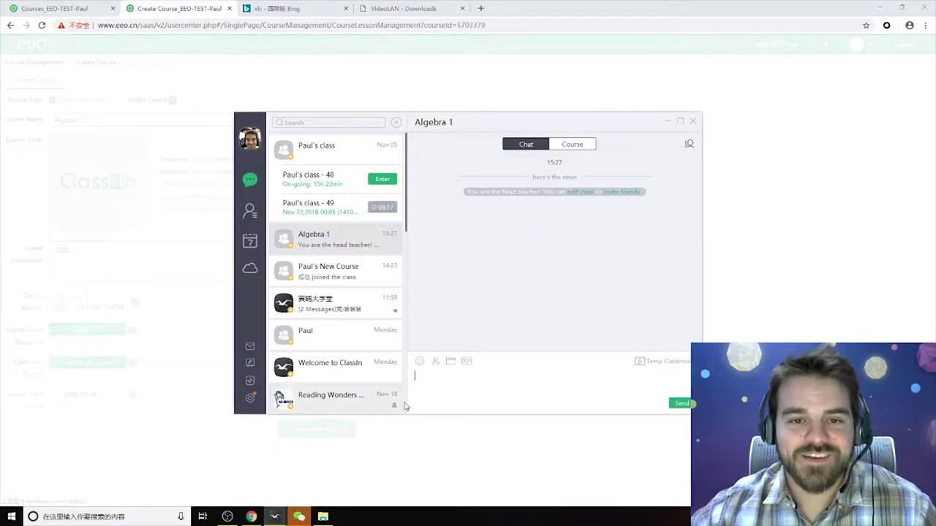
left_click(666, 123)
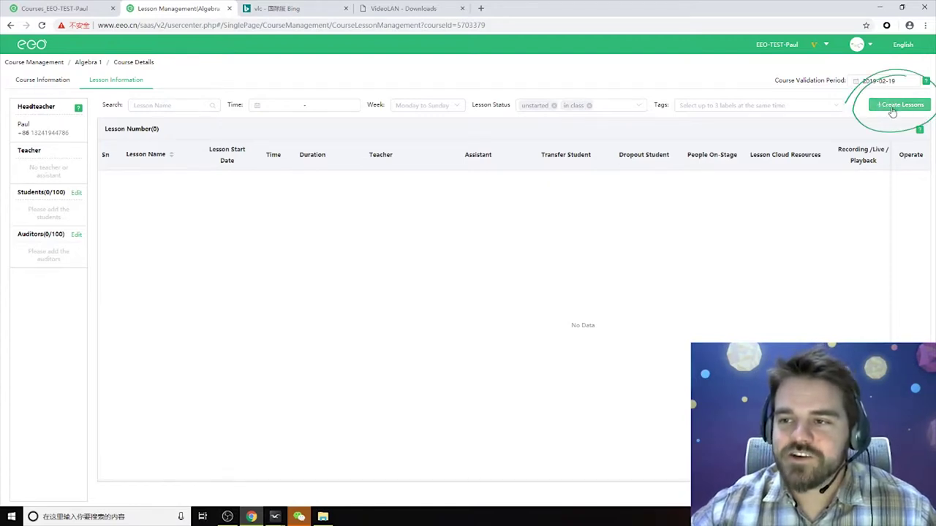
Start a new lesson named 'Algebra 1 - Intro to Algebra'.
left_click(887, 107)
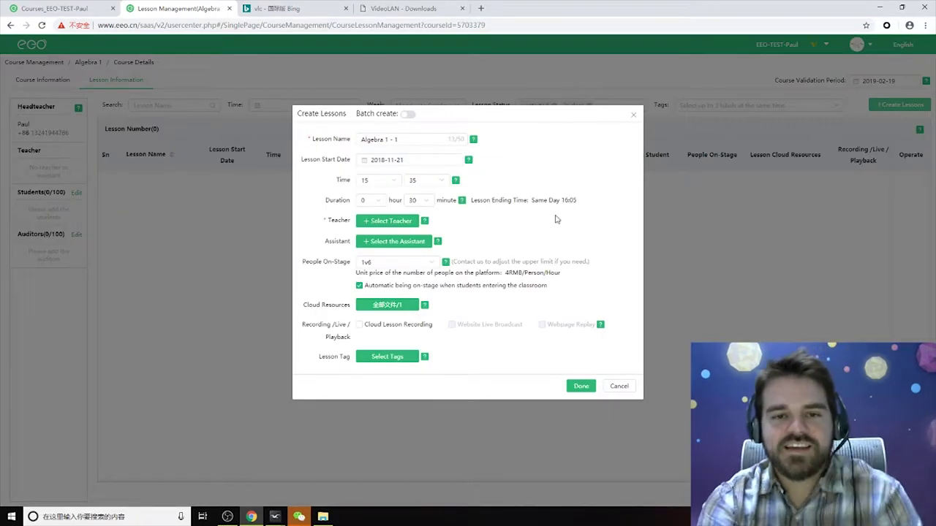
left_click_drag(388, 140, 357, 140)
left_click(403, 141)
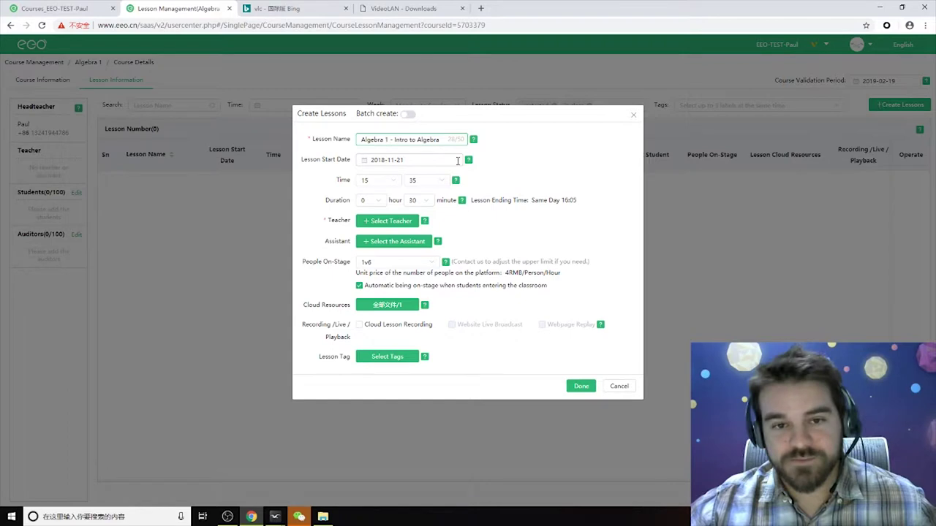
left_click(414, 163)
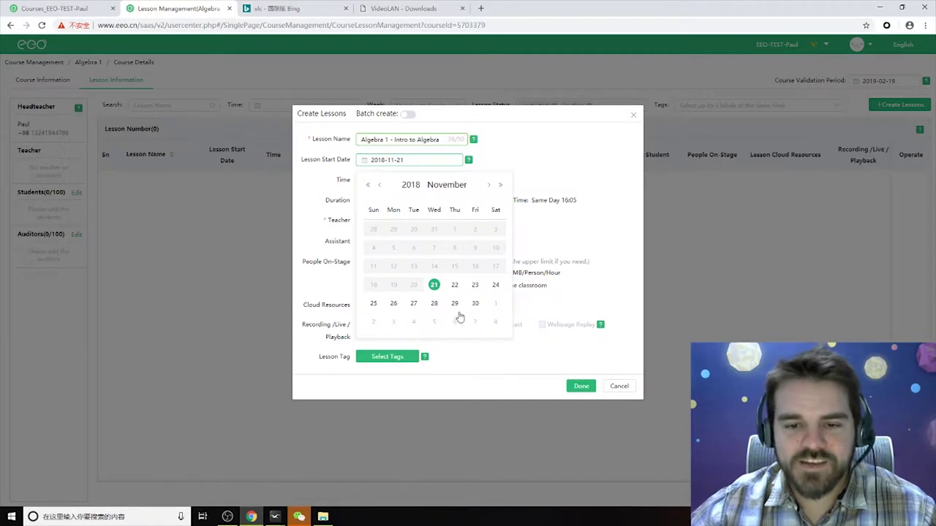
Date the lesson 2018-11-23, starting at 10:30 with a 1 hour 0 minute duration.
left_click(475, 285)
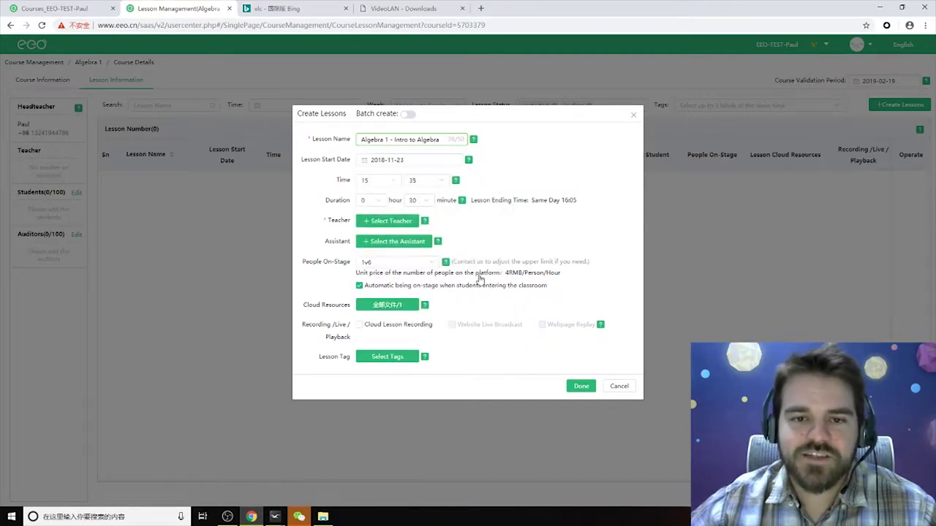
left_click(374, 180)
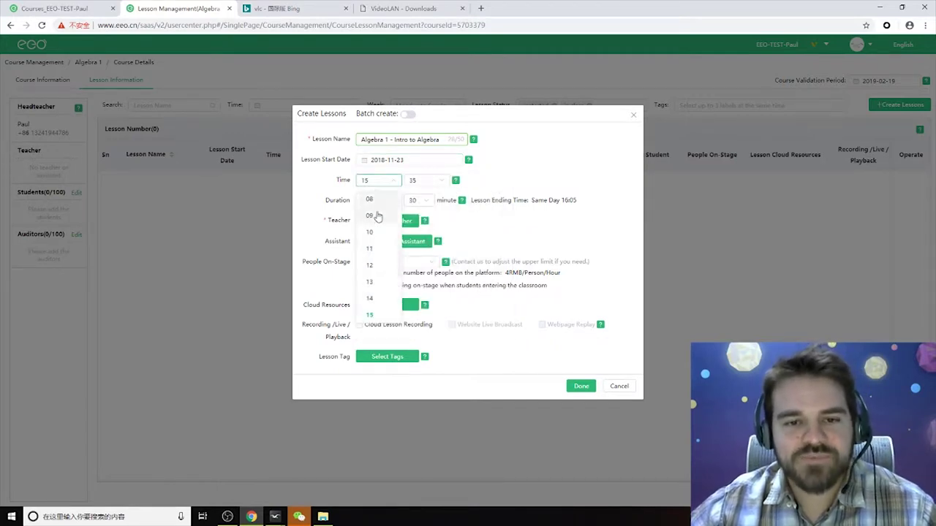
left_click(370, 232)
left_click(427, 181)
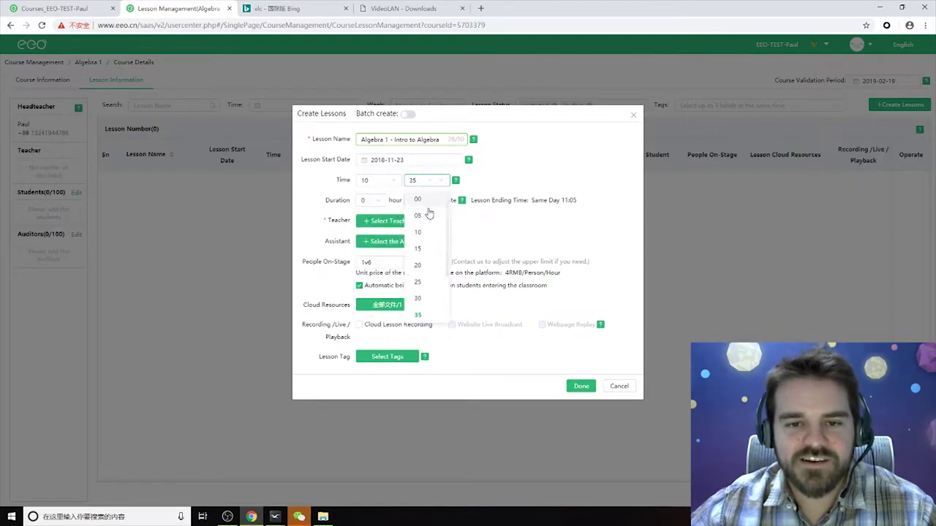
left_click(424, 298)
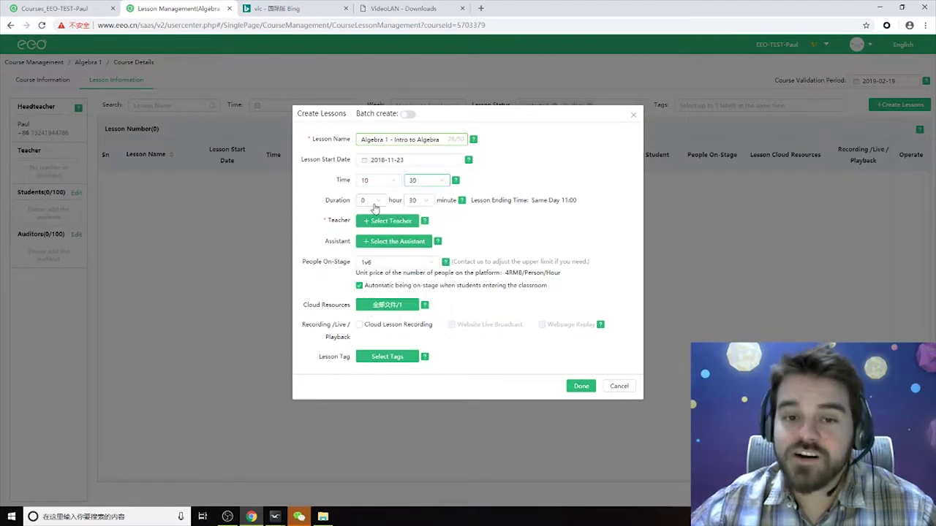
left_click(373, 203)
left_click(369, 242)
left_click(422, 203)
left_click(417, 222)
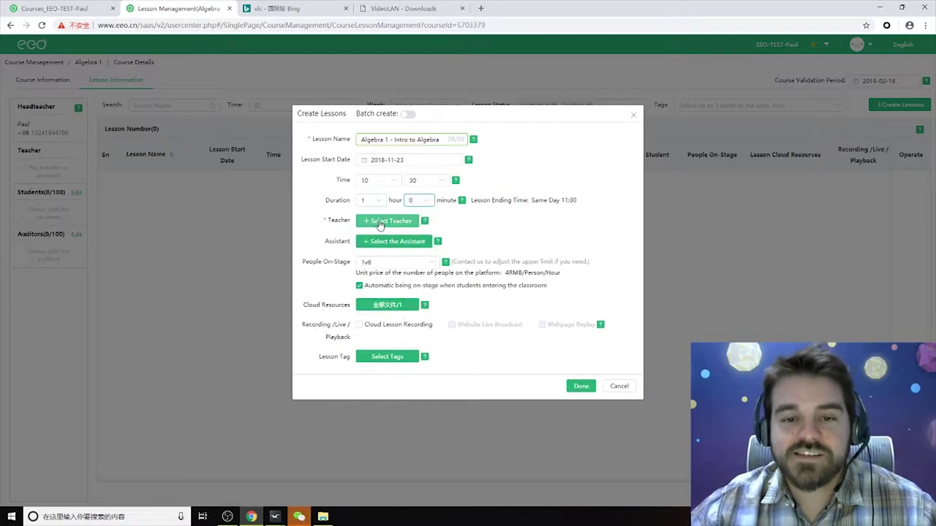
left_click(384, 220)
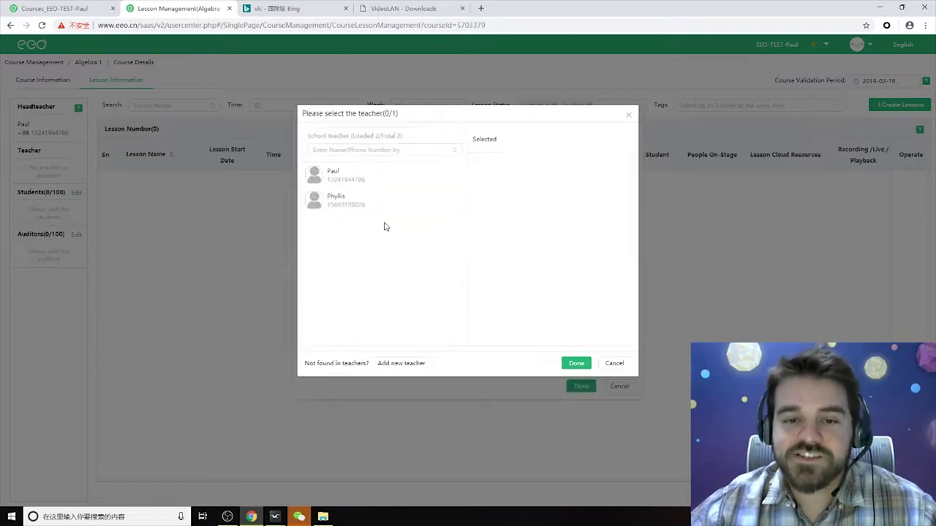
Assign the second listed teacher as lesson teacher and the first as assistant.
left_click(340, 197)
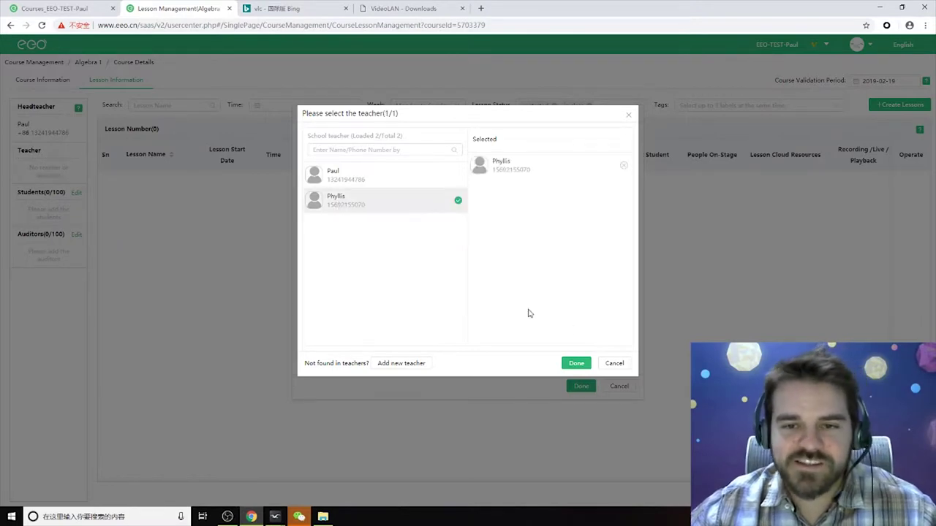
left_click(576, 363)
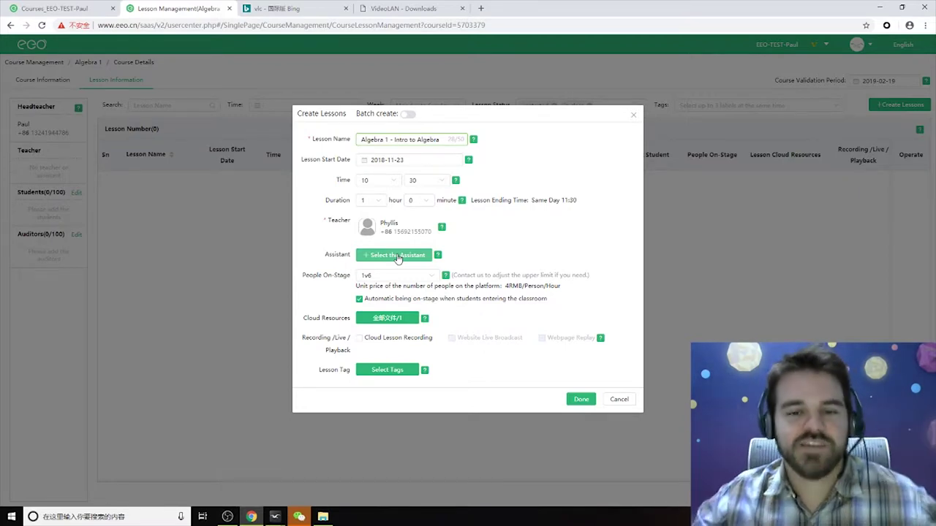
left_click(397, 255)
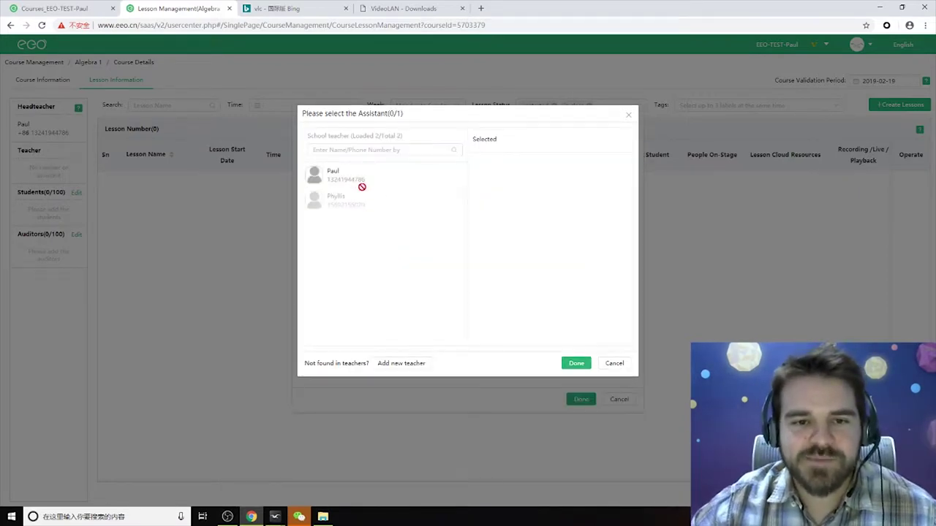
left_click(339, 172)
left_click(576, 363)
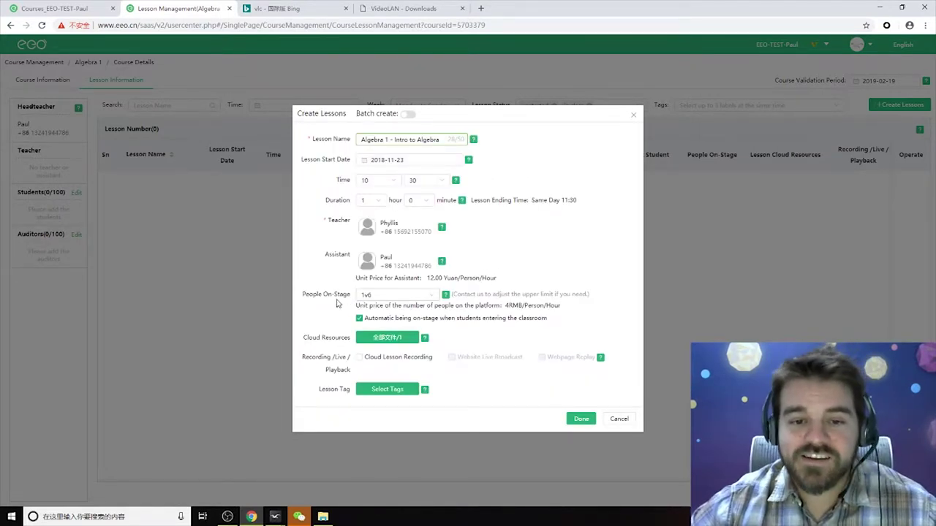
left_click(418, 297)
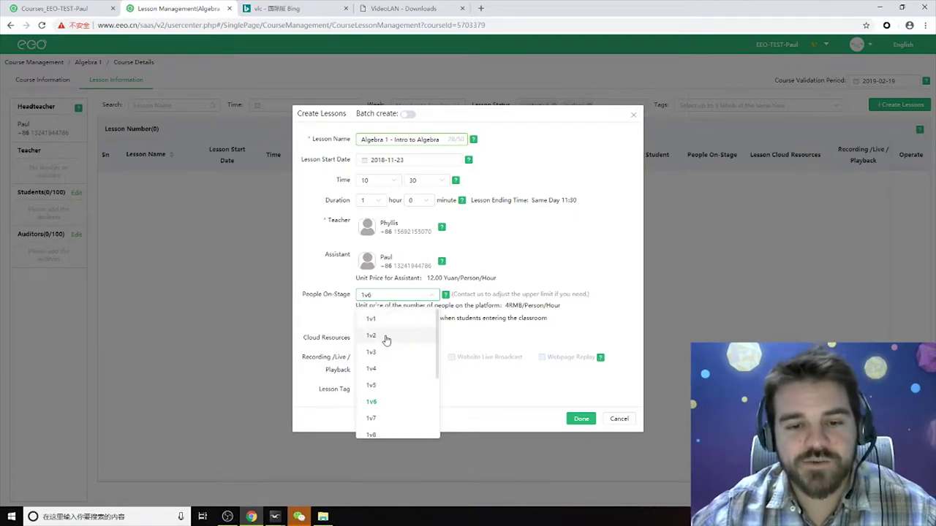
Set People On-Stage to 1v12, giving a 12RMB/Person/Hour platform price.
scroll(395, 363, "down", 1)
scroll(397, 370, "down", 1)
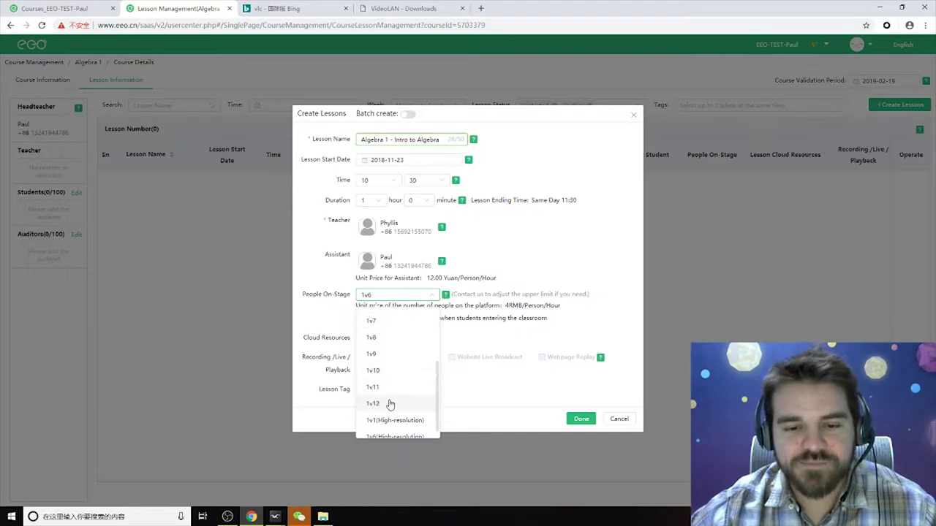
left_click(390, 404)
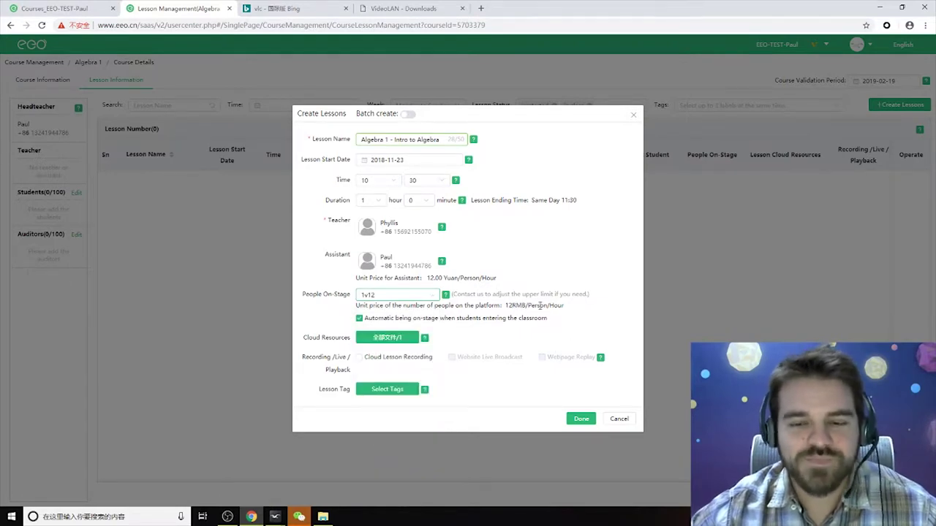
left_click_drag(504, 305, 566, 306)
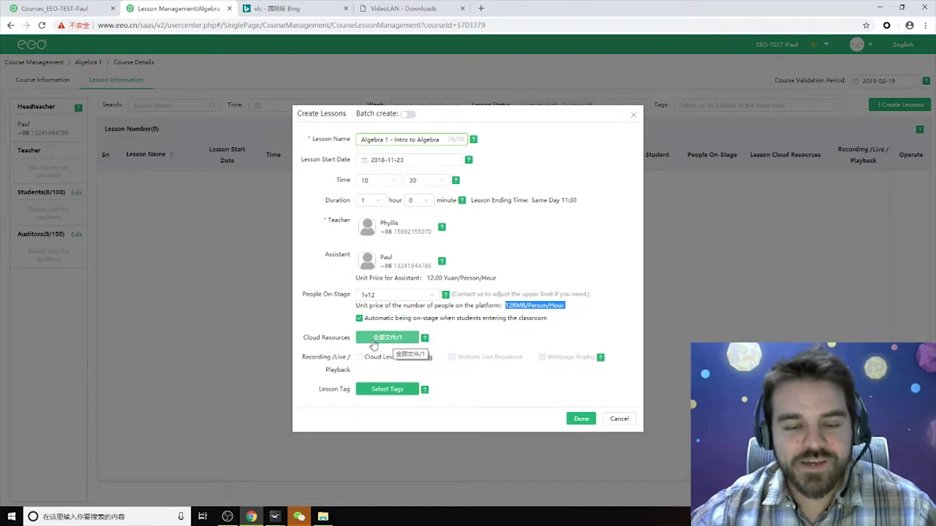
Pick folder 1 first, then switch the lesson cloud resources to the root /全部文件.
left_click(387, 338)
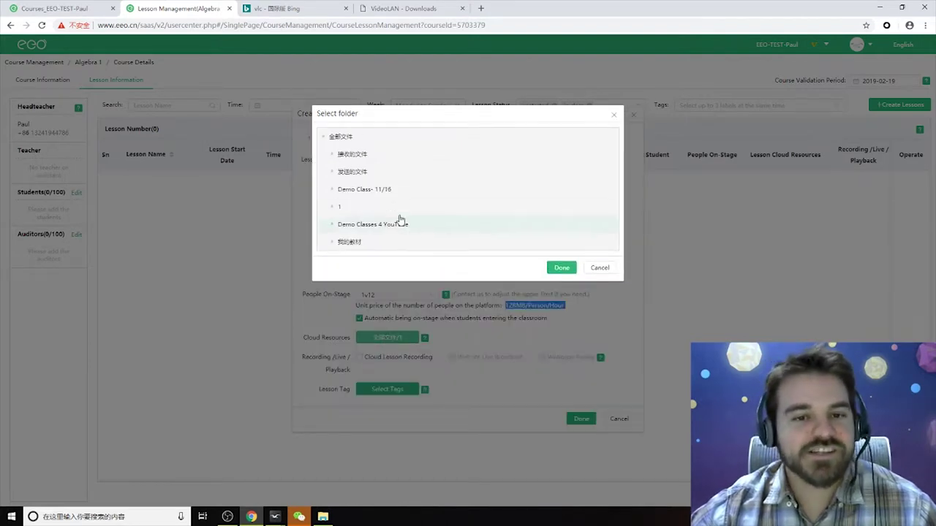
left_click(341, 210)
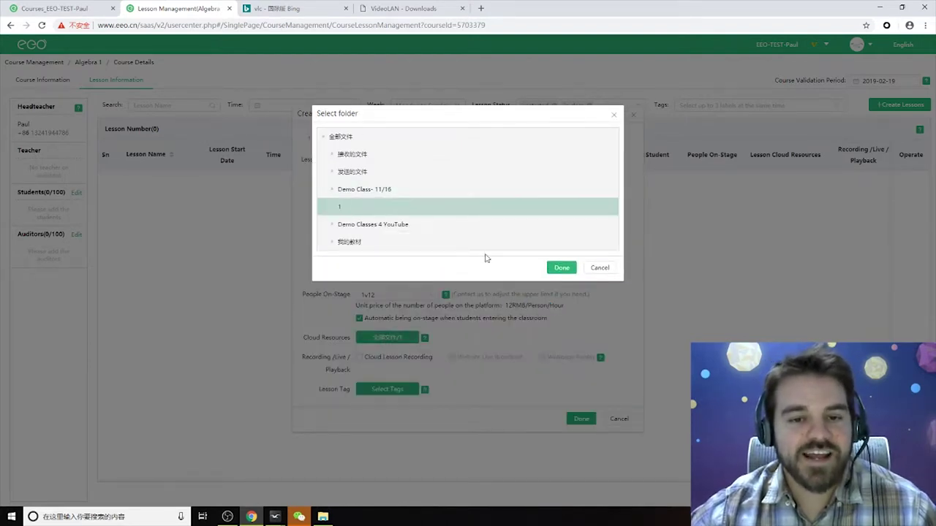
left_click(561, 268)
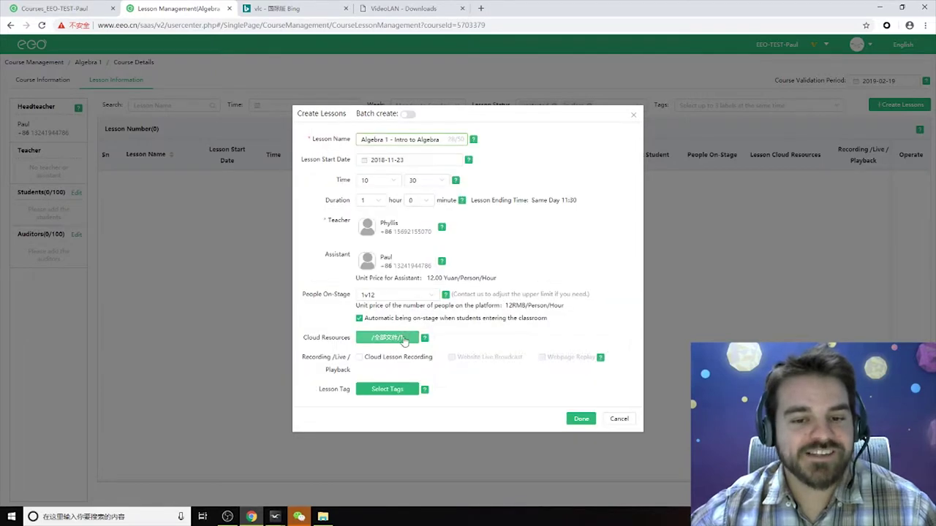
left_click(398, 338)
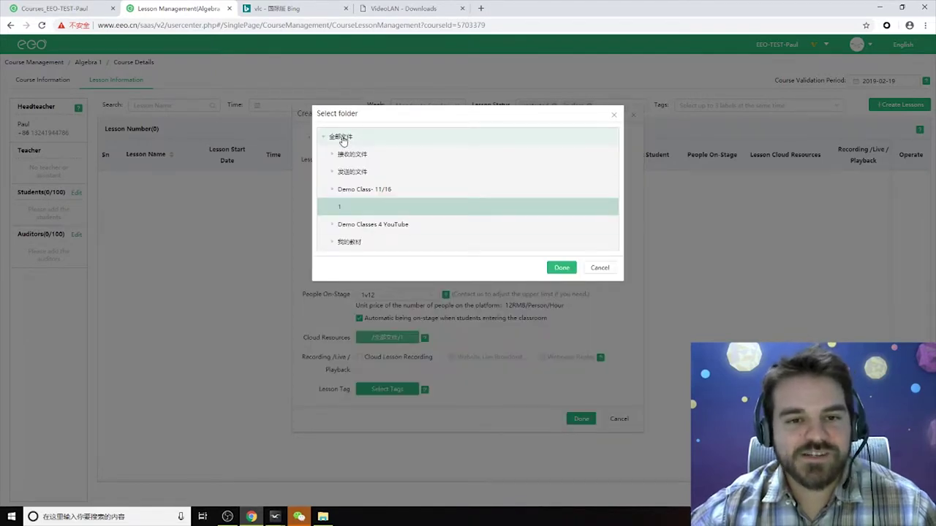
left_click(561, 162)
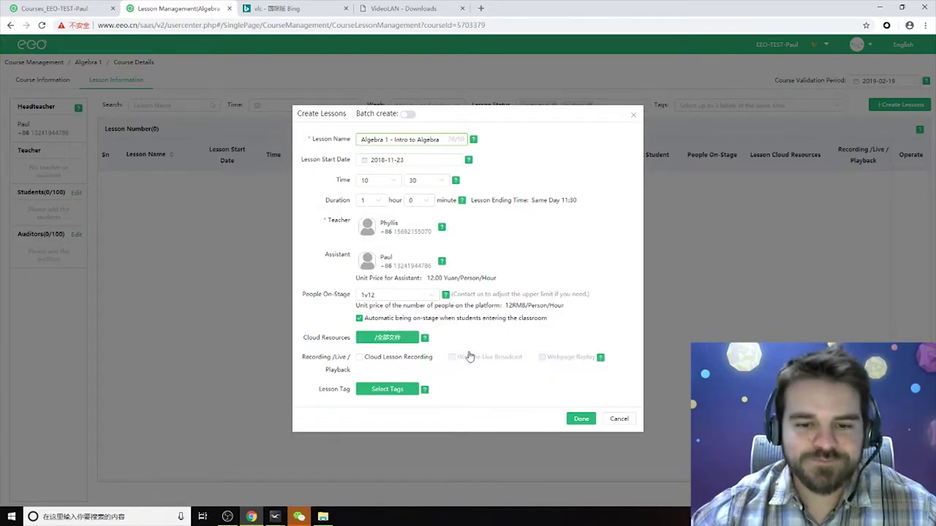
left_click_drag(366, 369, 363, 369)
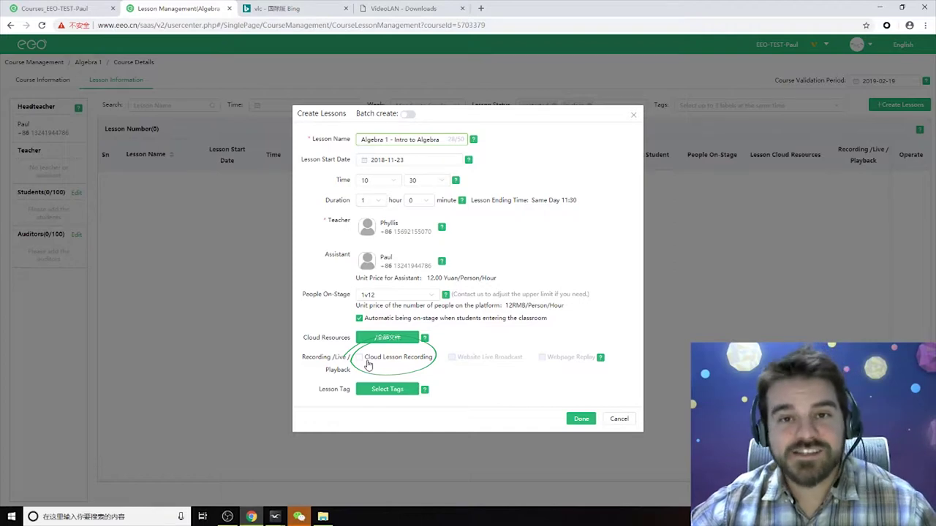
Tick Cloud Lesson Recording and agree to the ClassIn Institution Agreement.
left_click(359, 358)
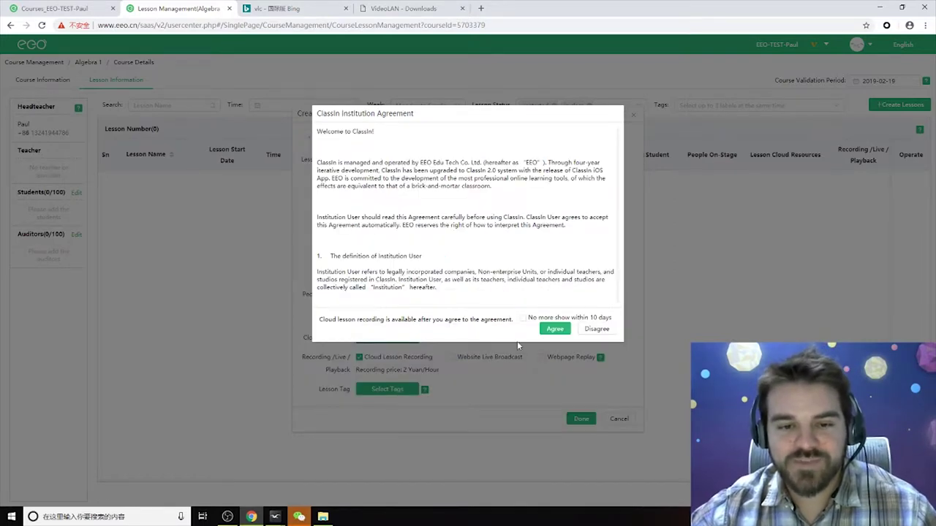
scroll(531, 270, "down", 10)
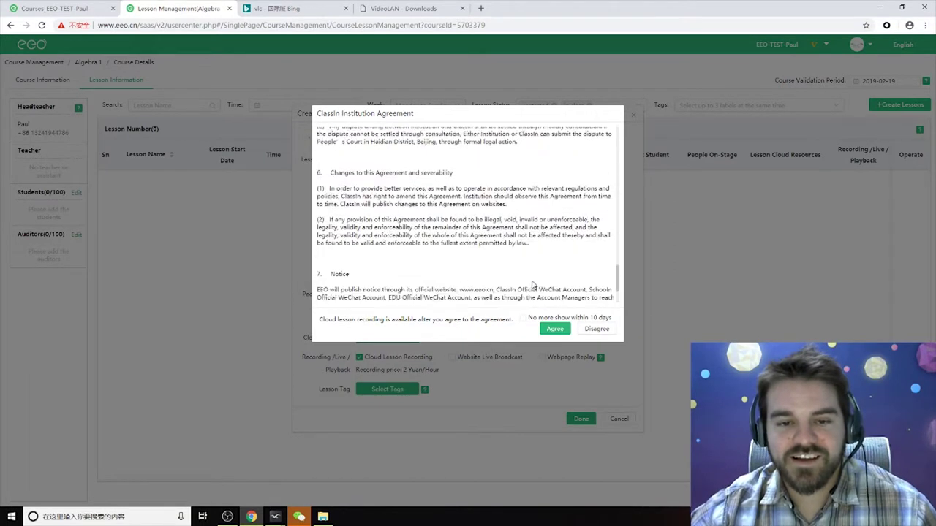
scroll(541, 289, "down", 3)
left_click(555, 329)
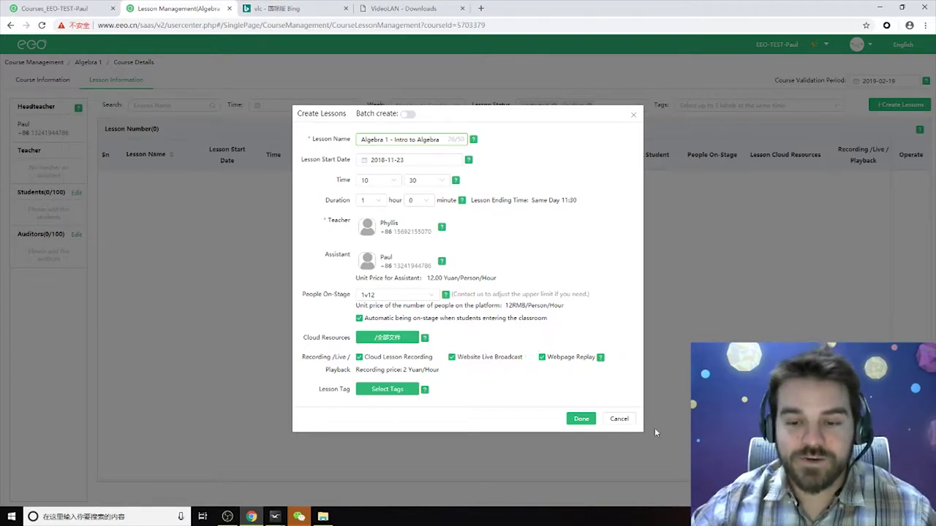
left_click(580, 420)
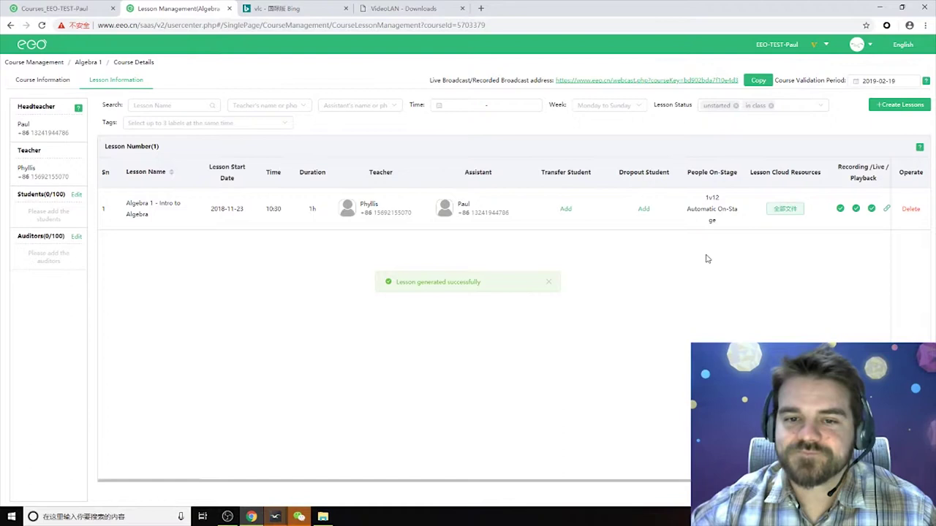
mouse_move(157, 186)
left_mouse_down()
mouse_move(123, 219)
mouse_move(180, 191)
left_mouse_up()
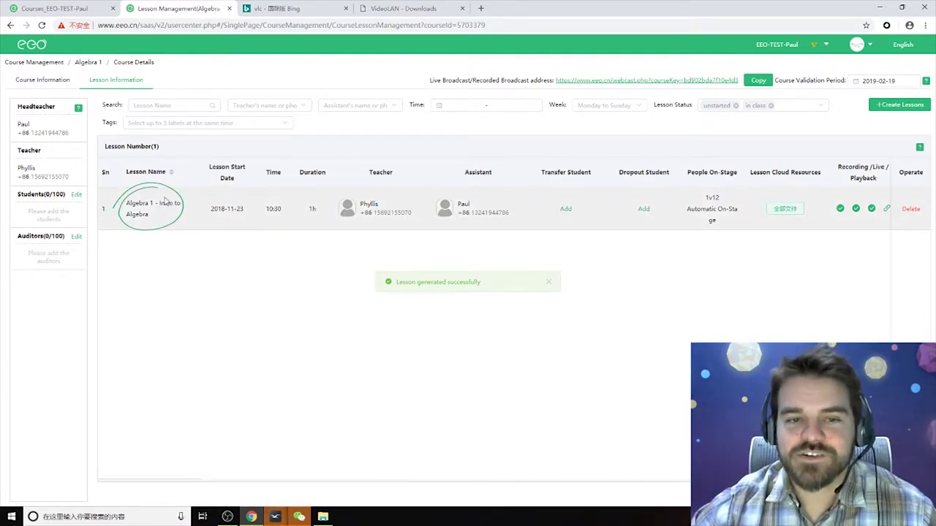
mouse_move(907, 124)
left_mouse_down()
mouse_move(894, 117)
mouse_move(902, 104)
left_mouse_up()
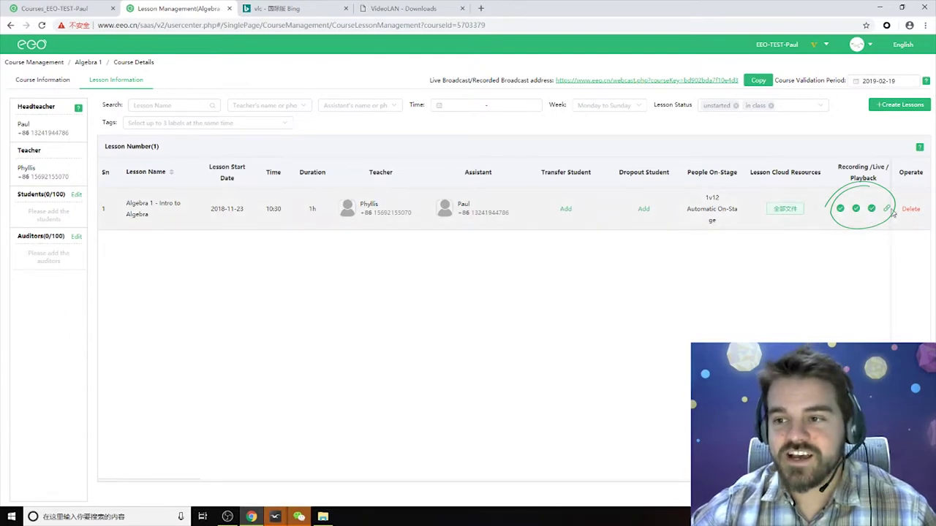
Copy the Algebra 1 lesson's playback URL and preview its playback page showing the 10:30 start.
mouse_move(887, 211)
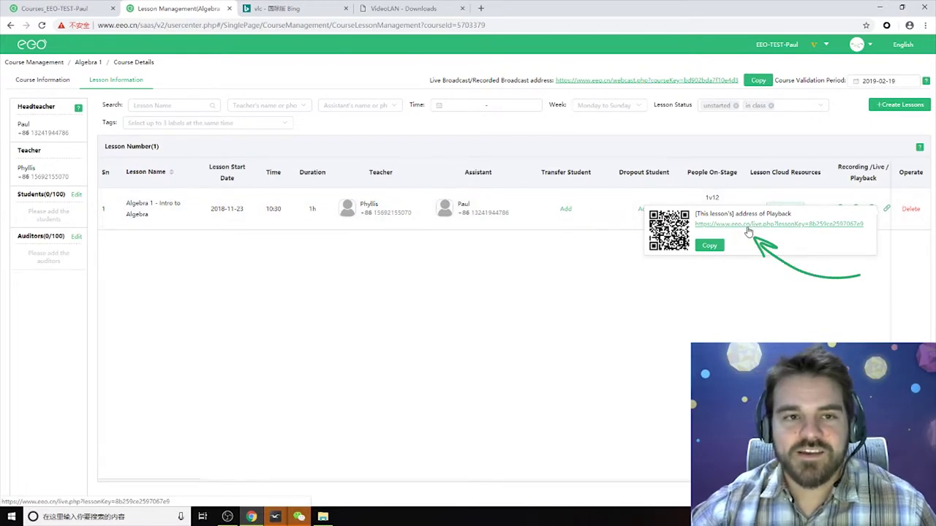
left_click(709, 246)
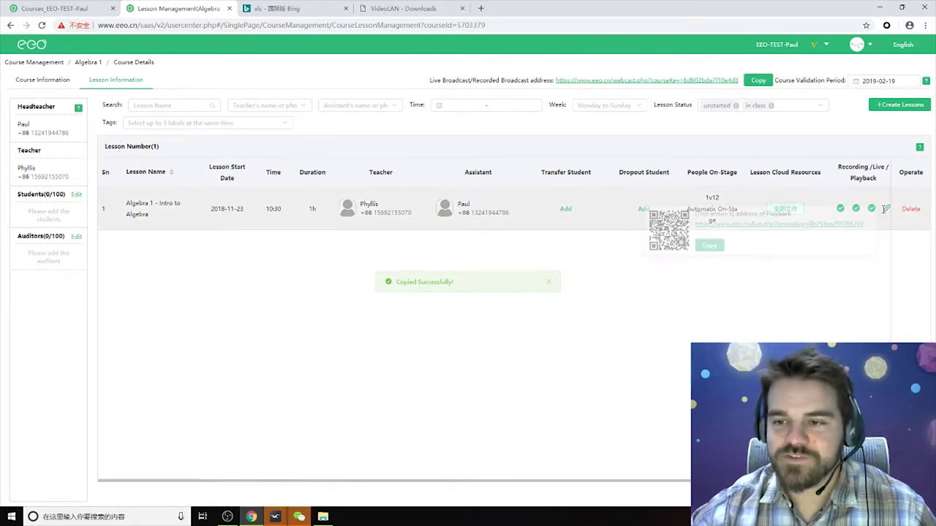
left_click(830, 225)
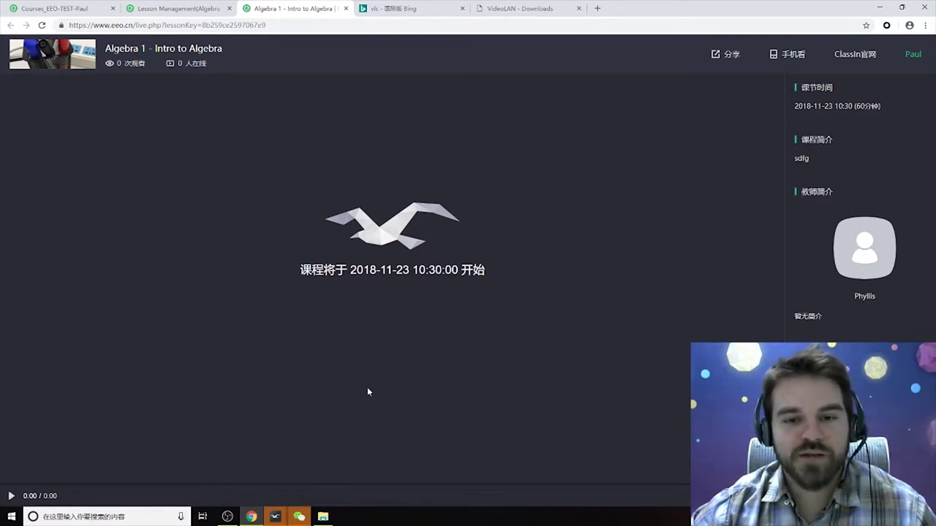
left_click(346, 9)
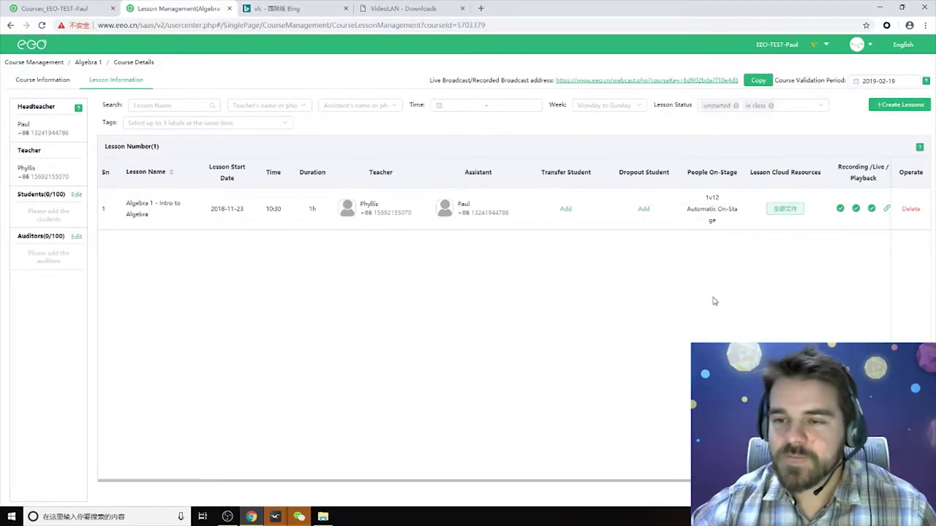
Start a batch of lessons beginning 2018-11-26 at 10:30.
left_click(901, 107)
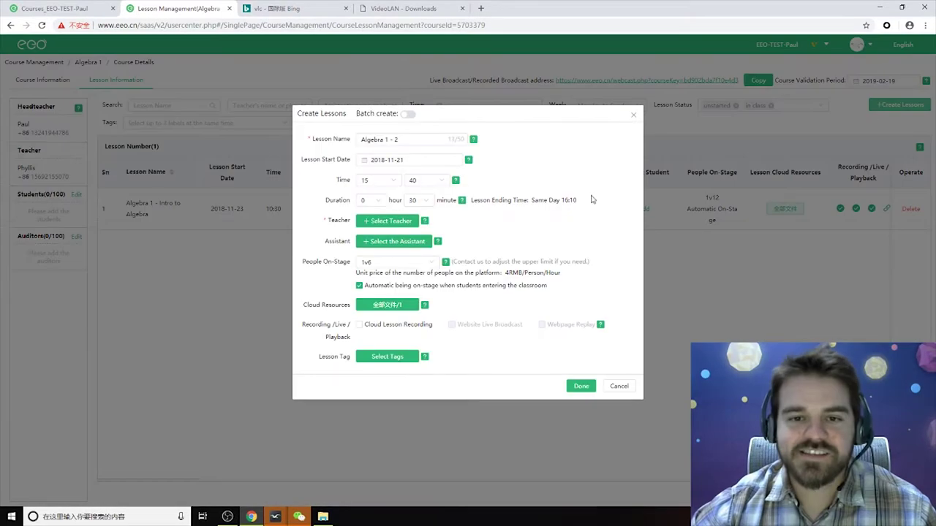
left_click(407, 114)
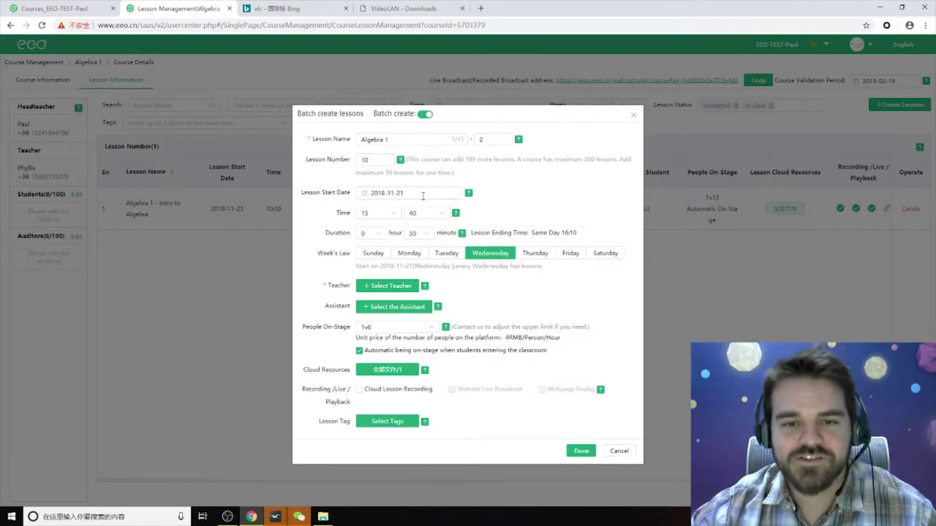
left_click(454, 194)
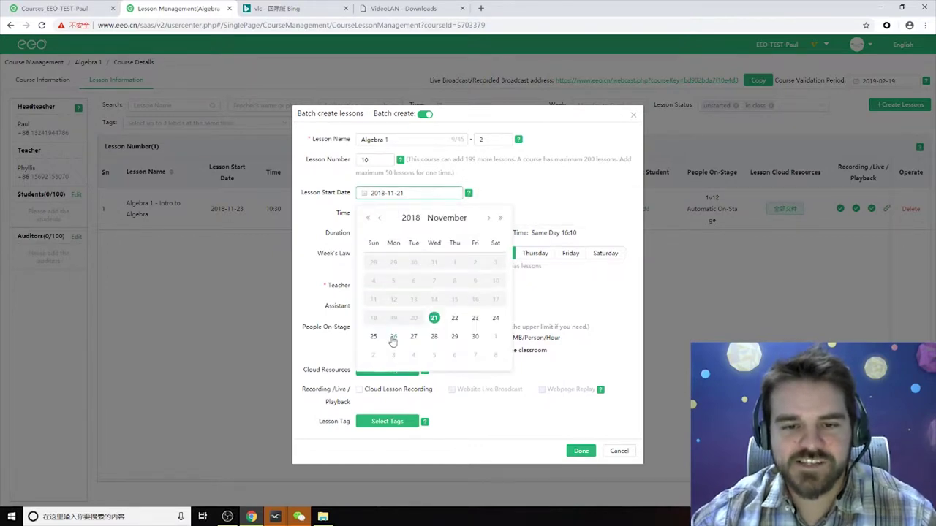
left_click(394, 337)
left_click(391, 216)
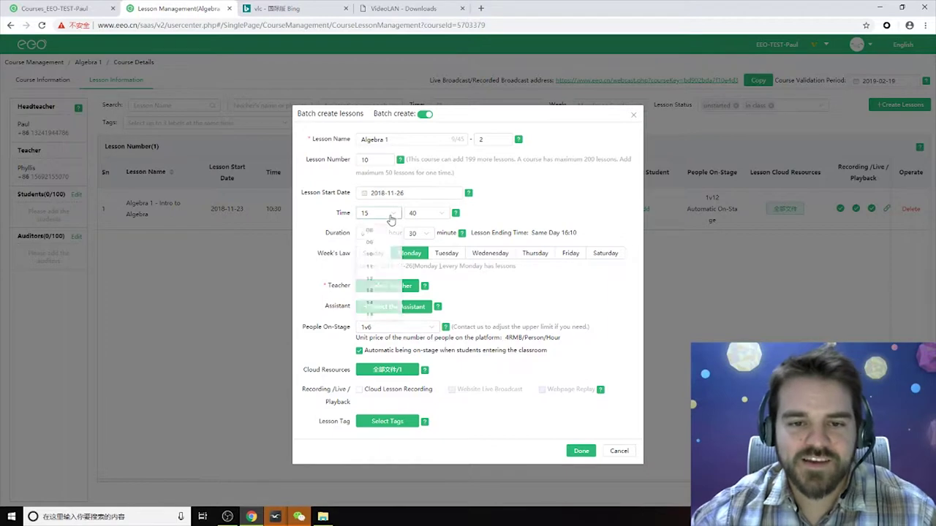
left_click(378, 269)
left_click(433, 215)
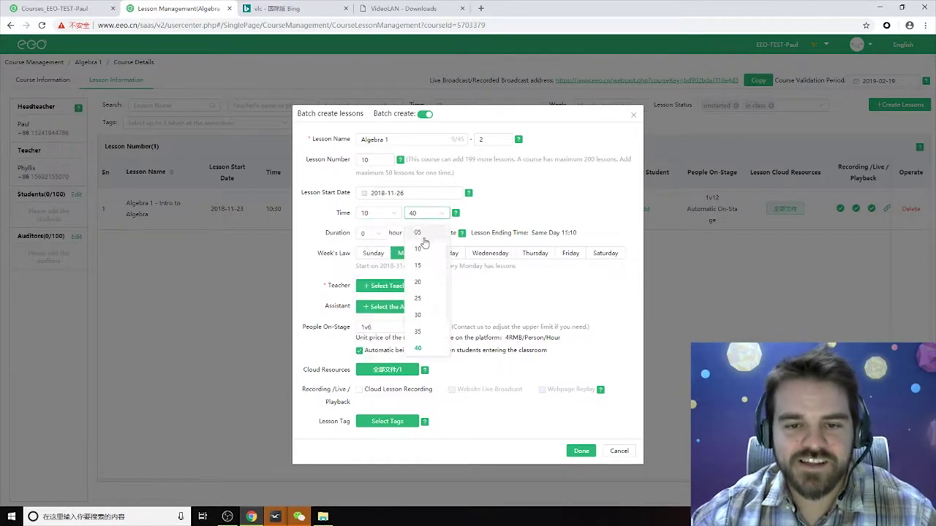
left_click(422, 317)
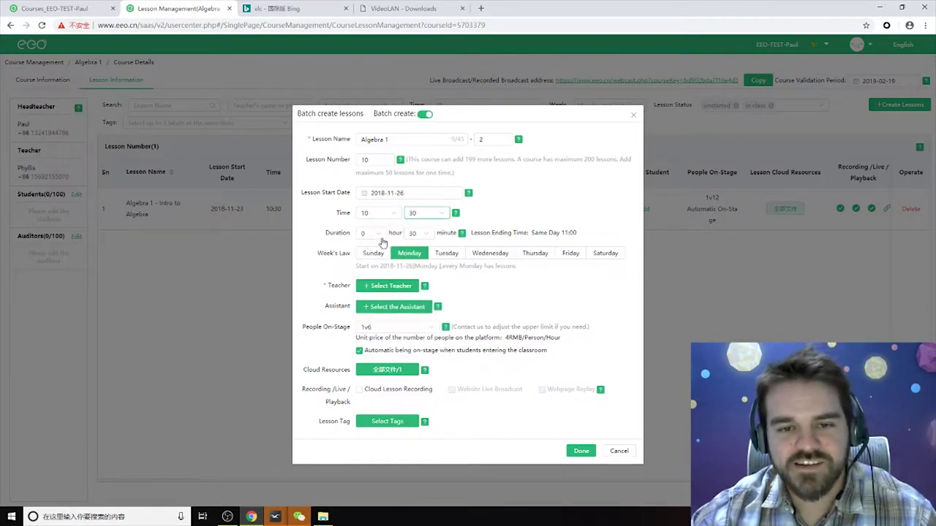
Make each batch lesson last 1 hour 0 minutes, adding Wednesday and Friday.
left_click(375, 236)
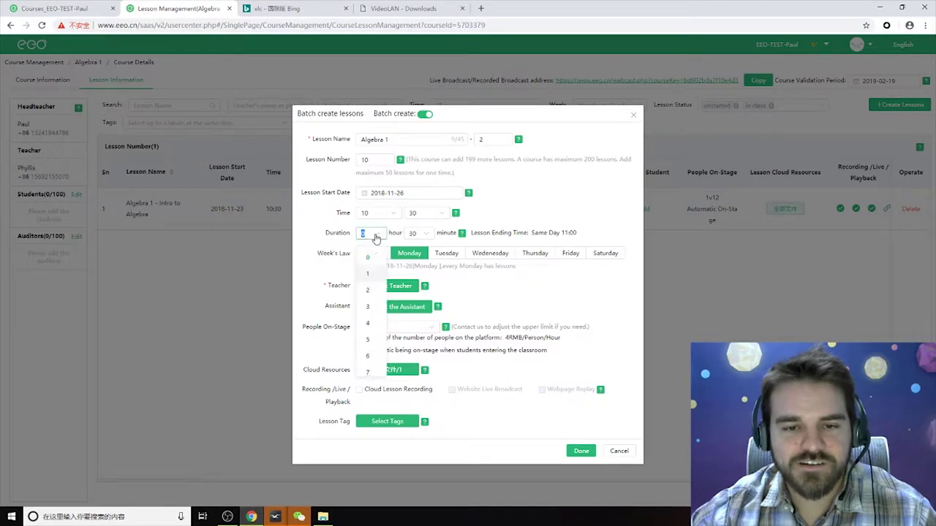
left_click(369, 274)
left_click(420, 234)
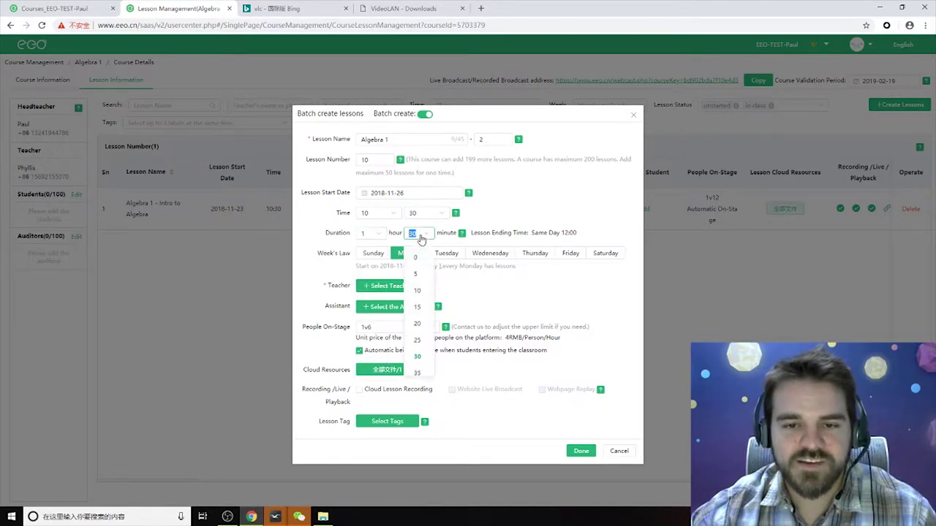
left_click(418, 252)
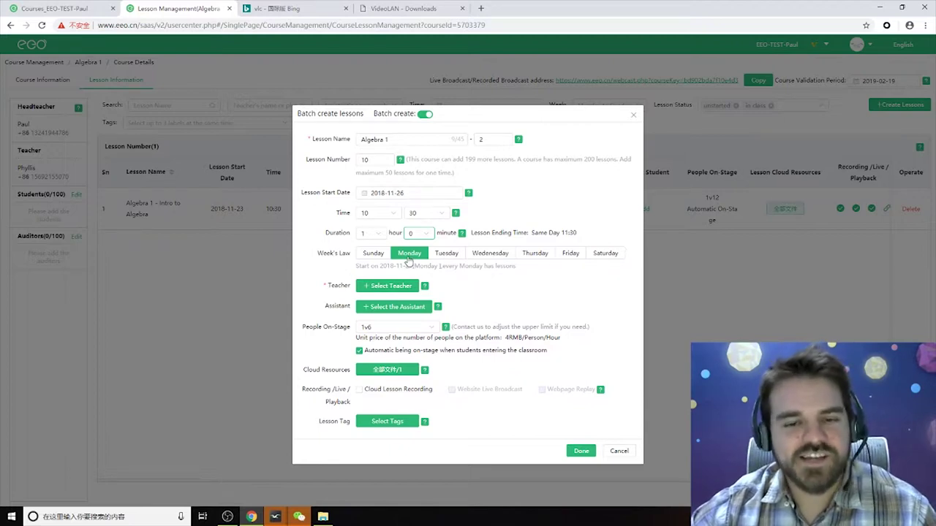
left_click(489, 255)
left_click(570, 255)
Assign the teacher and the assistant teacher to the batch lessons.
left_click(388, 286)
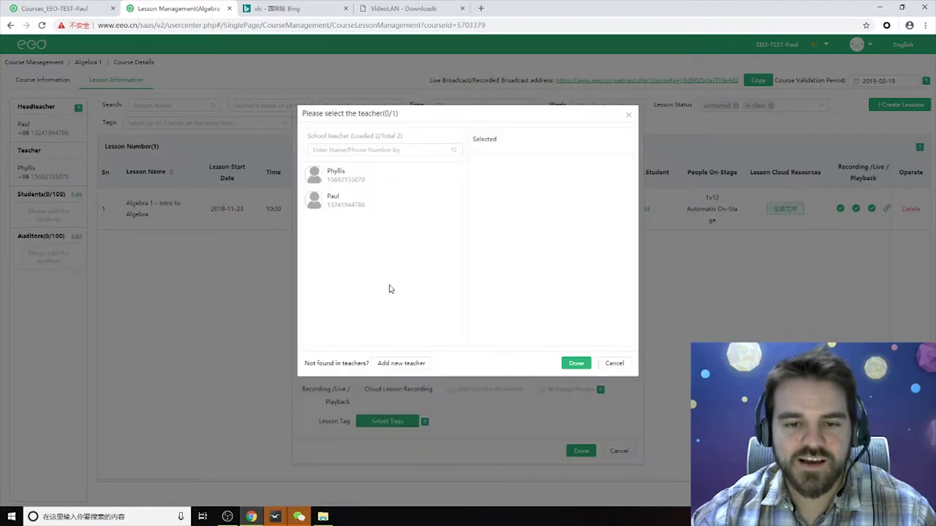
left_click(351, 174)
left_click(583, 365)
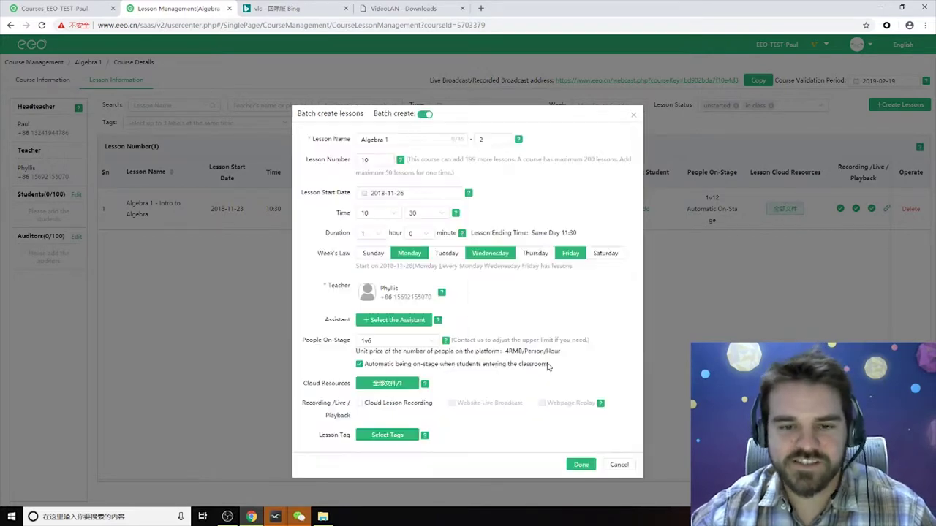
left_click(398, 320)
left_click(333, 201)
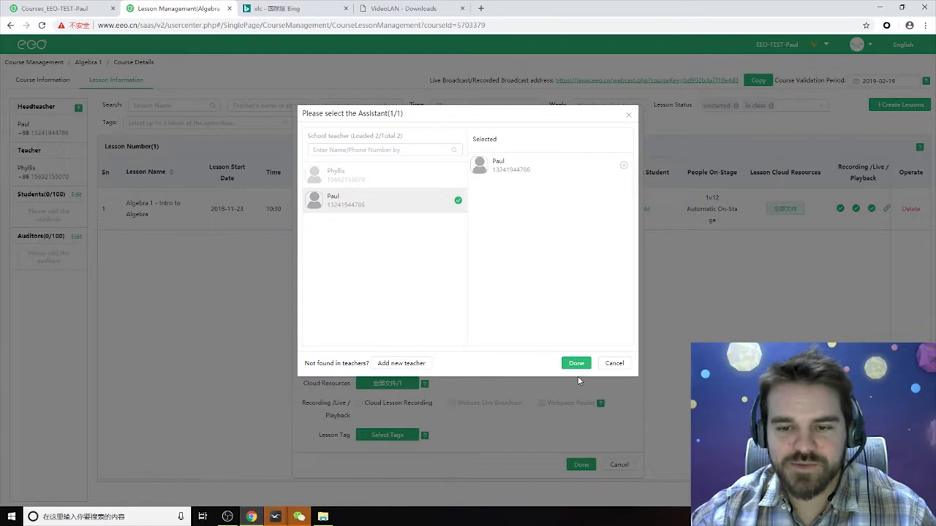
left_click(575, 363)
Set on-stage seats to 1v12, enable recording, live broadcast and replay, accept the agreement, and generate.
left_click(398, 359)
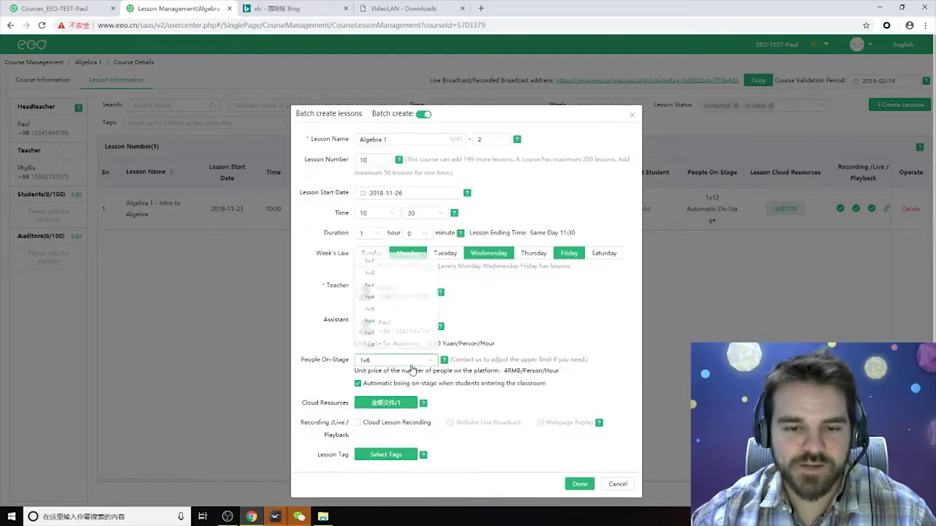
scroll(389, 336, "down", 2)
left_click(376, 303)
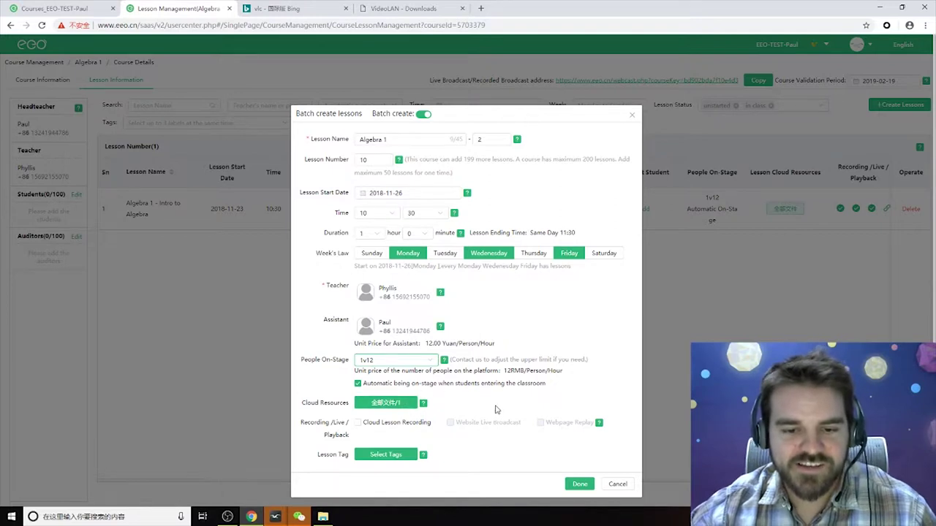
scroll(387, 406, "down", 1)
left_click(357, 408)
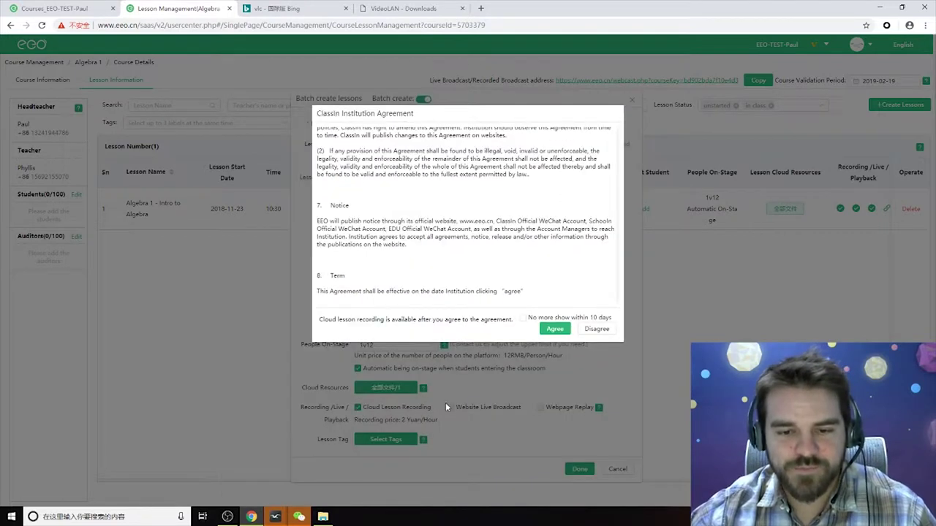
left_click(553, 330)
left_click(450, 407)
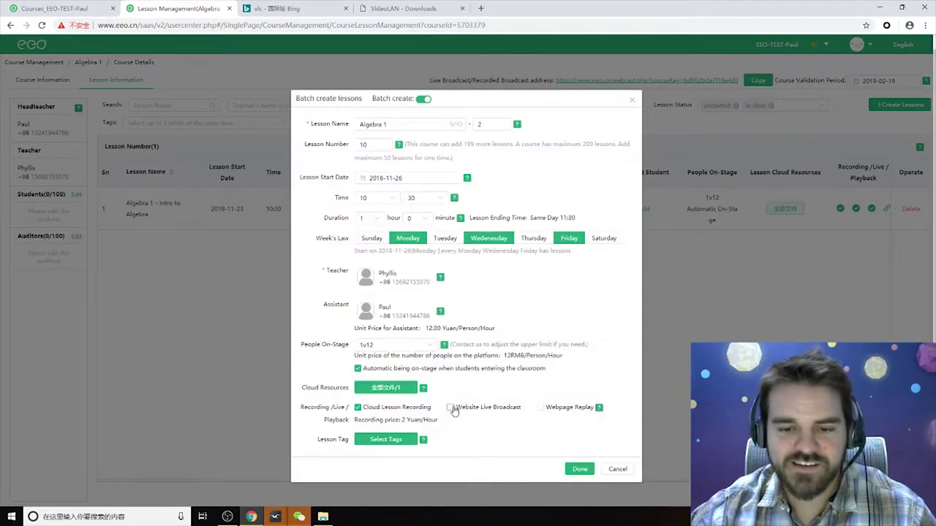
left_click(553, 414)
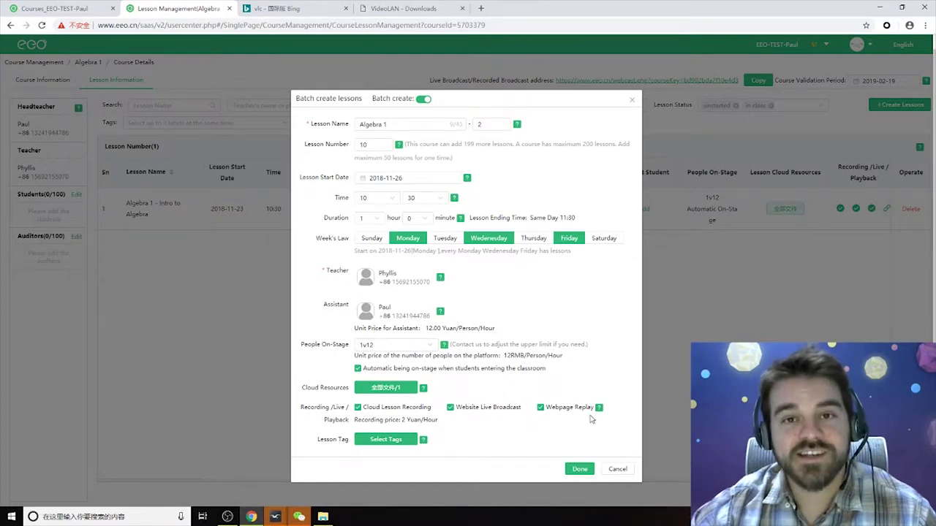
left_click(579, 469)
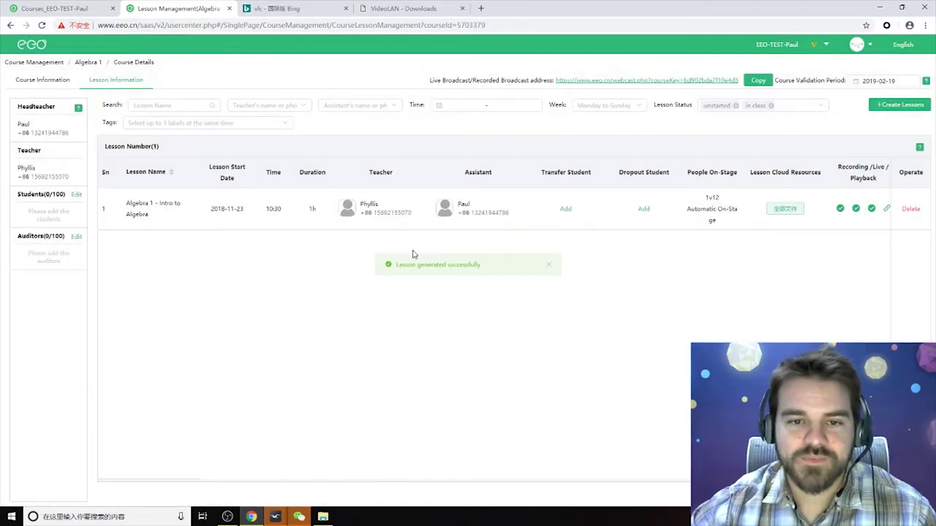
Close the Lesson Management, VideoLAN and Bing tabs, keeping the Courses list.
scroll(234, 247, "down", 3)
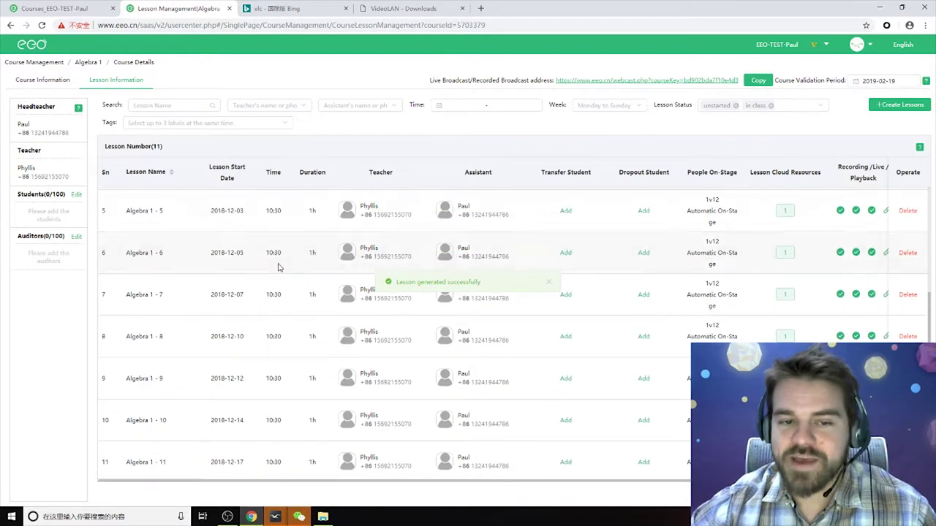
scroll(299, 376, "up", 3)
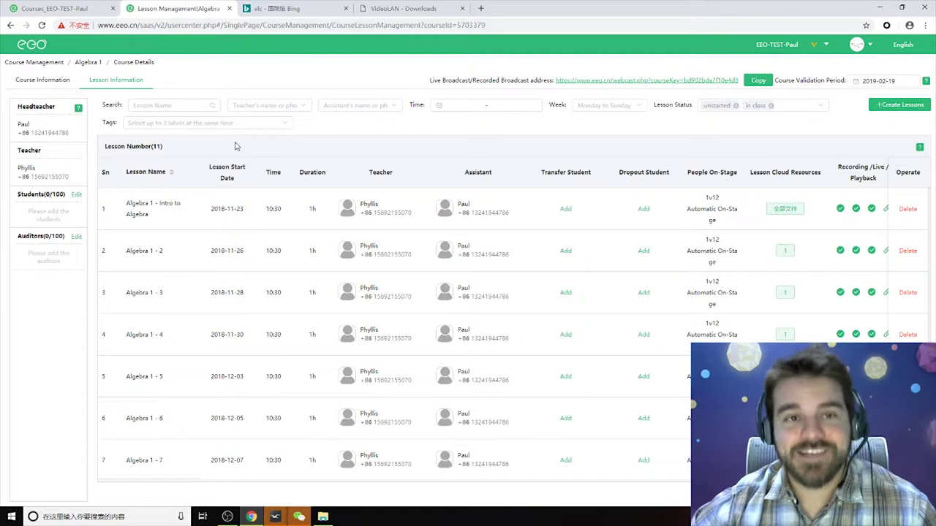
left_click(230, 9)
left_click(61, 10)
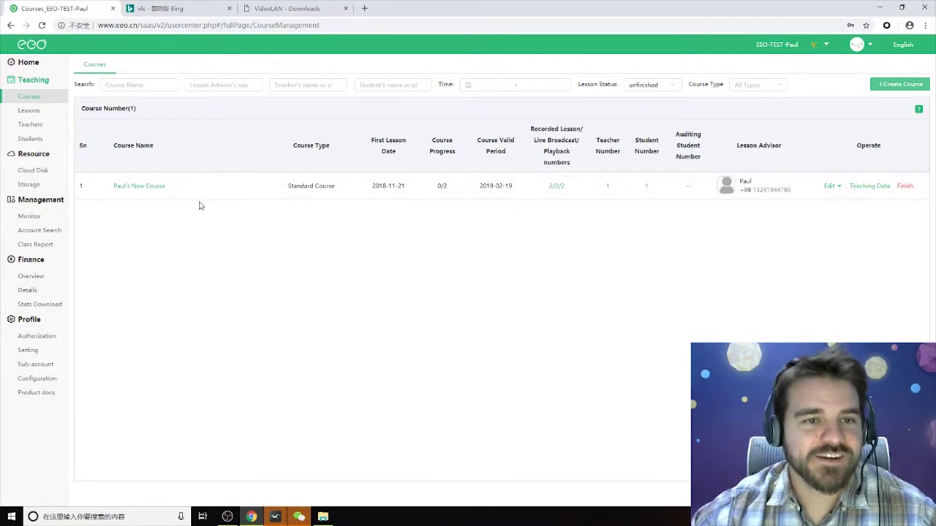
left_click(345, 9)
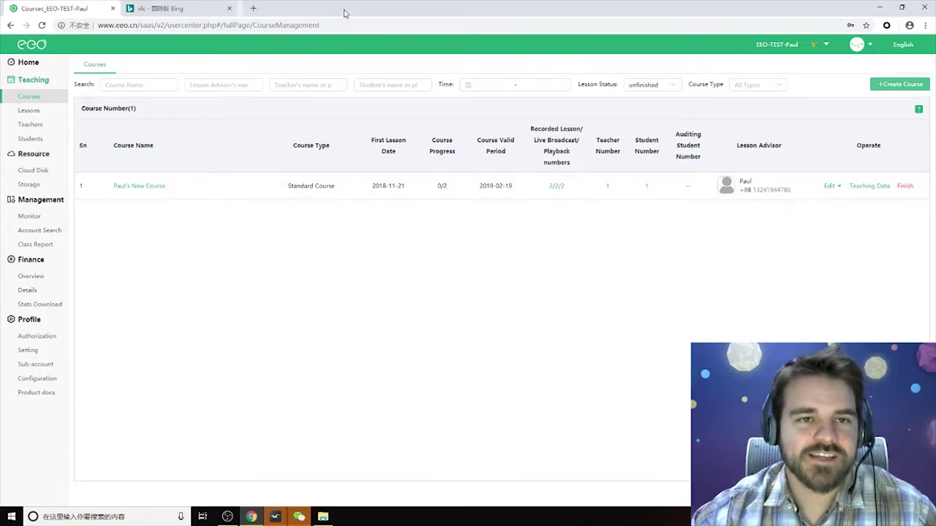
left_click(230, 9)
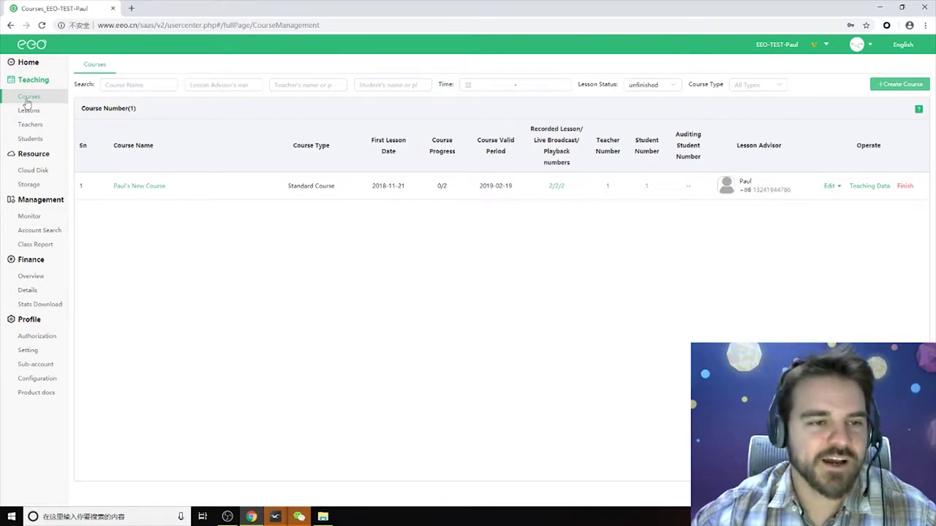
Open the course's lesson details and review its student selection without changes.
left_click(147, 187)
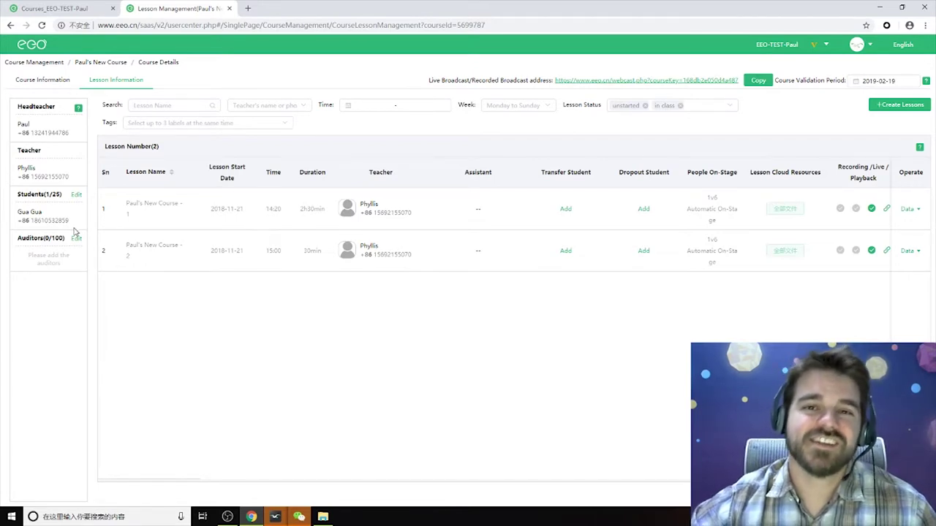
mouse_move(29, 177)
left_mouse_down()
mouse_move(12, 204)
mouse_move(21, 183)
left_mouse_up()
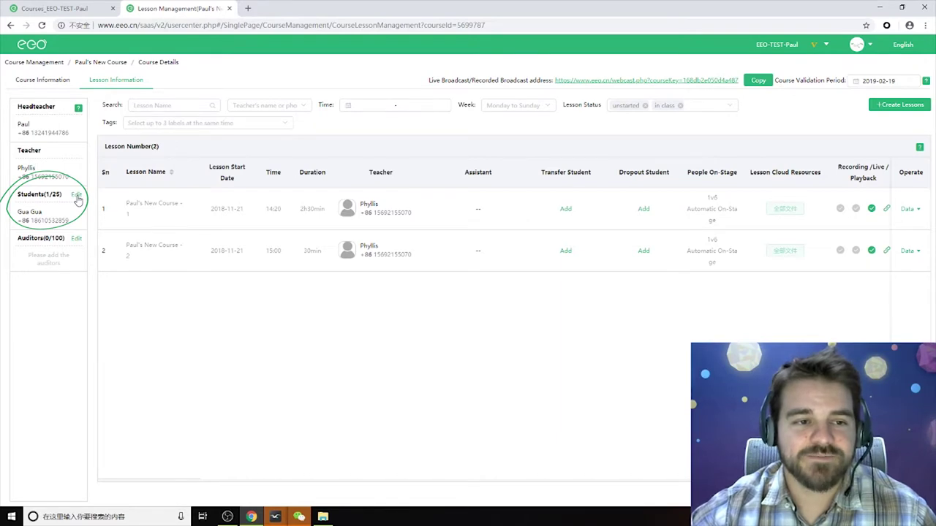
left_click(76, 196)
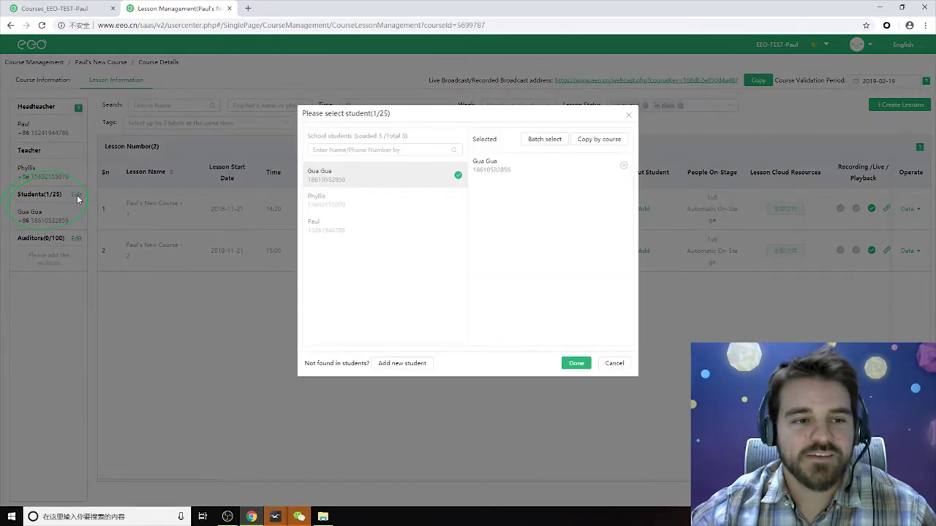
left_click(348, 179)
left_click(351, 174)
left_click(569, 365)
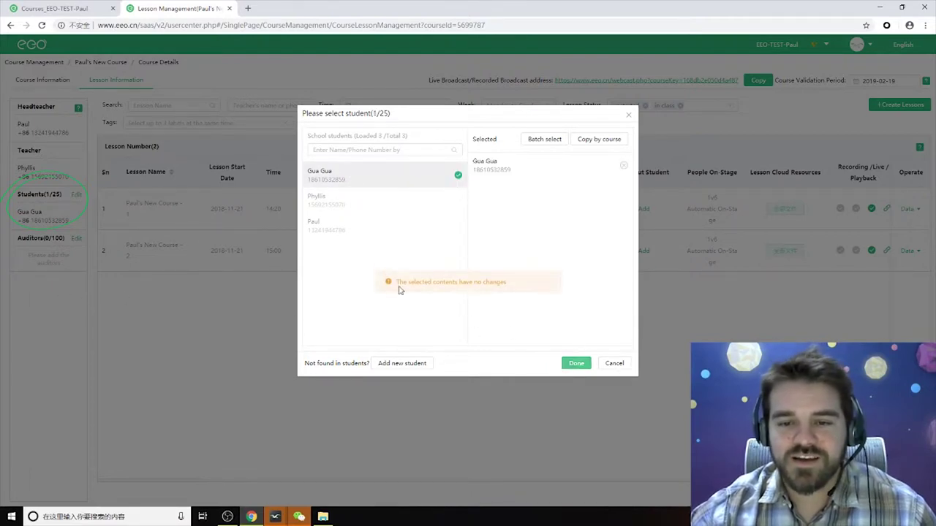
left_click(614, 363)
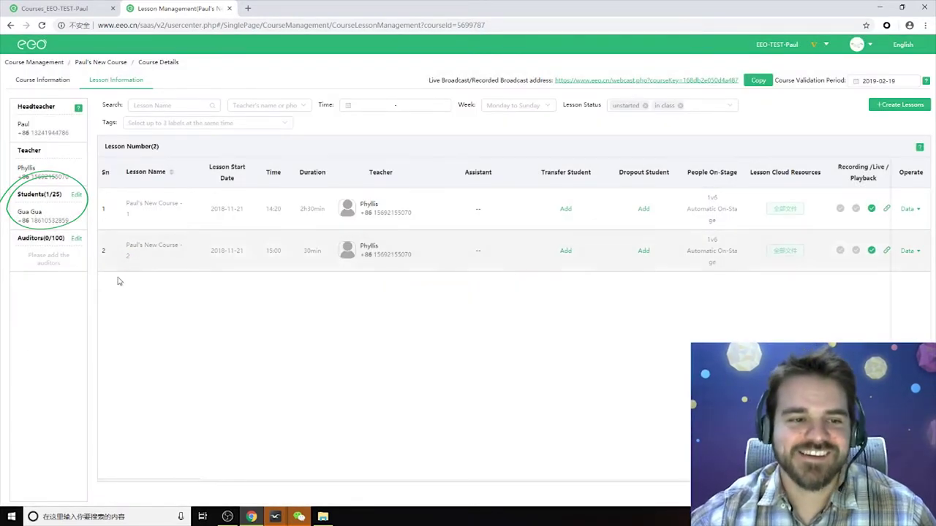
Open the auditor list editor and close it without adding anyone, leaving 0/100.
left_click(76, 238)
left_click(412, 136)
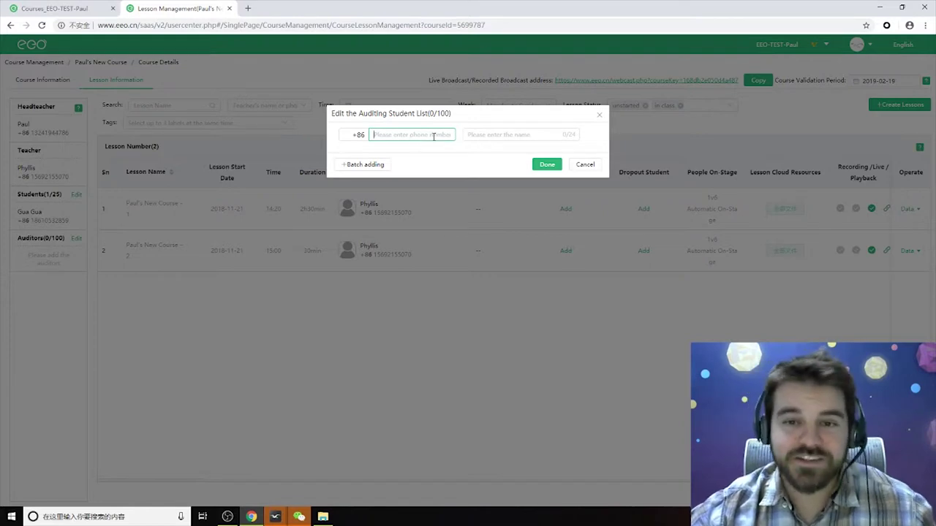
left_click(581, 166)
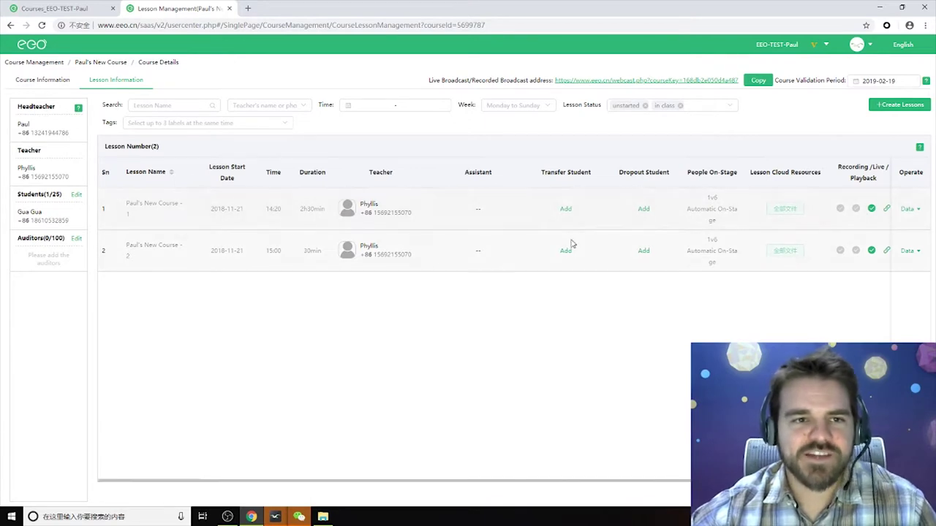
mouse_move(910, 212)
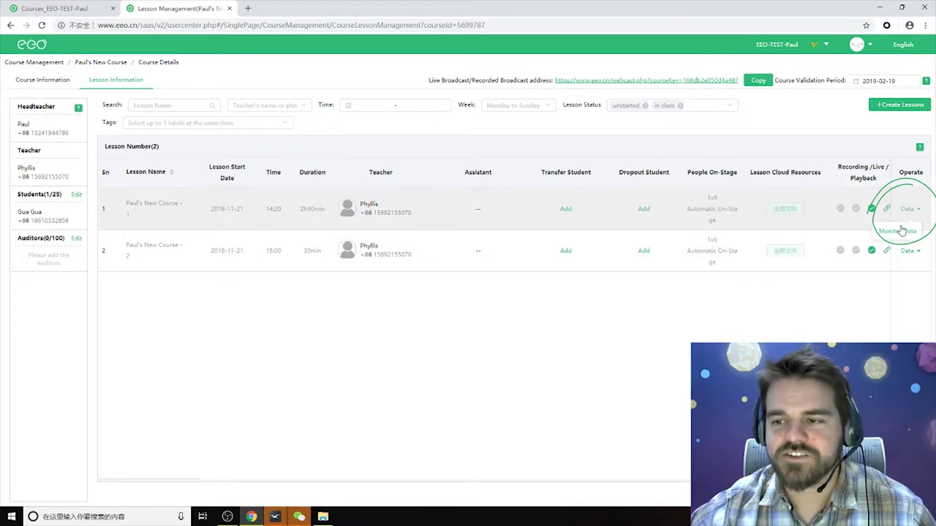
left_click(898, 232)
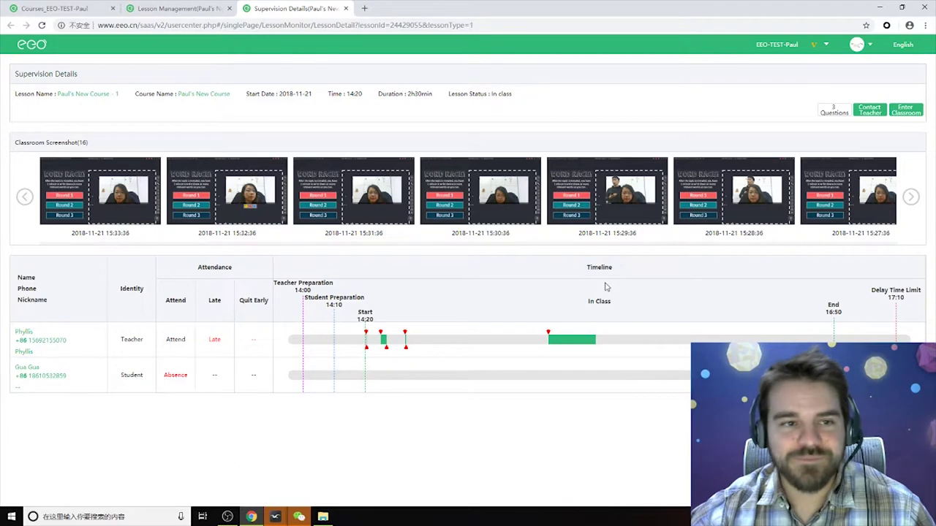
left_click(345, 8)
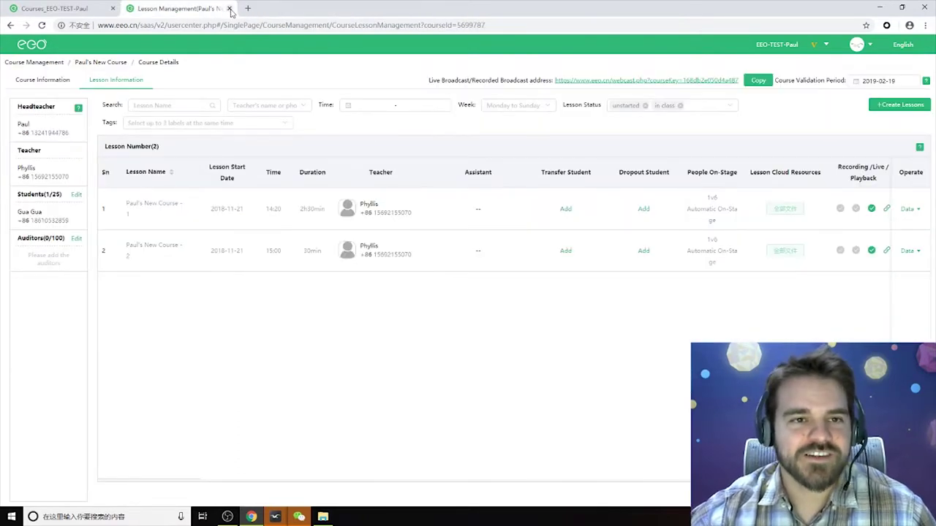
left_click(229, 8)
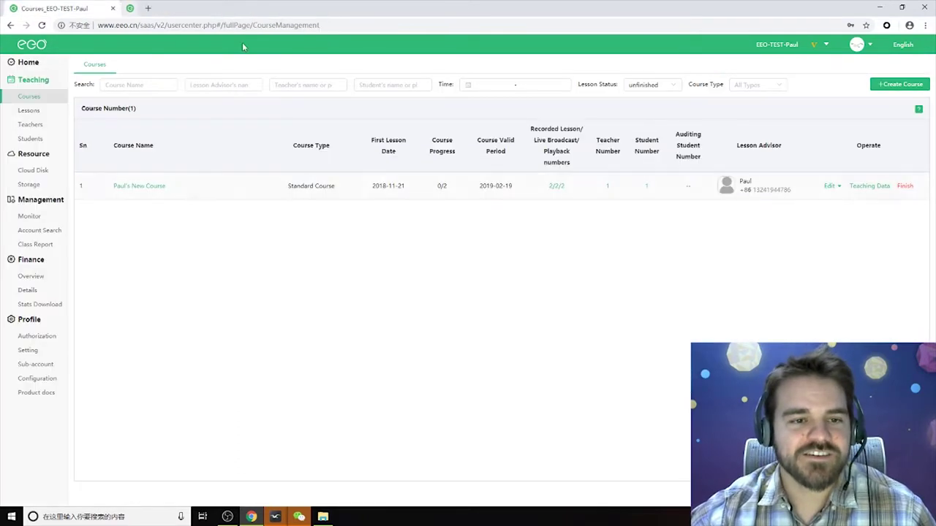
left_click(30, 126)
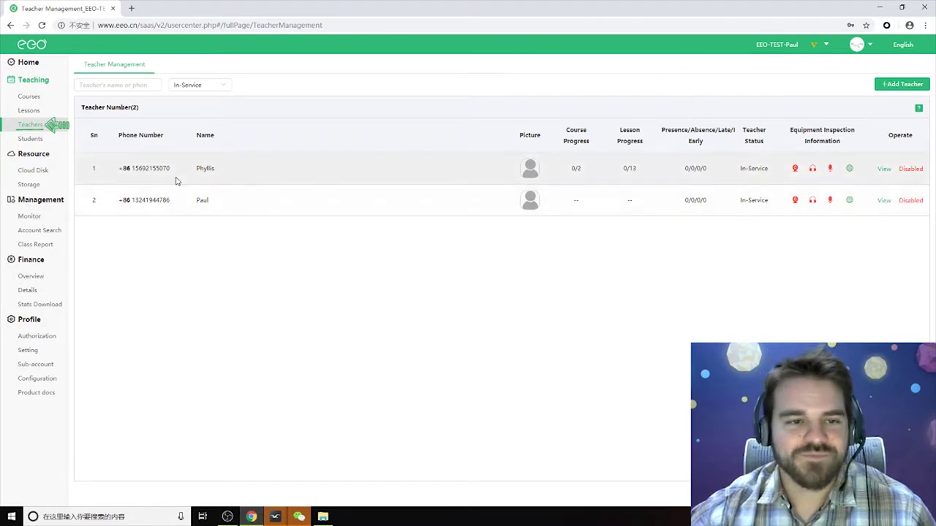
mouse_move(796, 169)
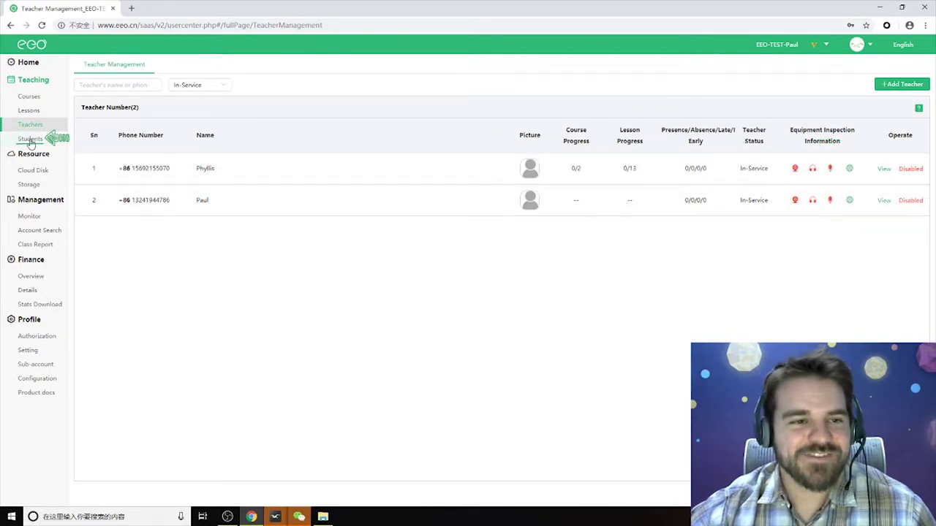
left_click(30, 140)
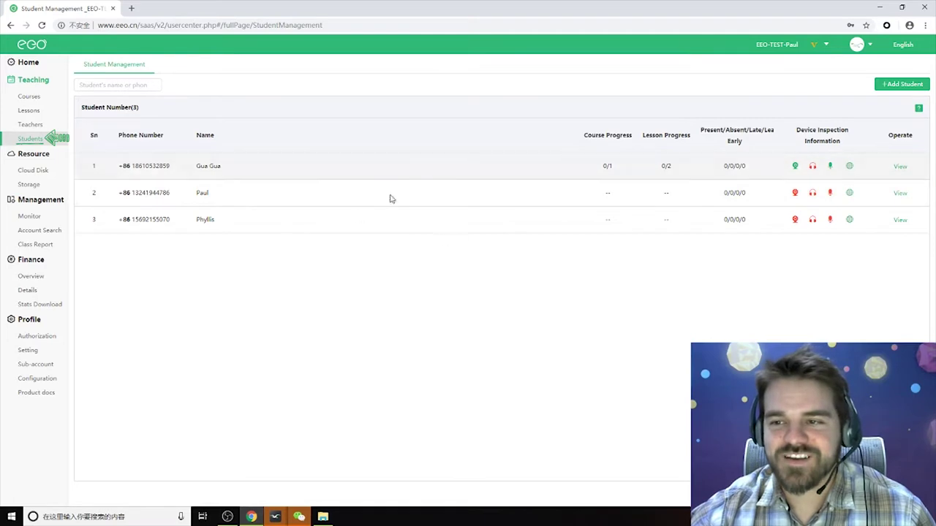
mouse_move(795, 167)
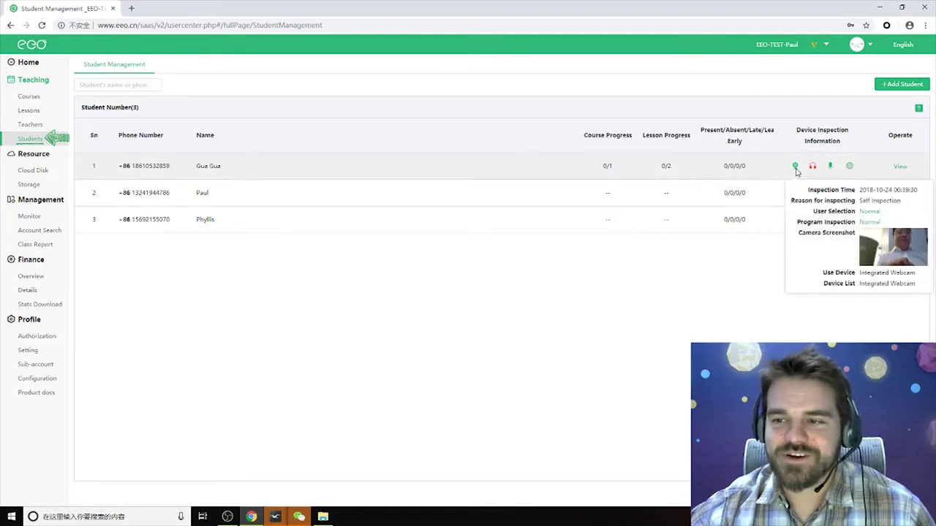
mouse_move(831, 168)
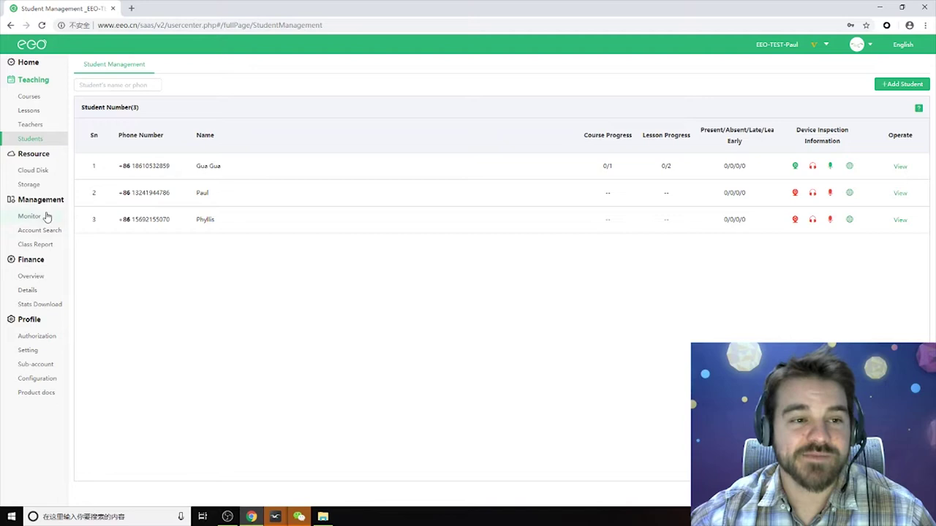
left_click(29, 96)
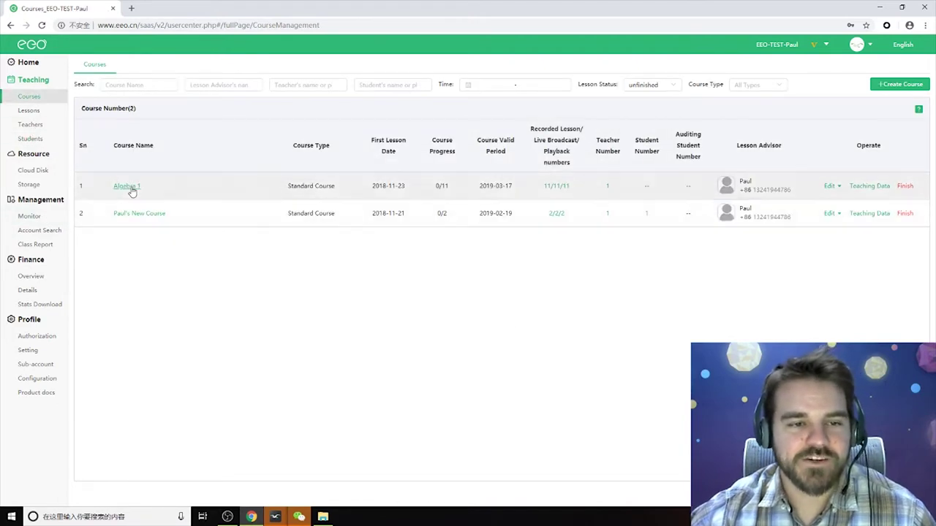
left_click(139, 213)
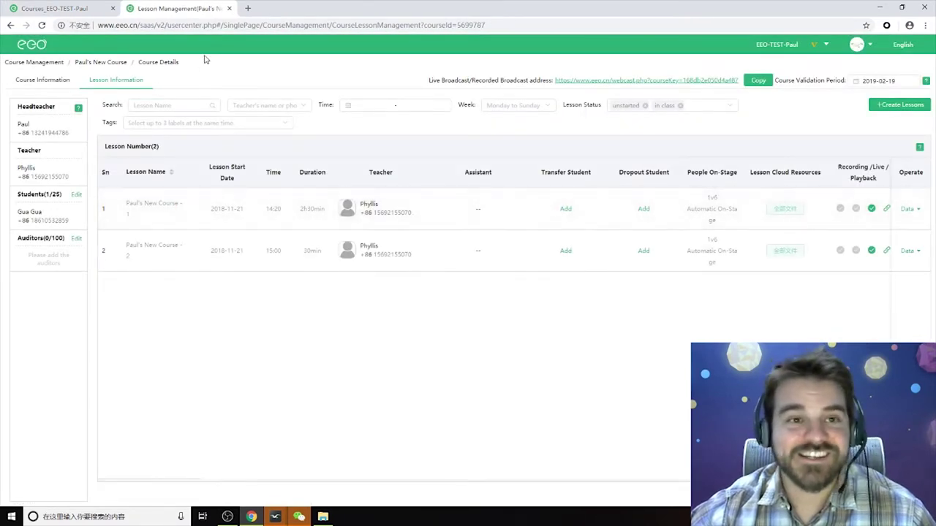
left_click(229, 9)
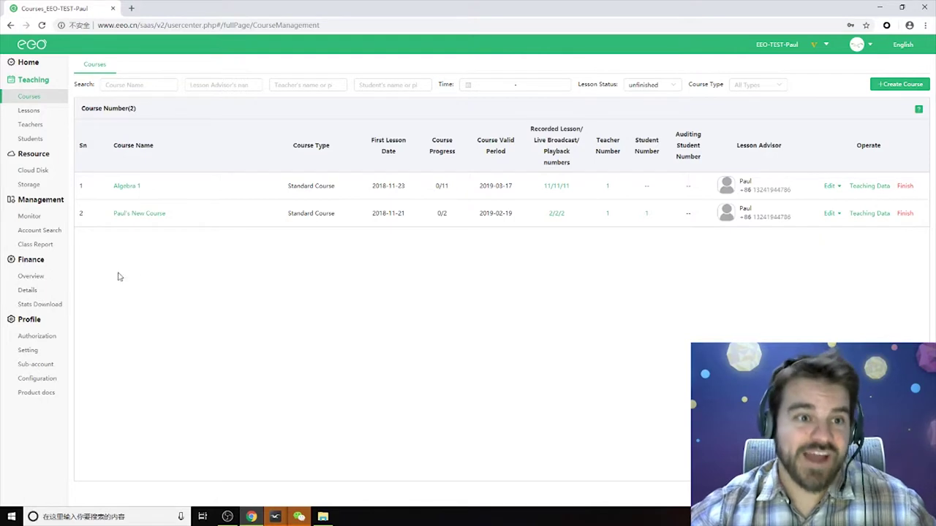
From the Monitor page, send the in-class lesson's teacher the message 'Hey'.
left_click(30, 218)
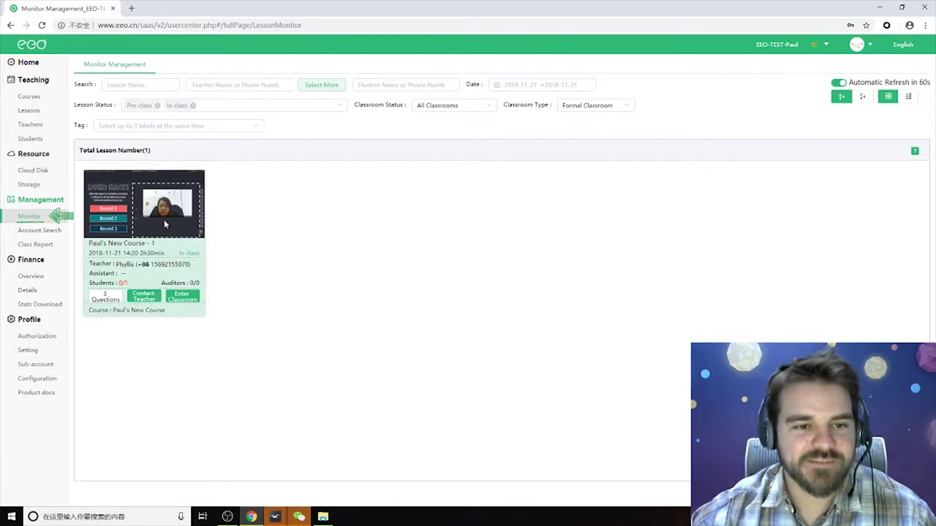
left_click(143, 296)
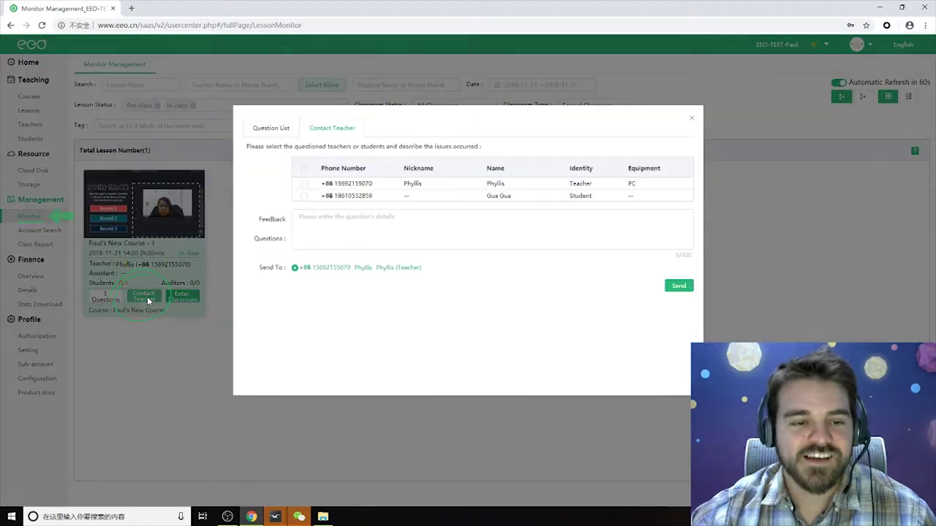
left_click(303, 186)
left_click(390, 227)
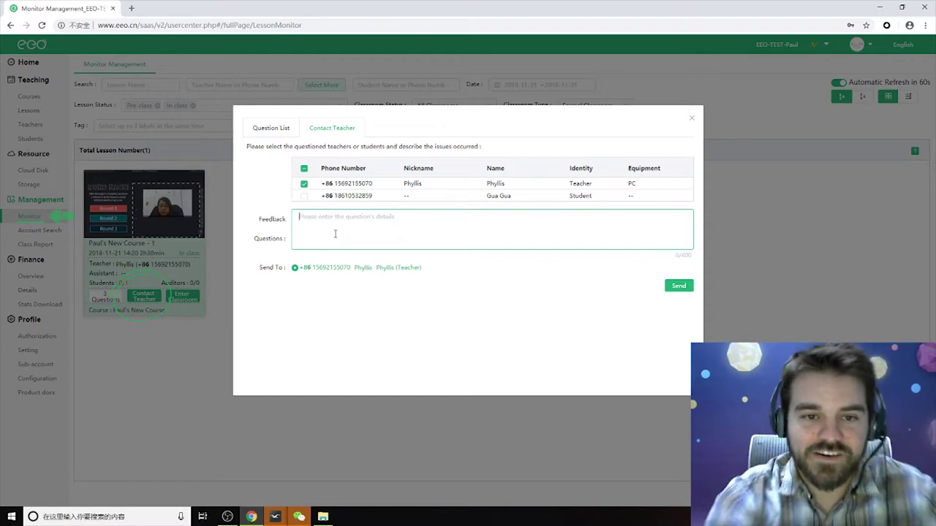
type("Hey")
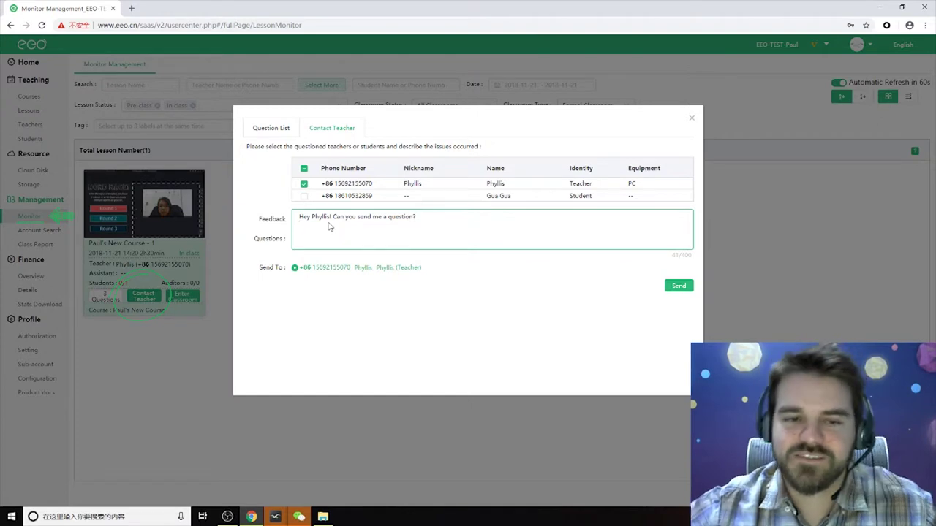
left_click(679, 285)
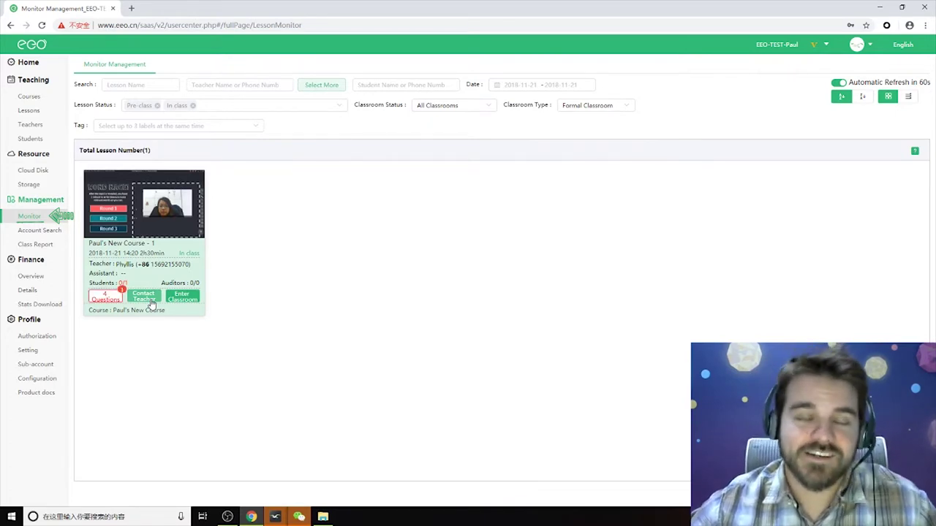
Find the teacher's reply in the lesson's question list and mark it viewed.
left_click(107, 300)
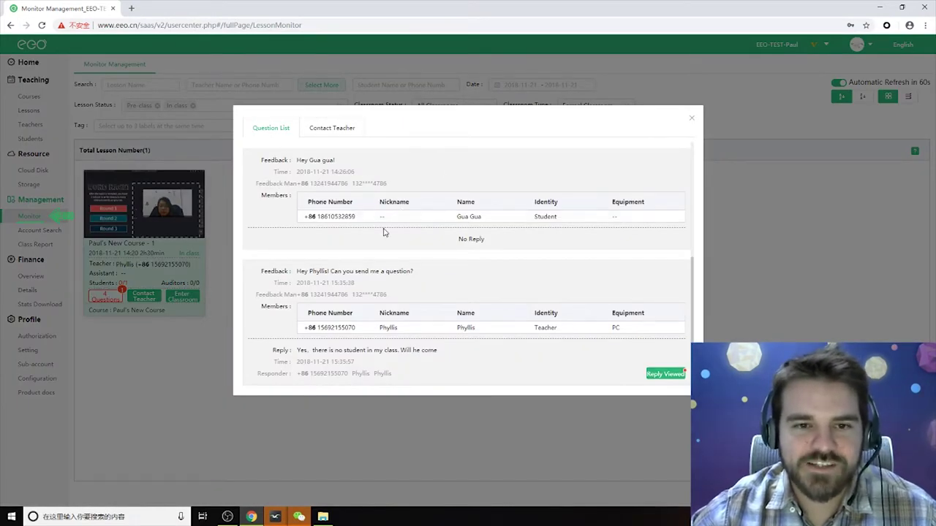
scroll(384, 233, "up", 3)
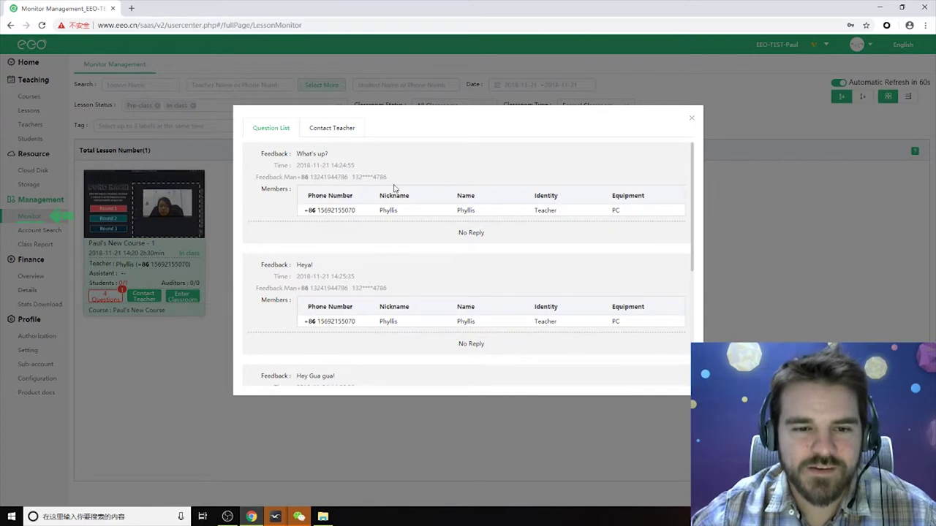
scroll(391, 186, "down", 3)
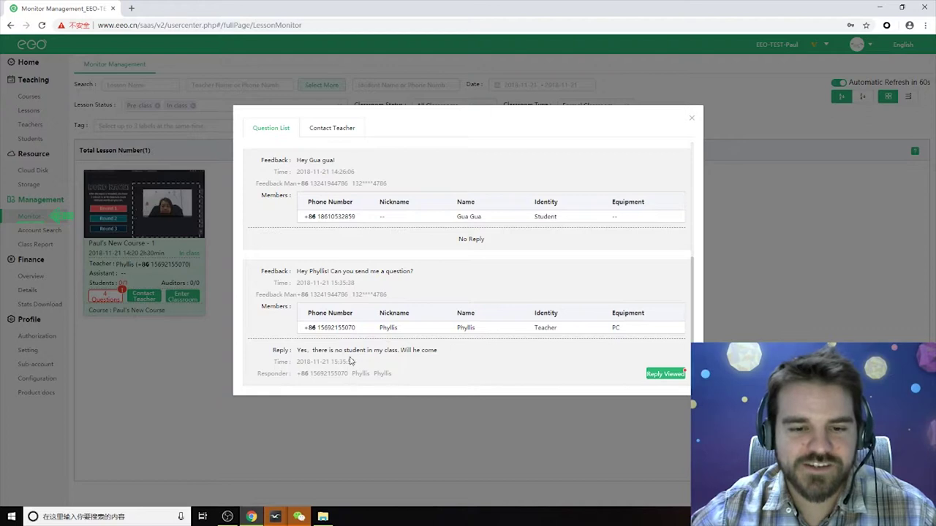
left_click_drag(299, 350, 440, 353)
left_click(447, 356)
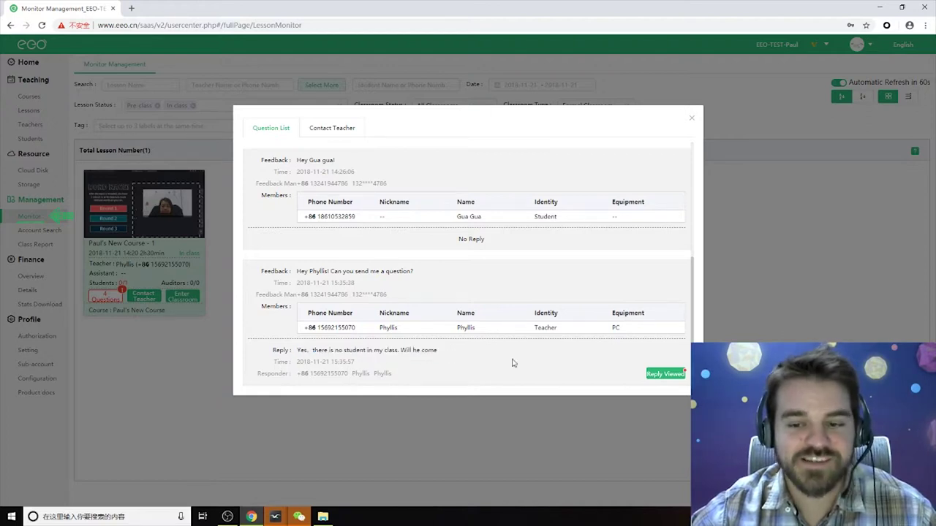
left_click(665, 377)
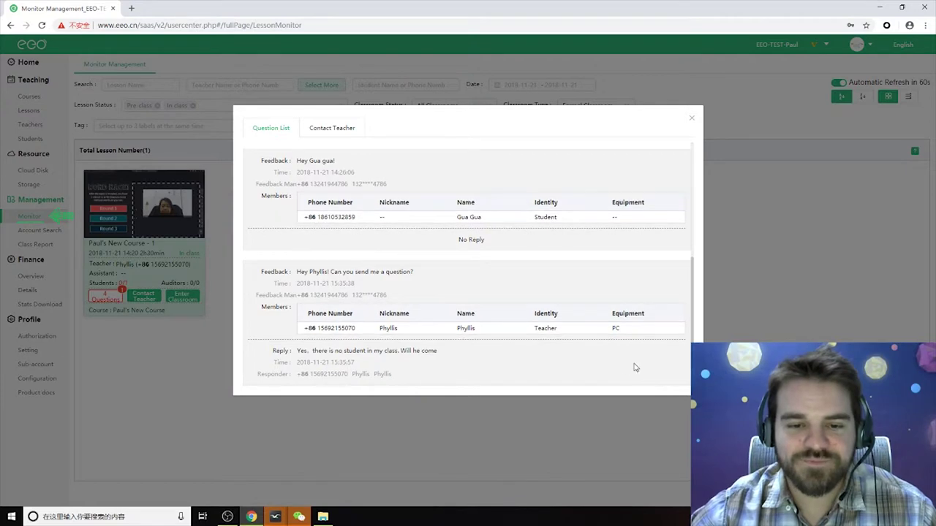
Begin a new Contact Teacher message addressed to both teacher and student.
left_click(333, 131)
left_click(359, 221)
left_click(304, 169)
left_click(333, 223)
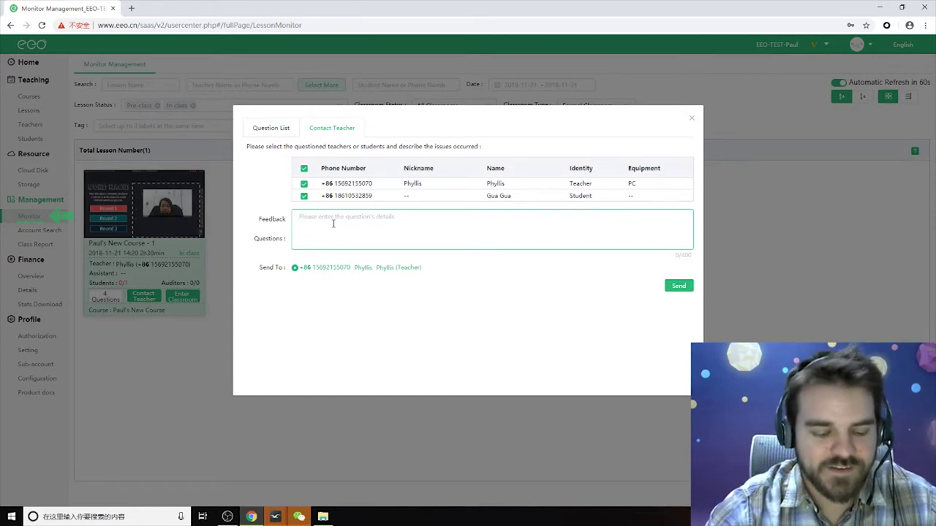
Send the teacher the message 'No. he will not come today'.
type("No.")
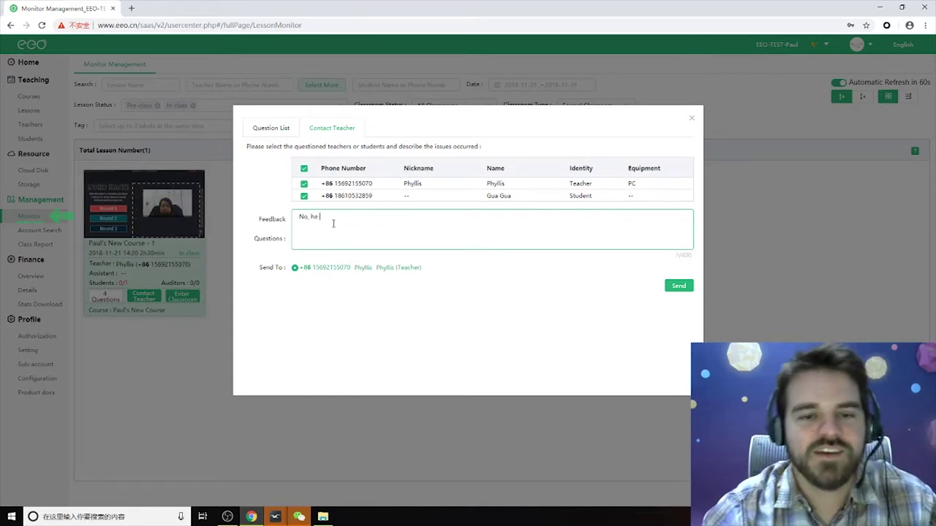
type(" he will not come today! Sorry :(")
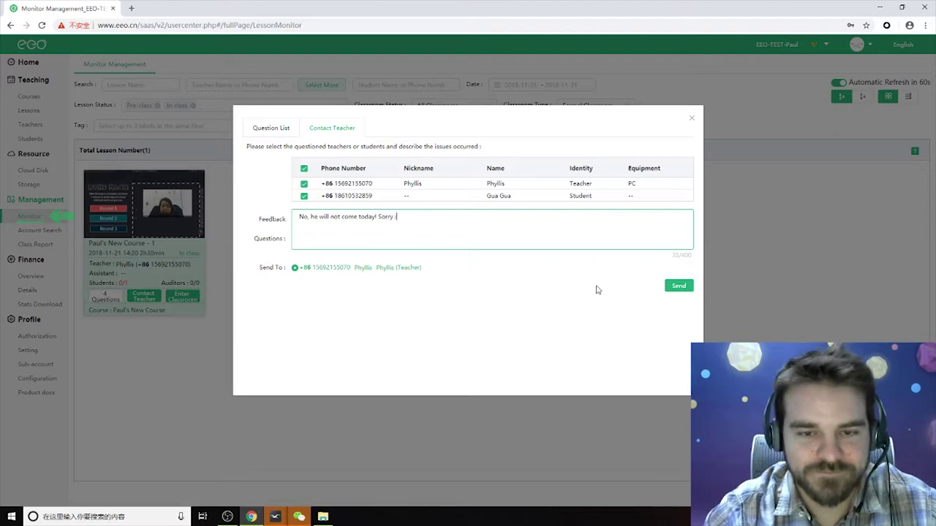
left_click(678, 286)
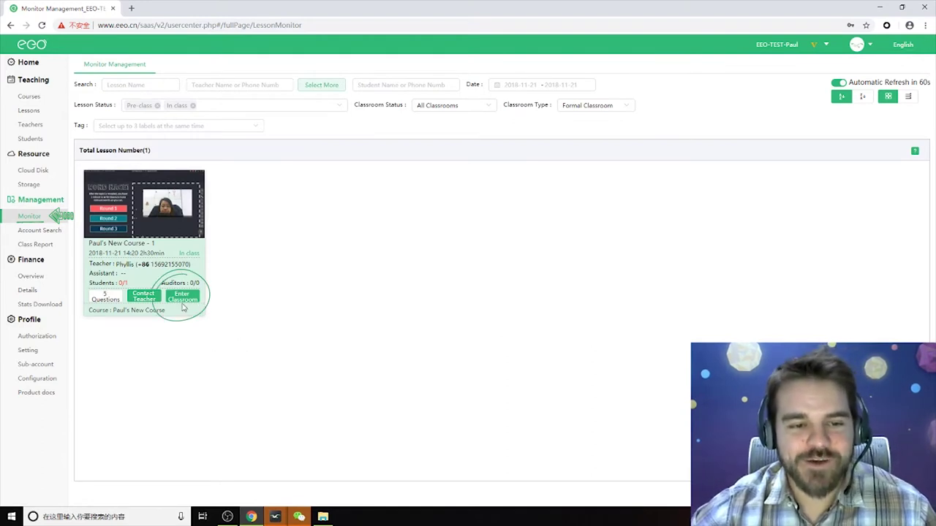
left_click(182, 300)
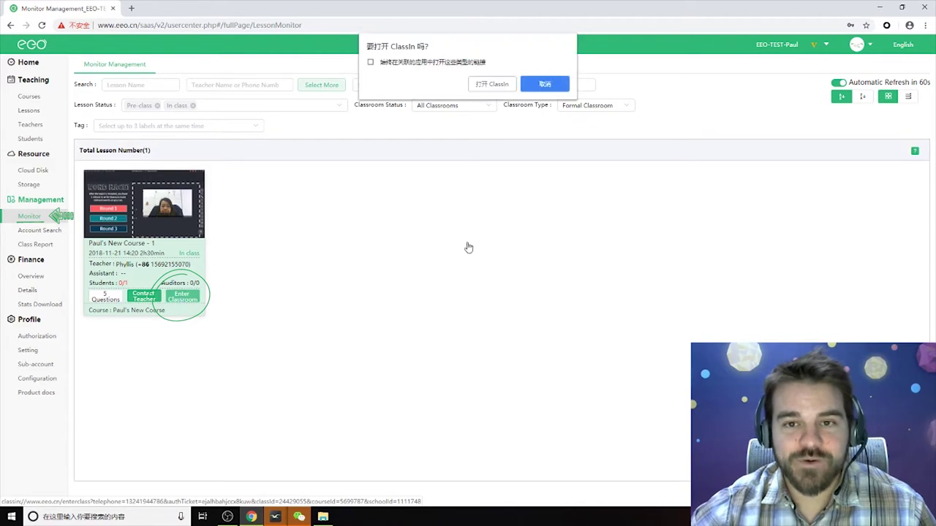
left_click(488, 85)
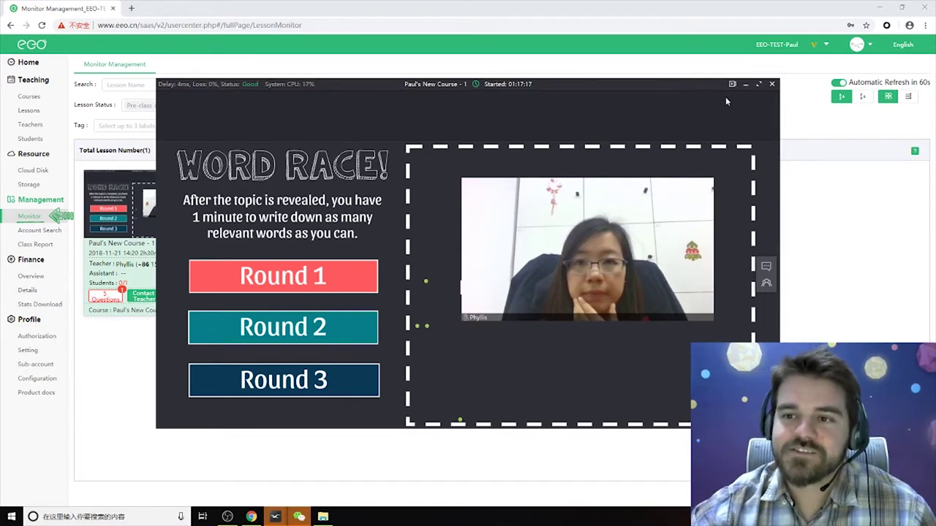
key("Escape")
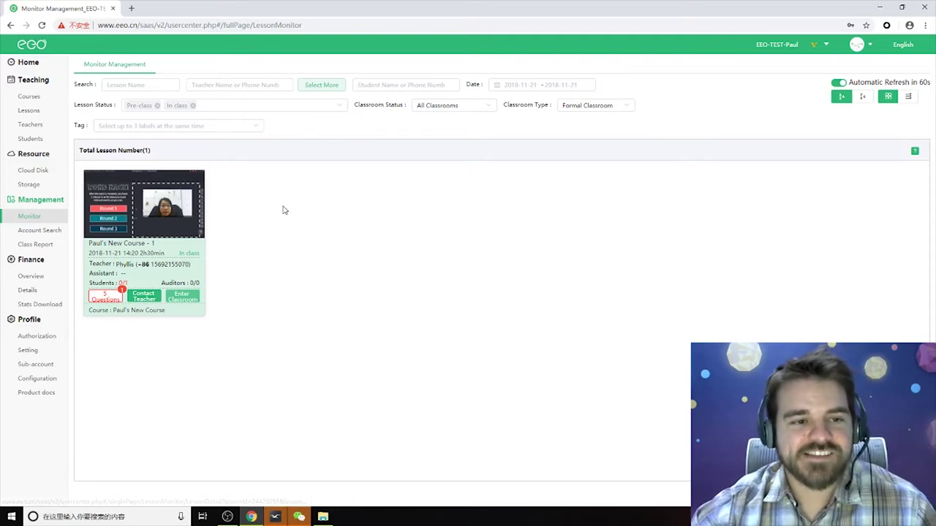
Back on the Monitor, read the lesson's questions and reply 'Yes, thank you' to the teacher.
left_click(47, 231)
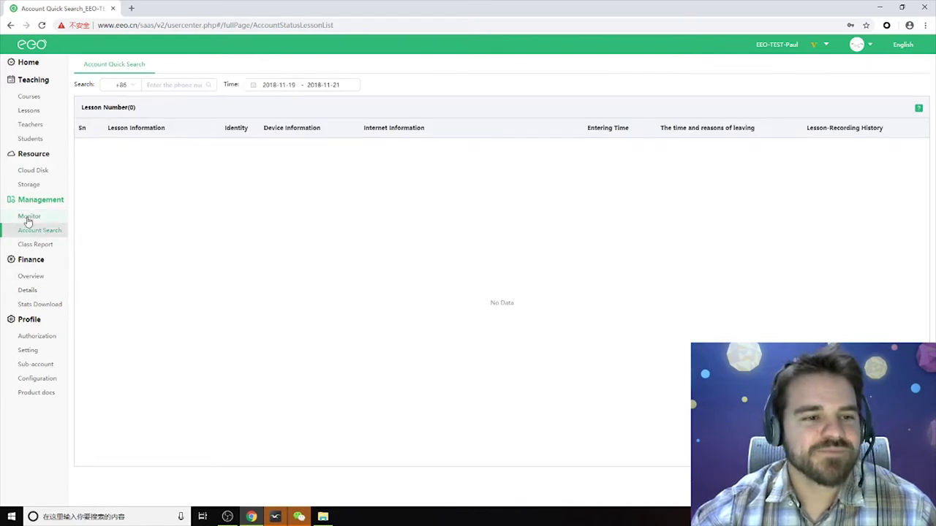
left_click(28, 218)
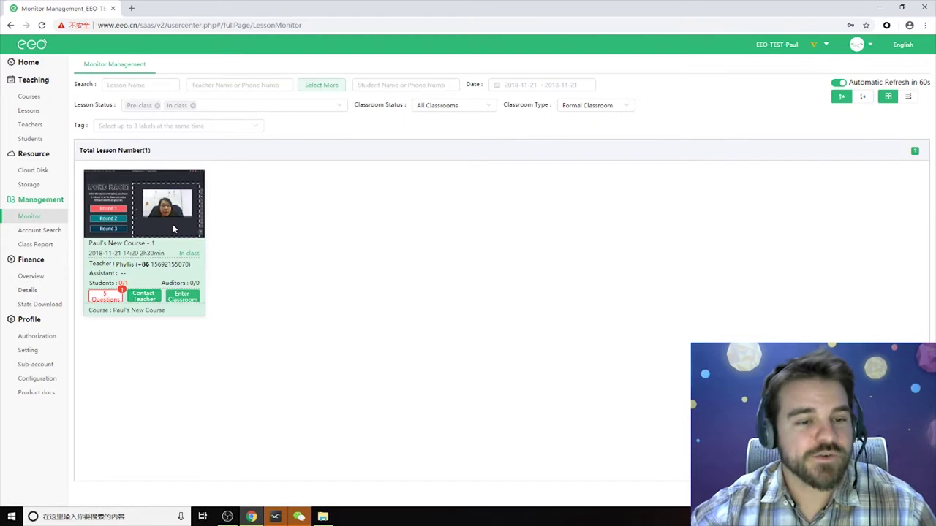
left_click(106, 296)
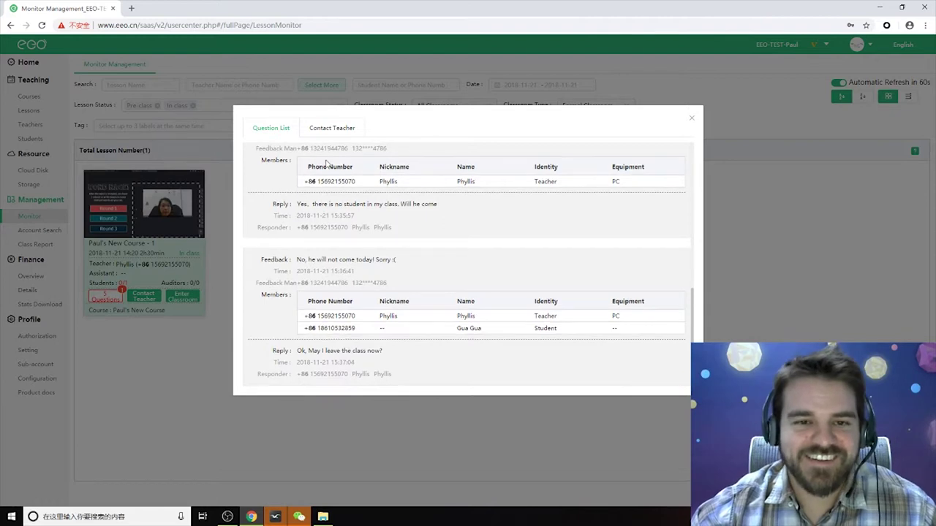
left_click(331, 127)
left_click(315, 234)
type("Yes, thank ")
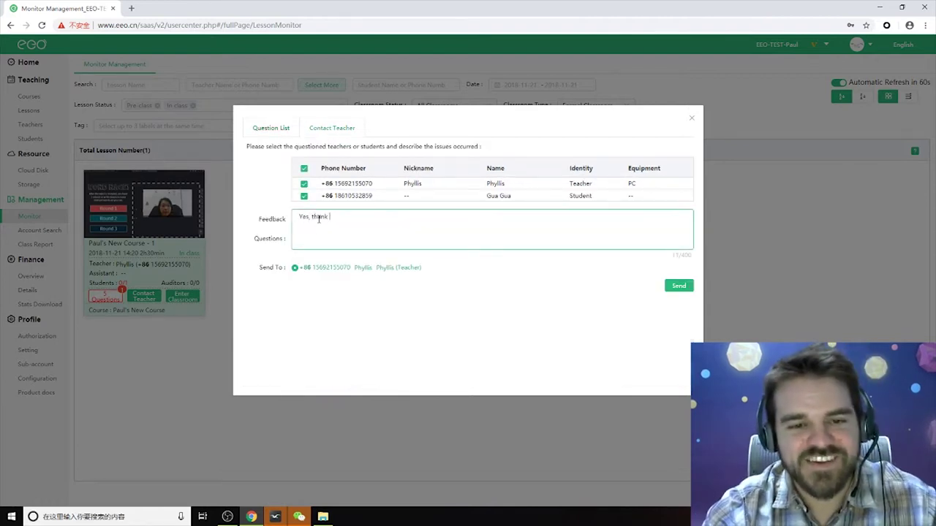
type("you Phyllis!")
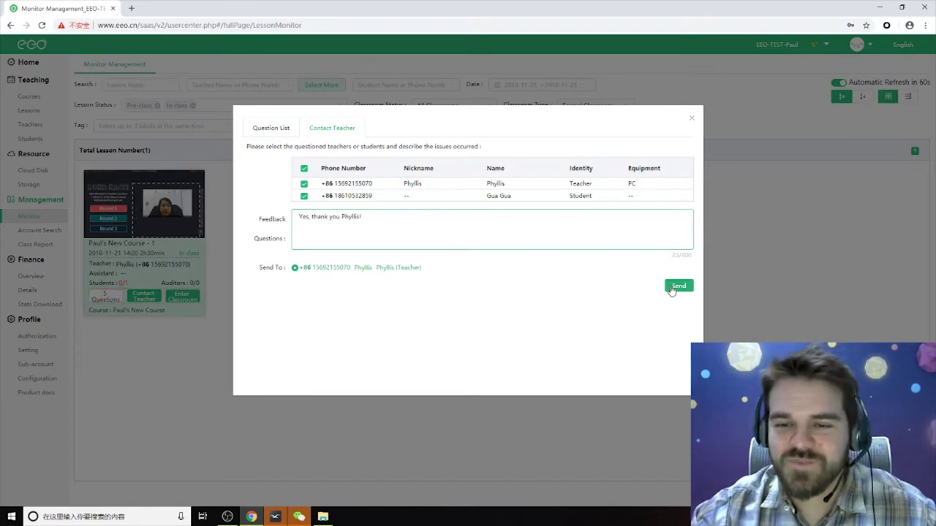
left_click(669, 286)
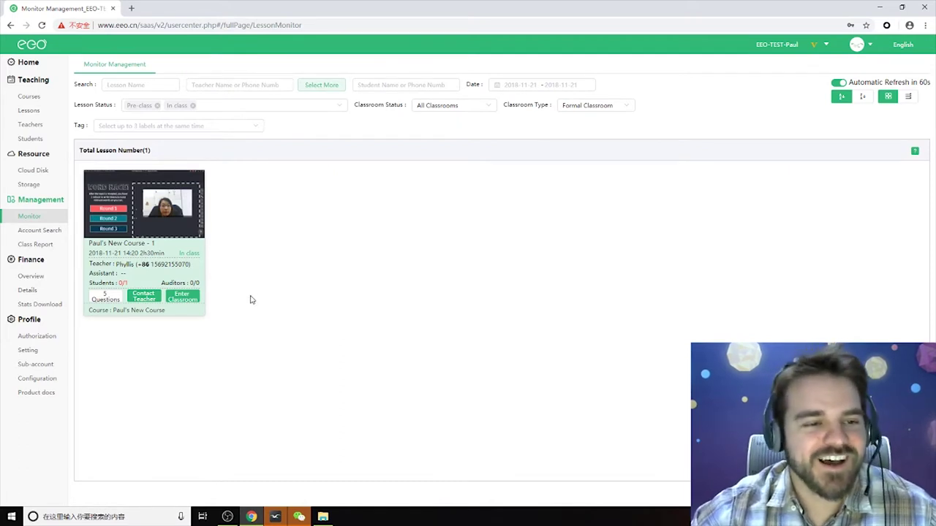
left_click(182, 296)
left_click(489, 87)
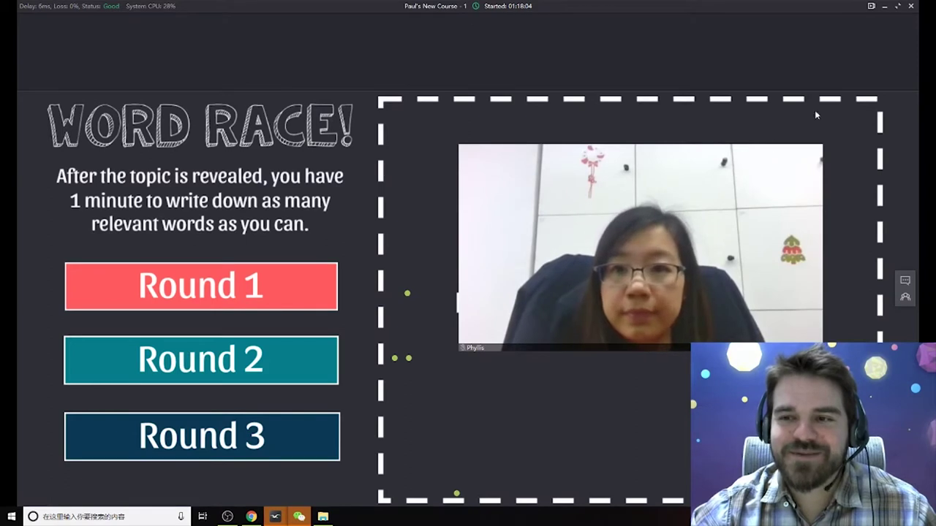
left_click(910, 7)
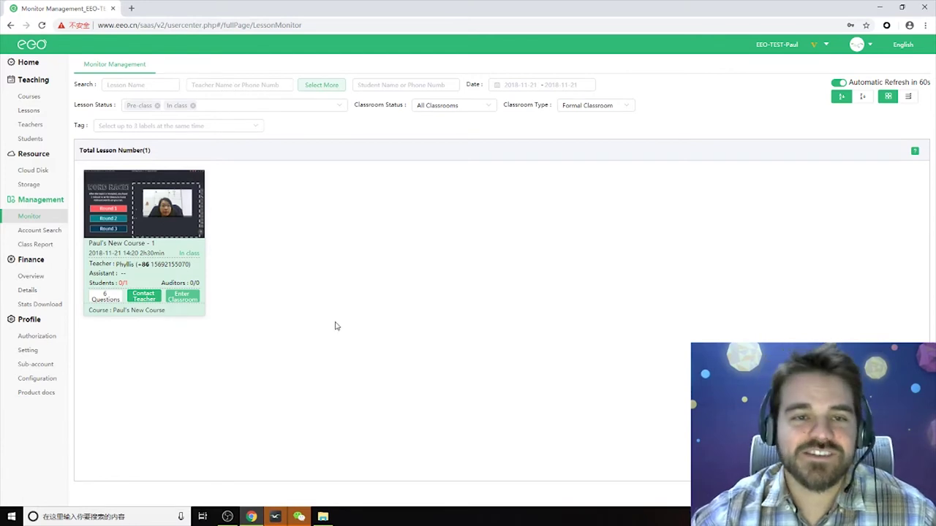
Check the in-class lesson's question list, then close it.
left_click(105, 296)
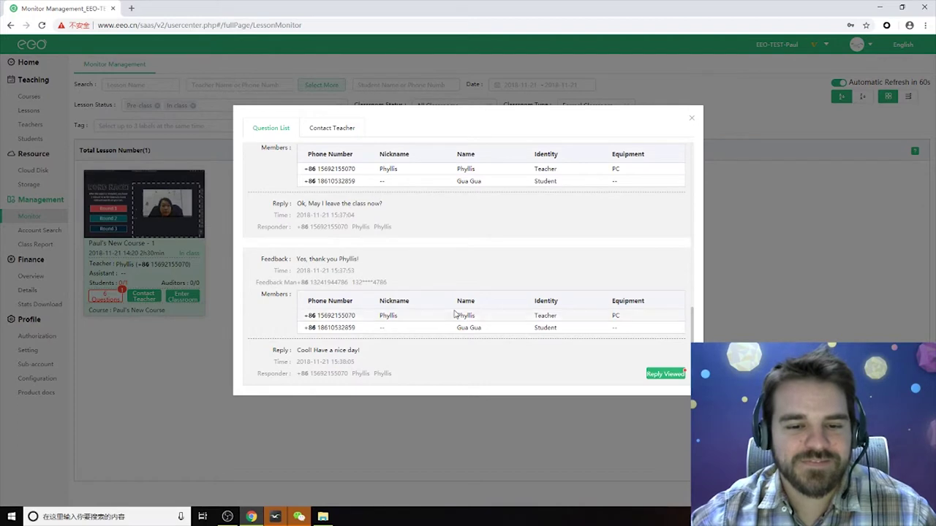
left_click(691, 119)
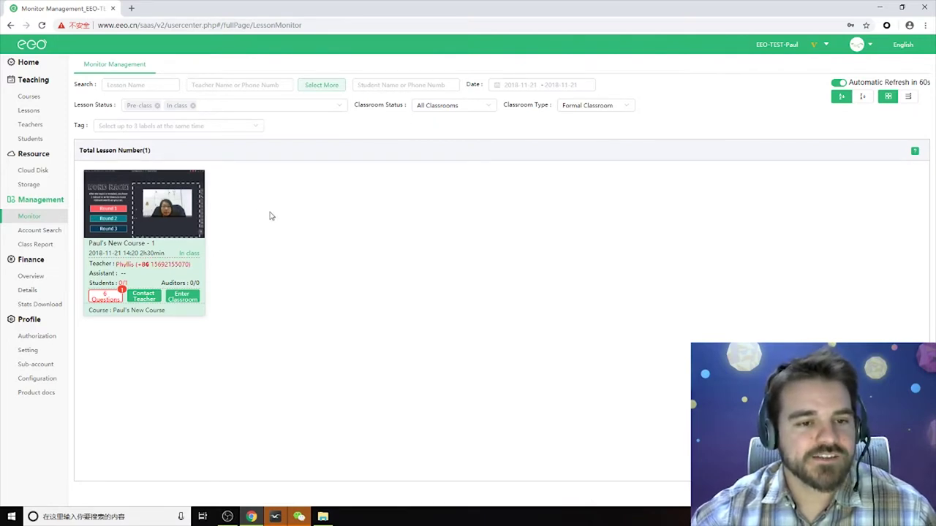
Look over the Class Report and Account Search pages, then bring up the Cloud Disk file list.
left_click(38, 245)
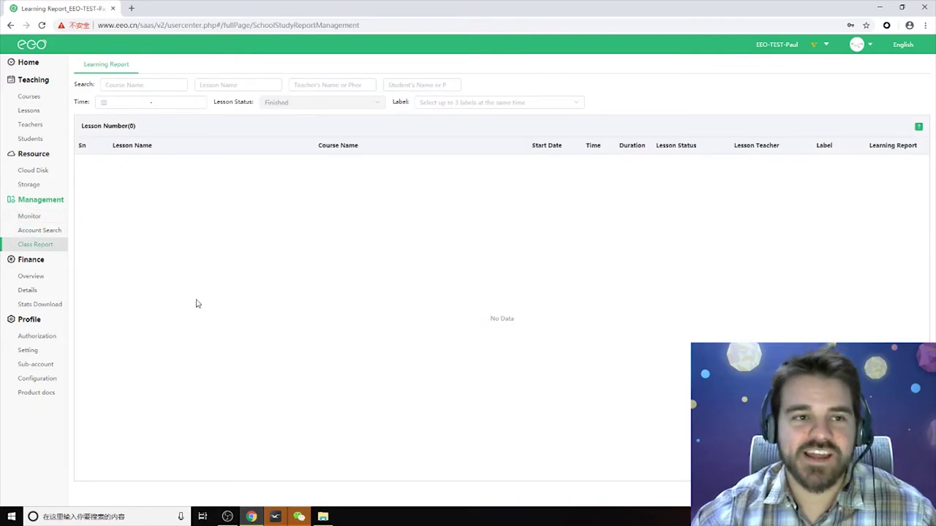
left_click(45, 231)
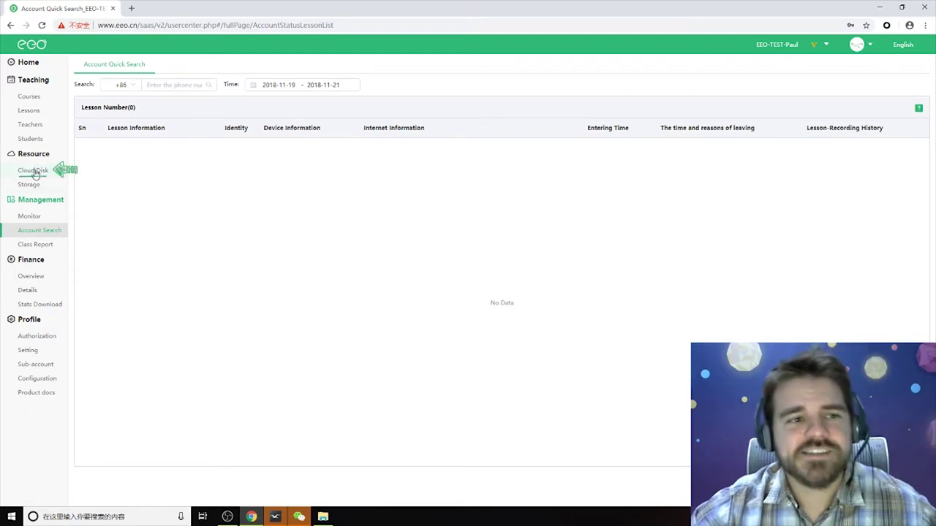
left_click(33, 171)
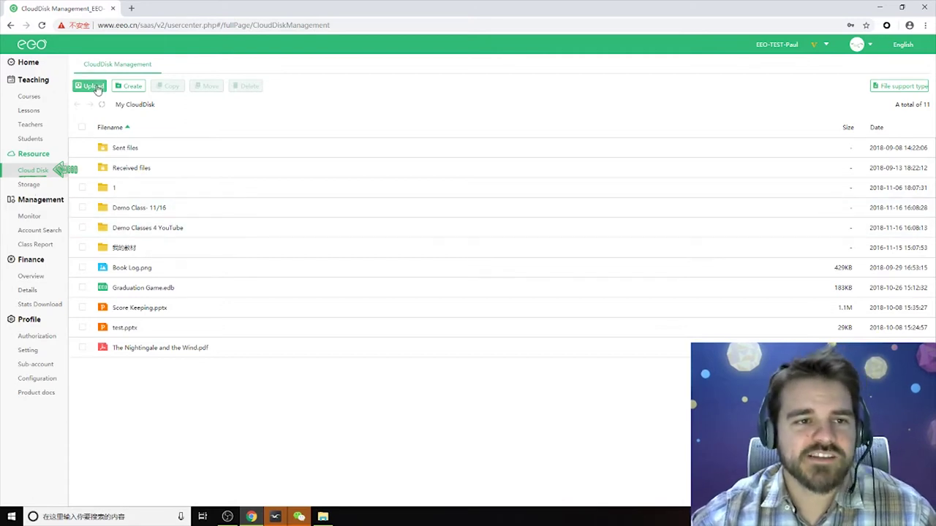
Cancel a file upload and create a Cloud Disk folder named 'New folder'.
left_click(95, 86)
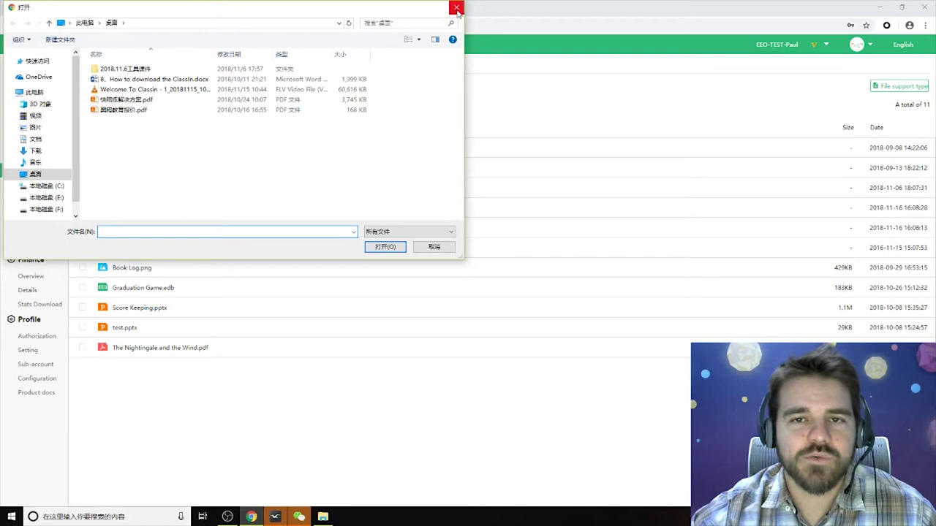
left_click(456, 9)
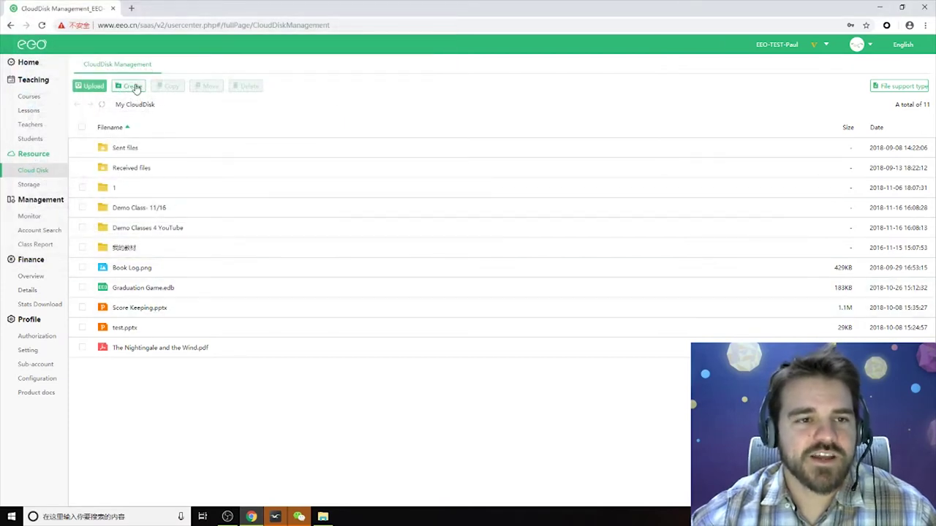
left_click(133, 86)
type("New folder")
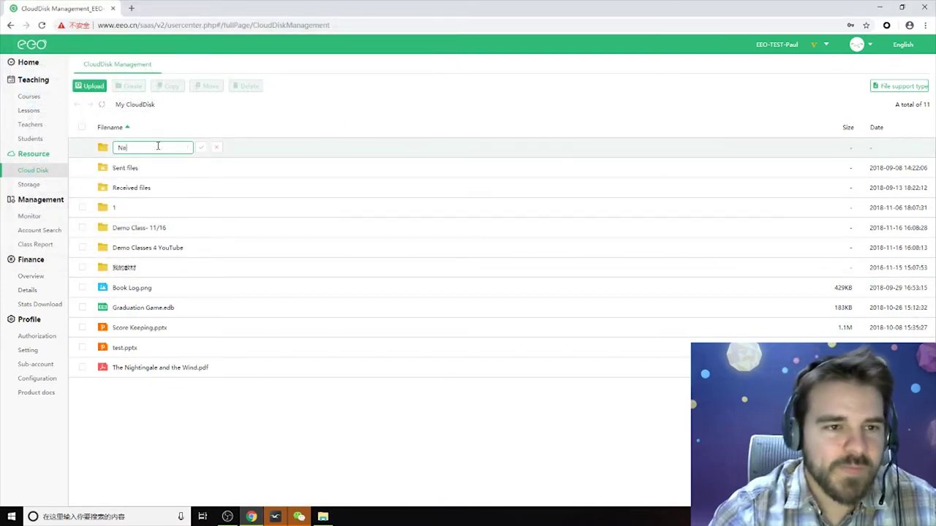
left_click(202, 148)
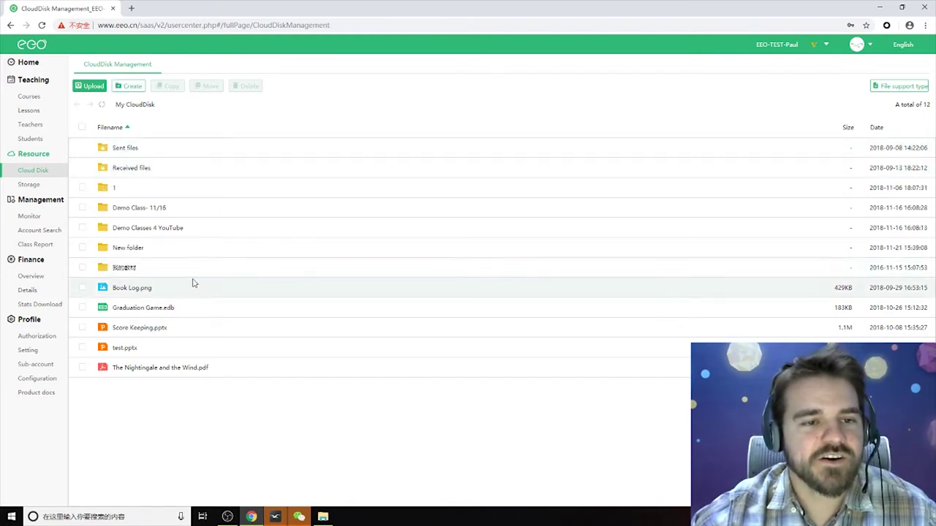
Browse into New folder and back out, then view the Storage usage page.
left_click(130, 250)
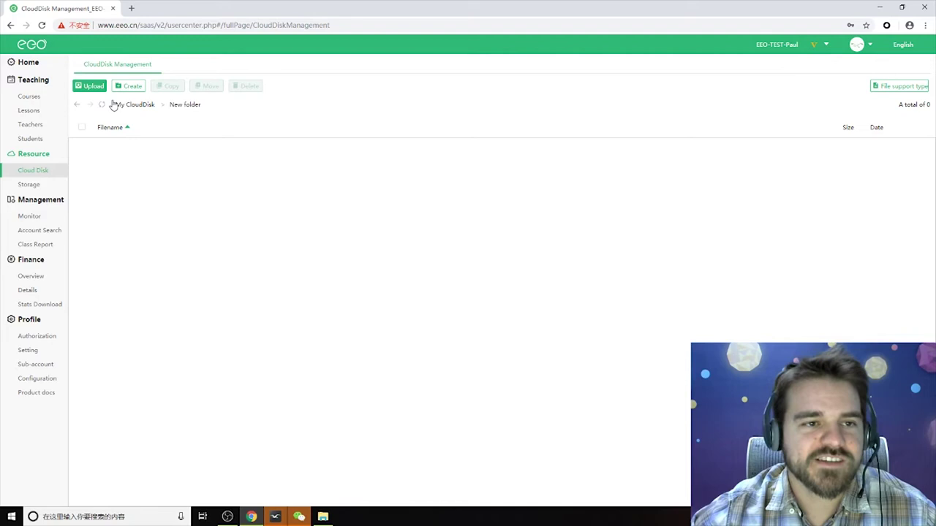
left_click(78, 105)
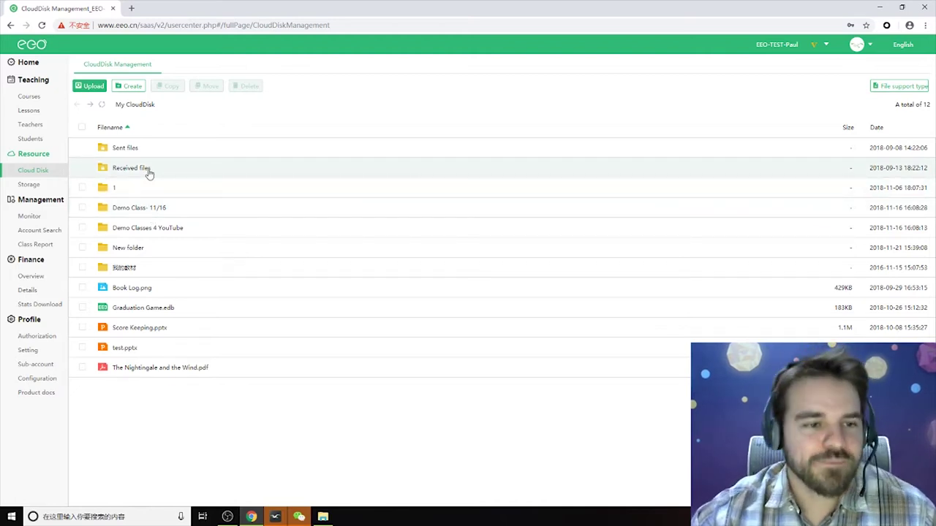
left_click(27, 185)
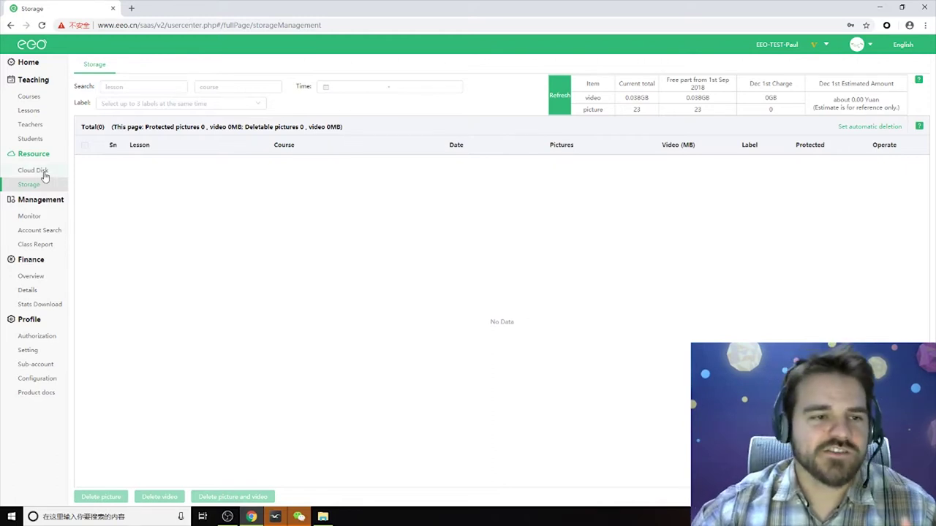
left_click(27, 174)
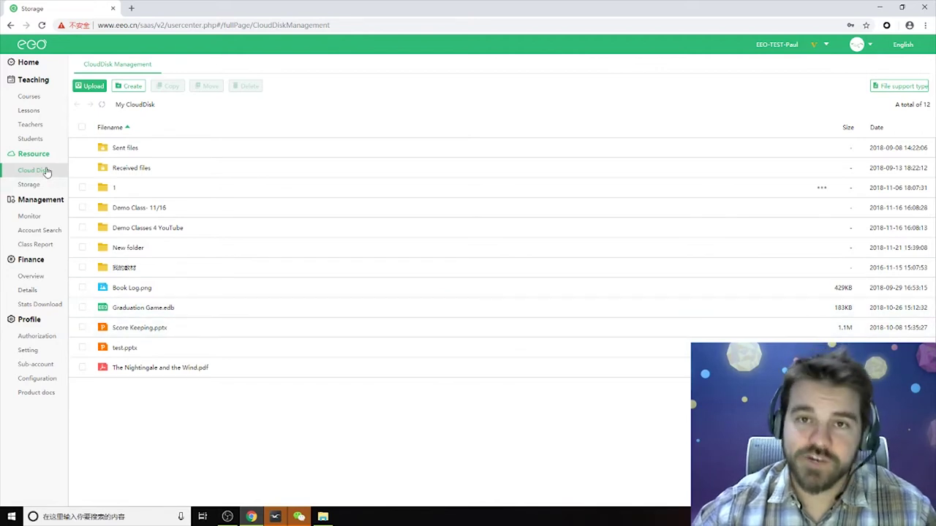
left_click(31, 185)
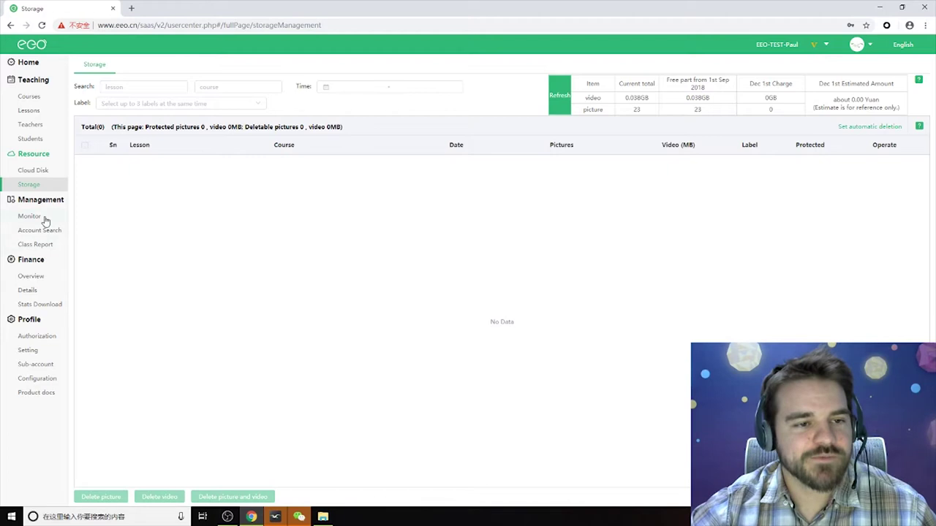
Show Finance Overview and highlight the 100.00 CNY account balance.
left_click(42, 244)
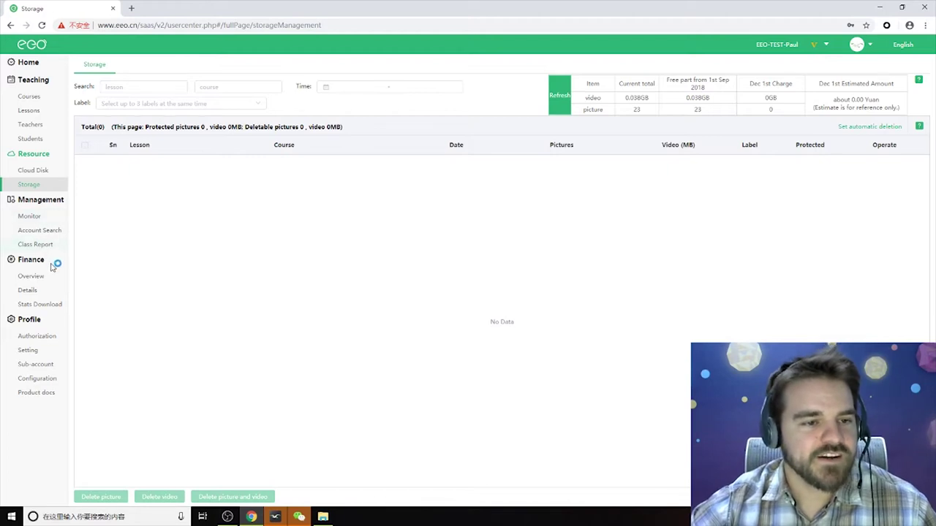
left_click(34, 277)
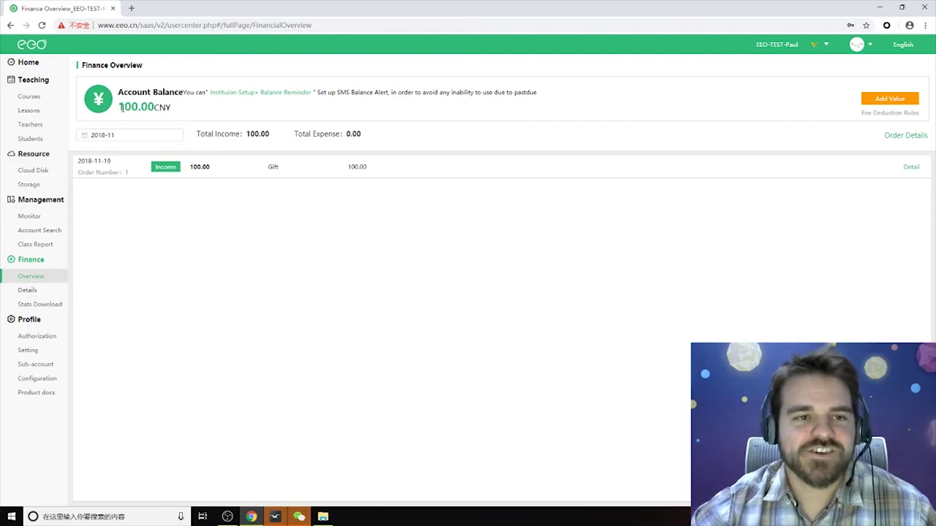
left_click_drag(119, 108, 160, 107)
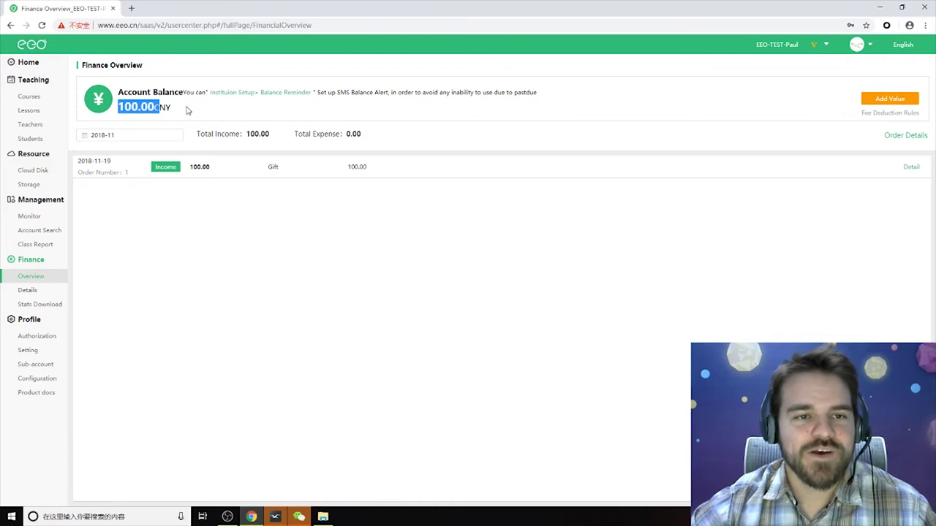
left_click(192, 111)
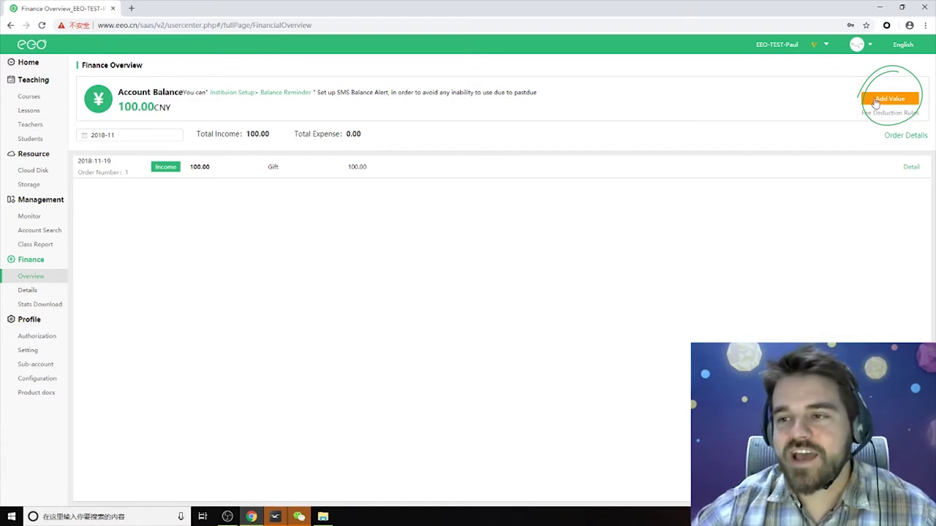
Start an Add Value recharge and settle on the 10000 CNY amount.
left_click(889, 99)
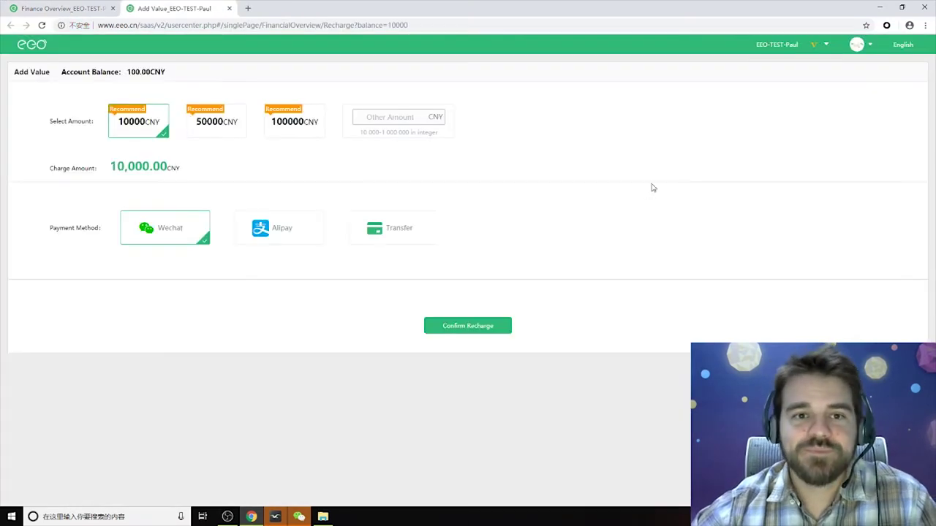
left_click(223, 126)
left_click(291, 128)
left_click(214, 124)
left_click(152, 126)
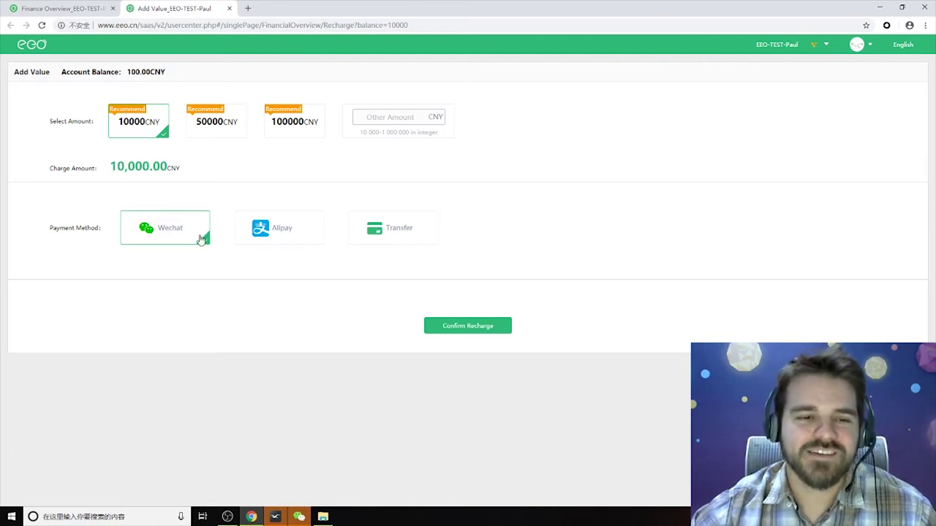
Pay by bank transfer, confirm the recharge order, then close Order Details.
left_click(282, 225)
left_click(193, 231)
left_click(265, 232)
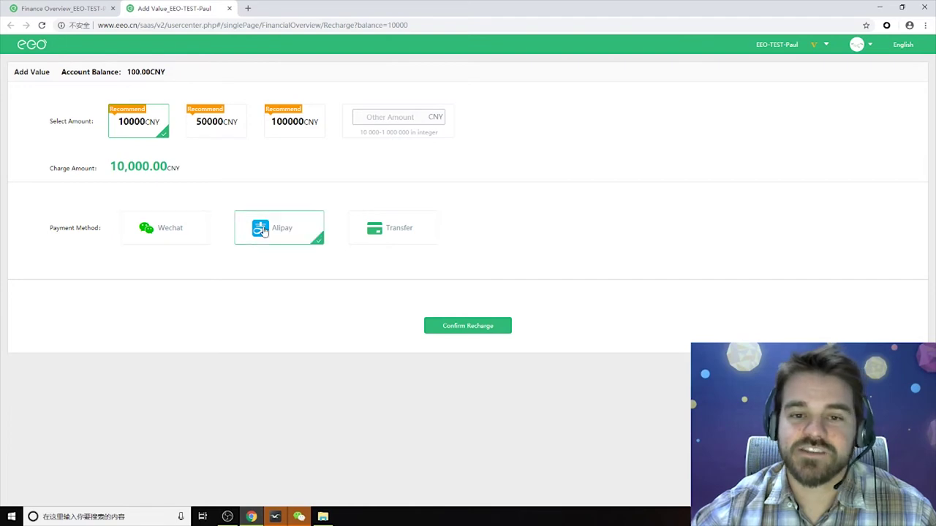
left_click(399, 229)
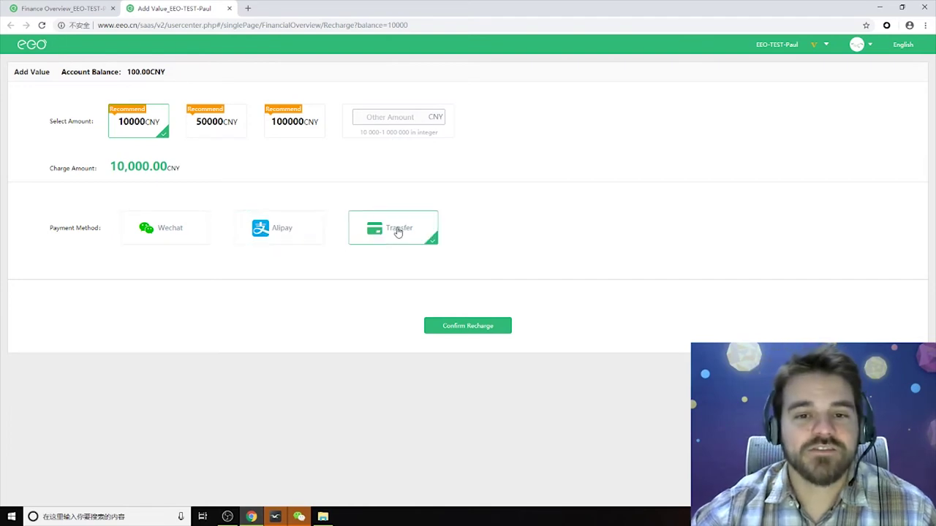
left_click(467, 325)
left_click(468, 193)
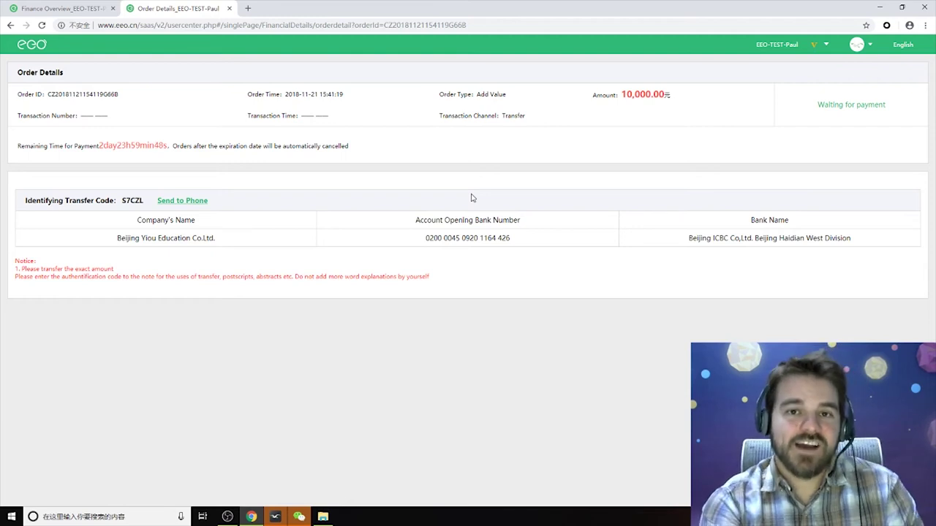
left_click(229, 8)
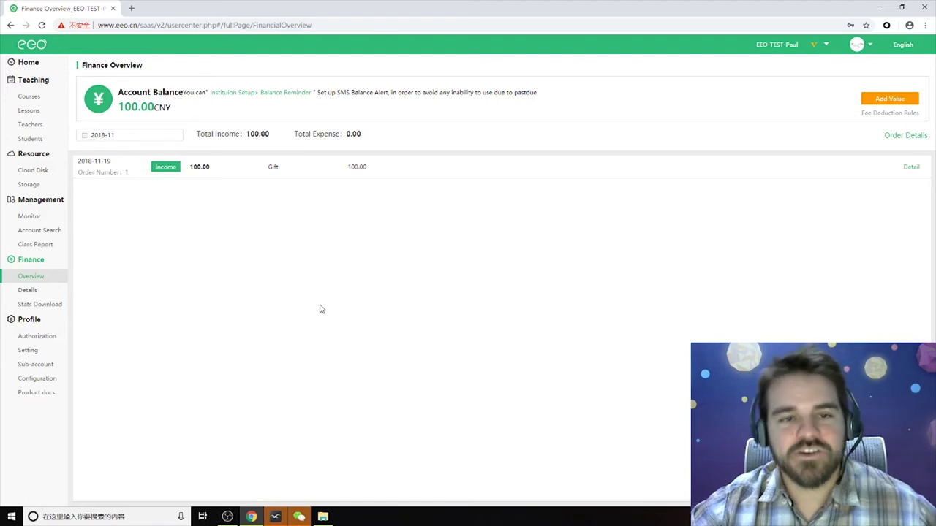
Review Finance Details, highlighting the two +10,000.00 order amounts.
left_click(28, 292)
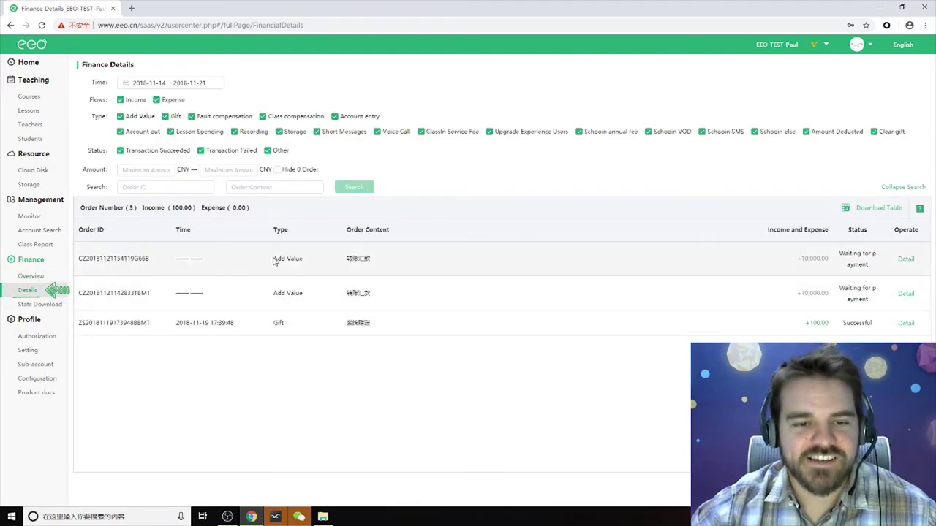
left_click_drag(797, 258, 830, 259)
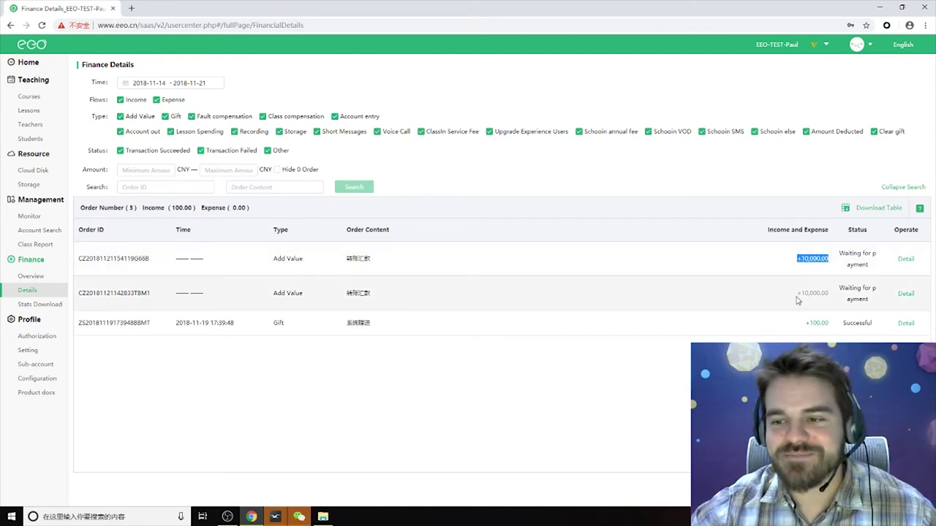
left_click_drag(797, 293, 831, 294)
left_click(807, 323)
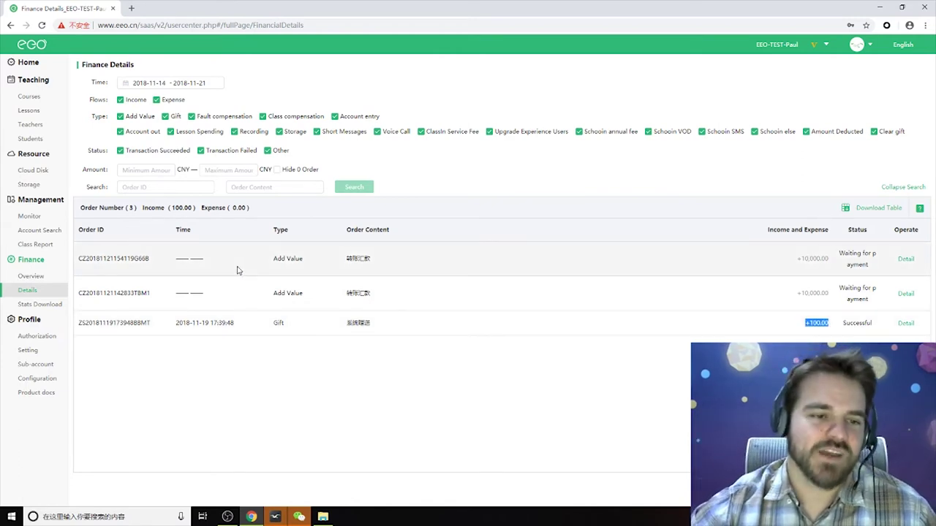
Check the Stats Download page's Lesson Spending section, then view Authorization Information.
left_click(40, 304)
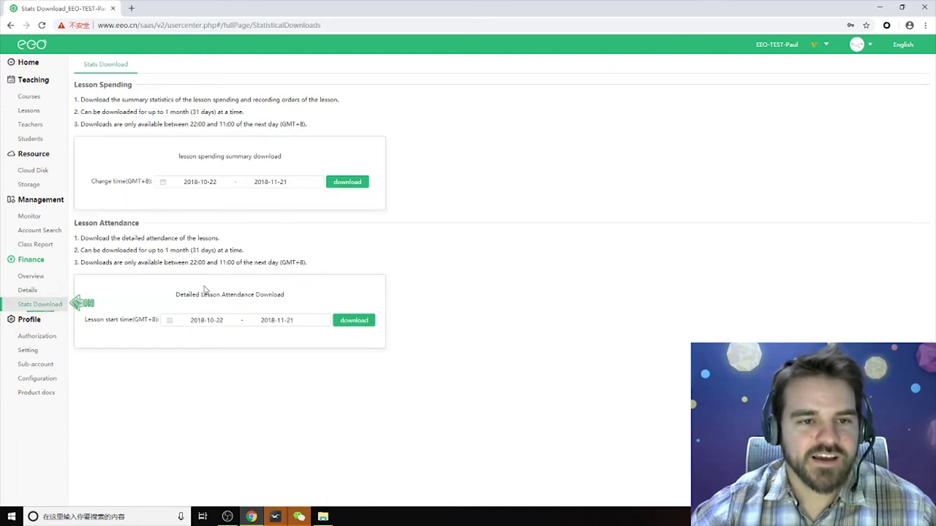
left_click_drag(77, 85, 133, 85)
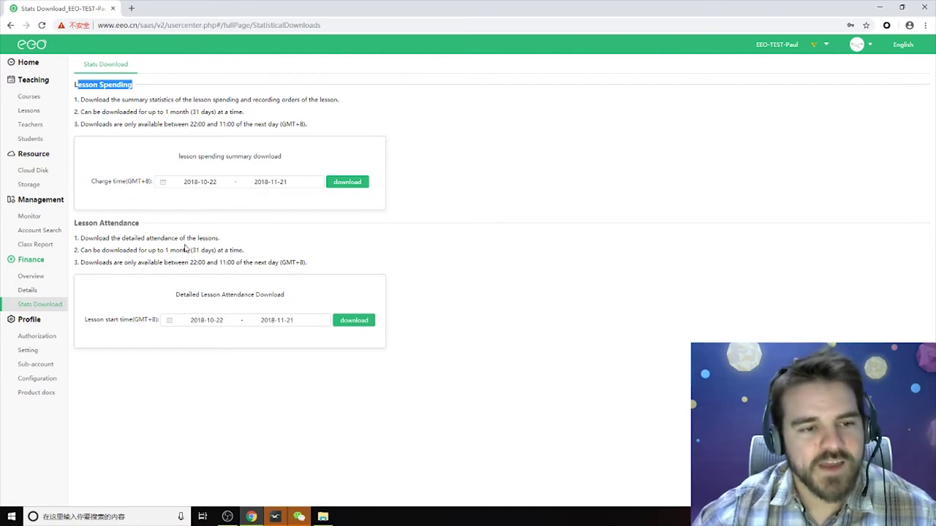
left_click(41, 337)
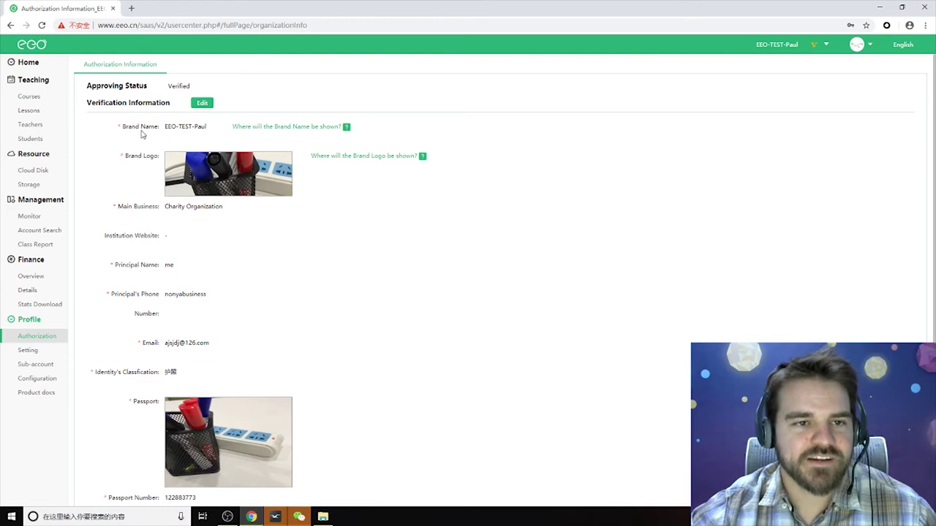
Scroll through the Authorization Information page, then go to Profile Setting.
scroll(160, 411, "down", 1)
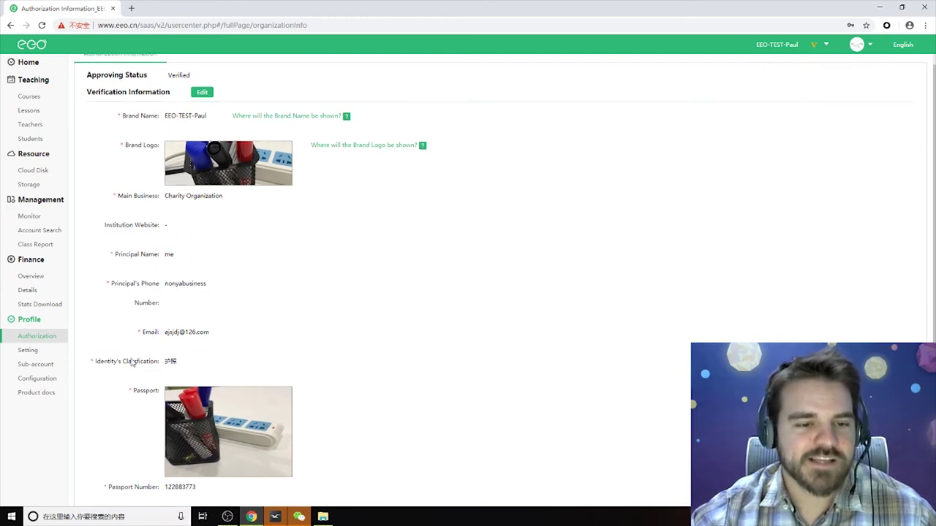
scroll(212, 352, "up", 1)
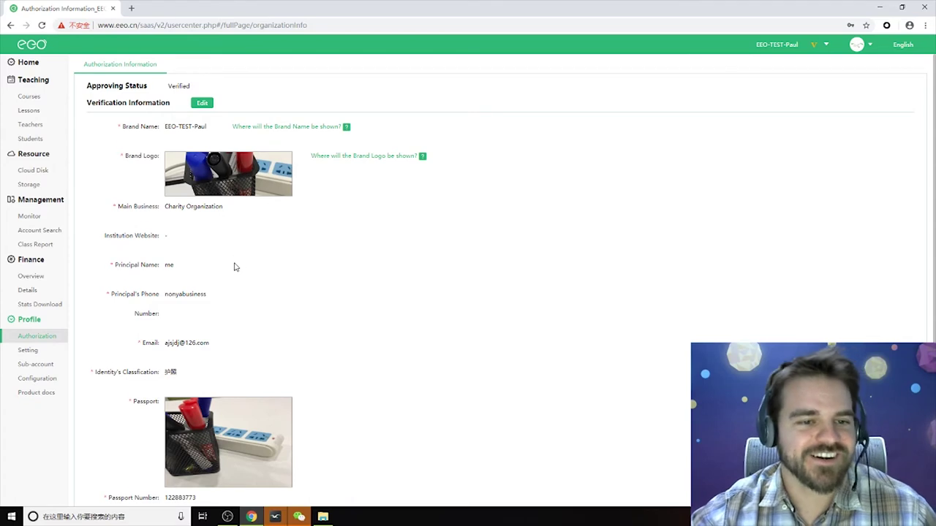
scroll(234, 265, "down", 1)
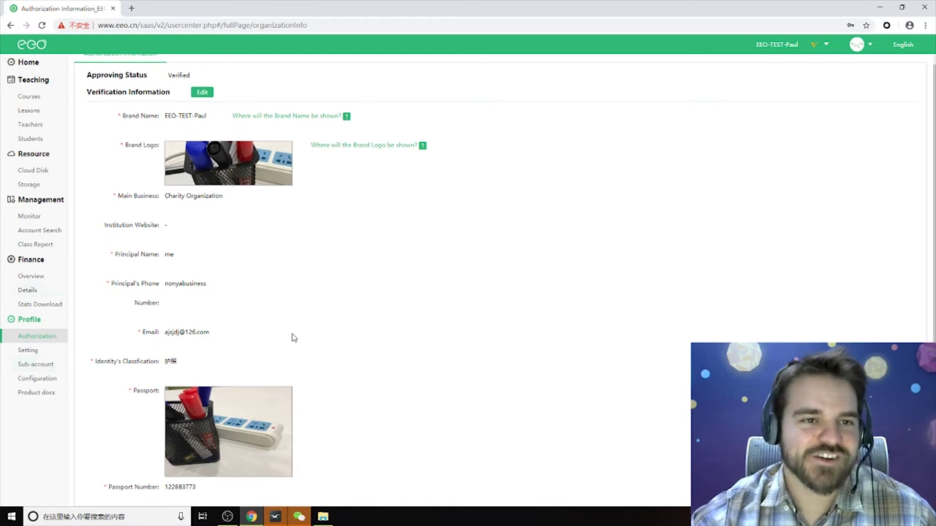
left_click(29, 350)
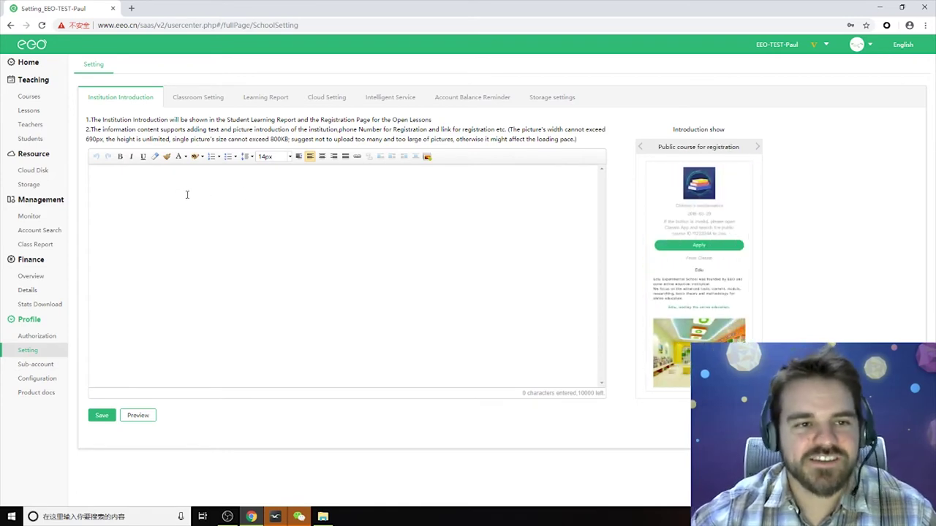
Enter 'asdfasdfasdfasdfas' as the introduction, then view Classroom Setting, Learning Report and Cloud Setting.
type("asdfasdfasdfasdfas")
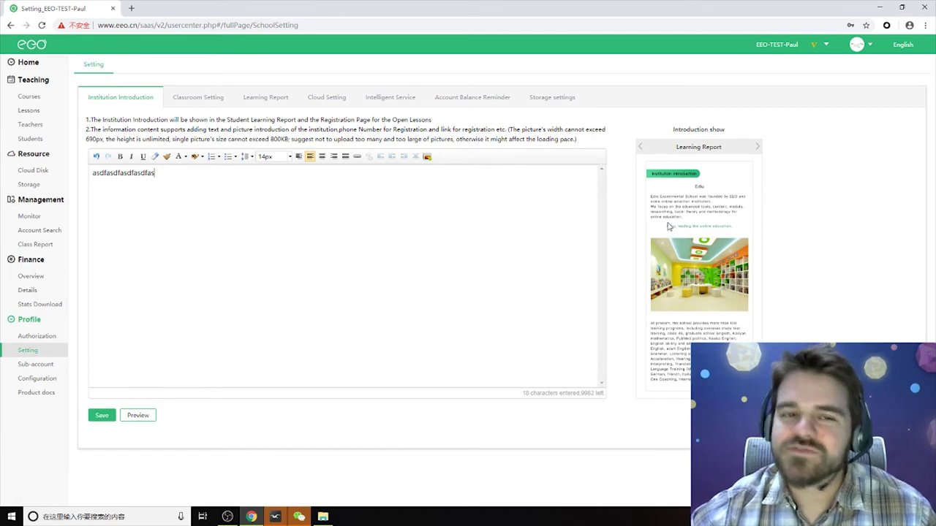
left_click(203, 100)
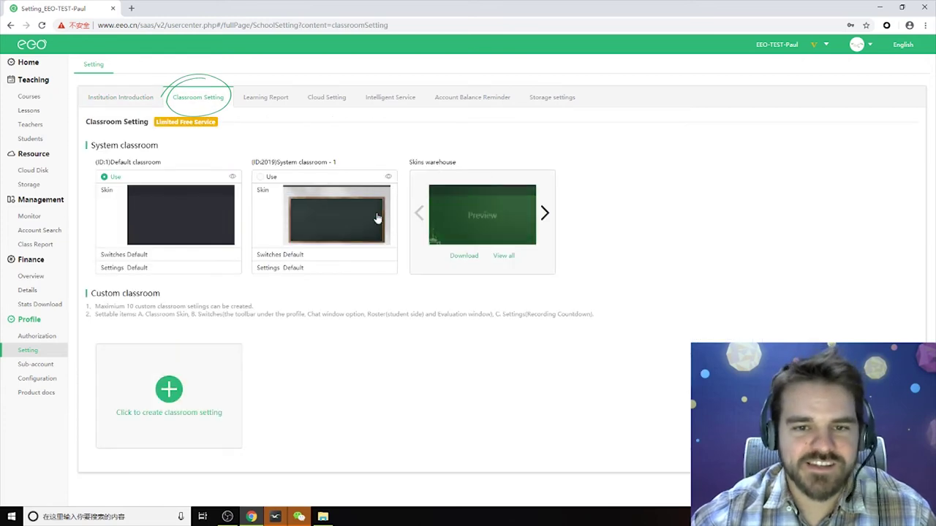
mouse_move(388, 223)
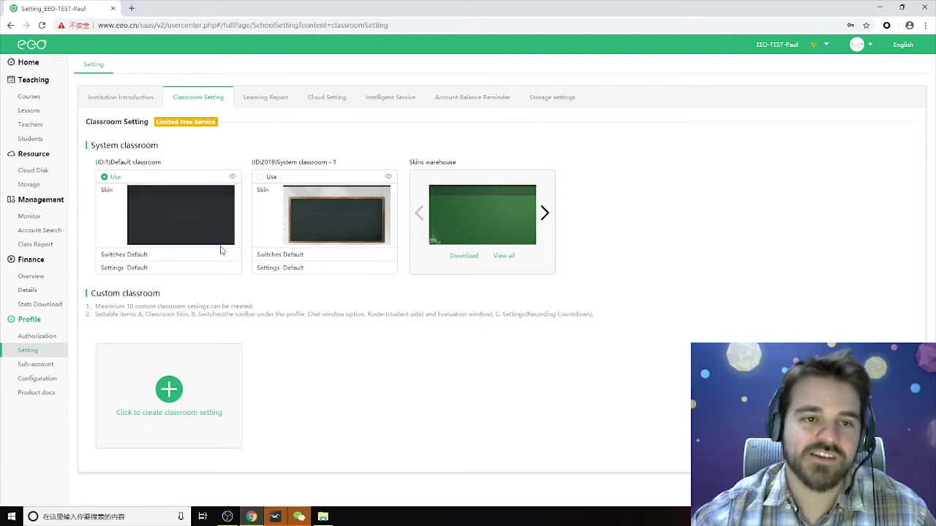
left_click(265, 103)
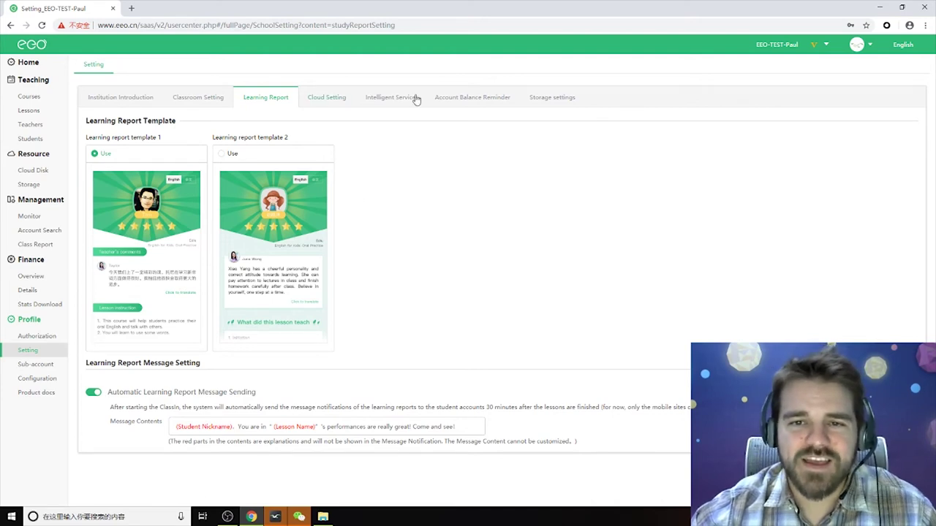
left_click(326, 98)
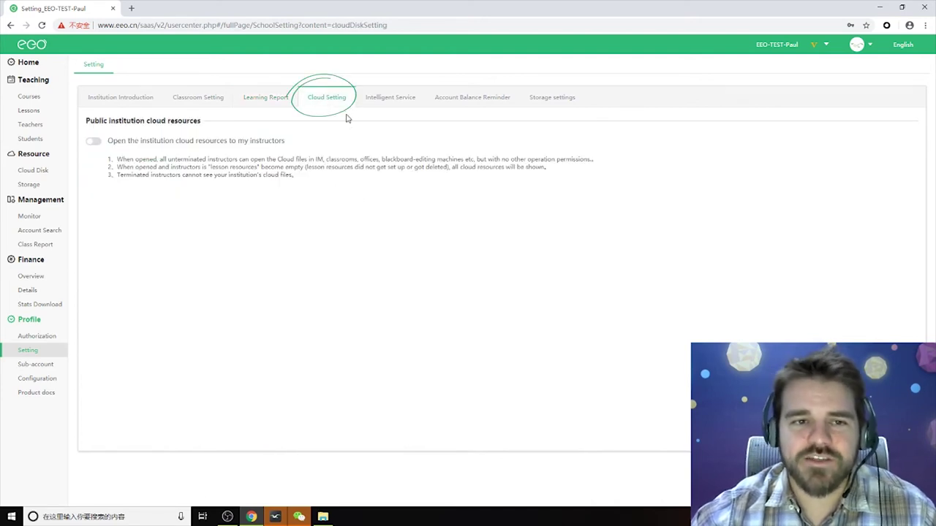
View Intelligent Service, Account Balance Reminder and Storage settings, then leave unsaved for Sub-account.
left_click(388, 100)
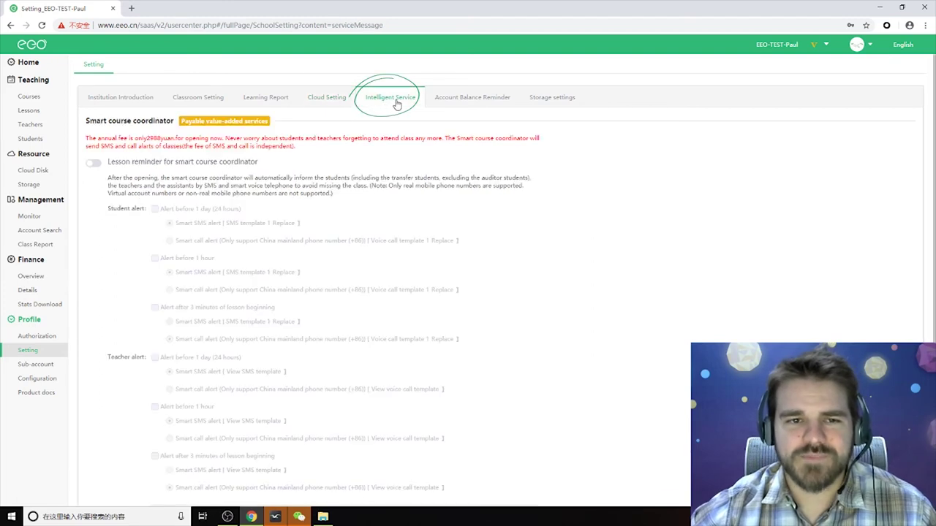
left_click(471, 108)
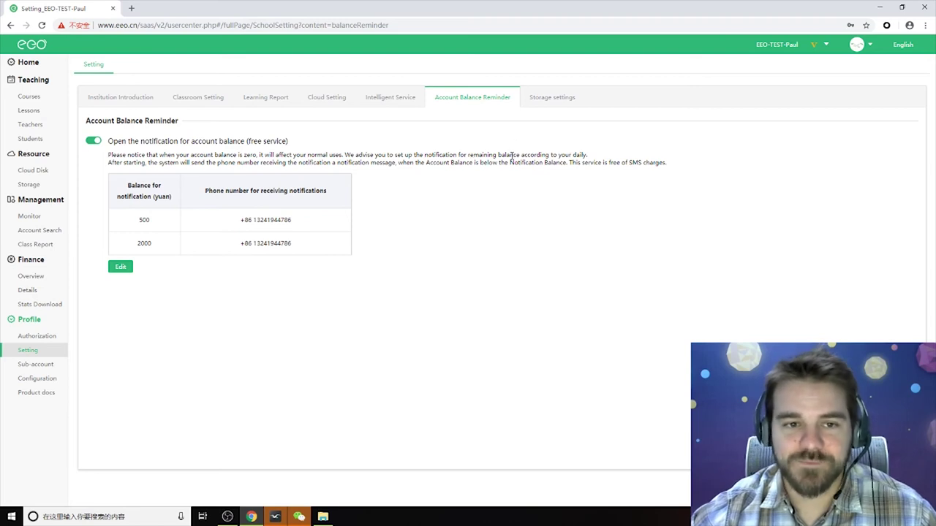
left_click(551, 102)
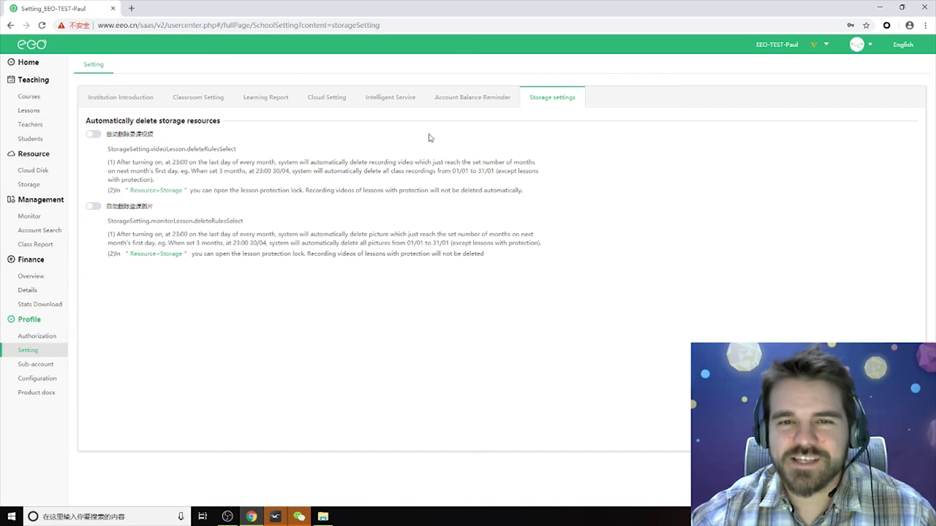
left_click(41, 367)
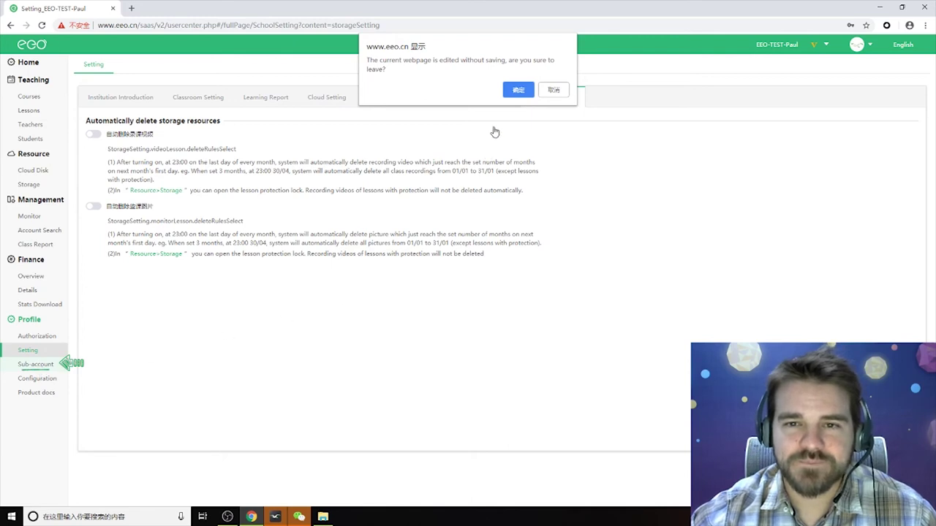
left_click(518, 89)
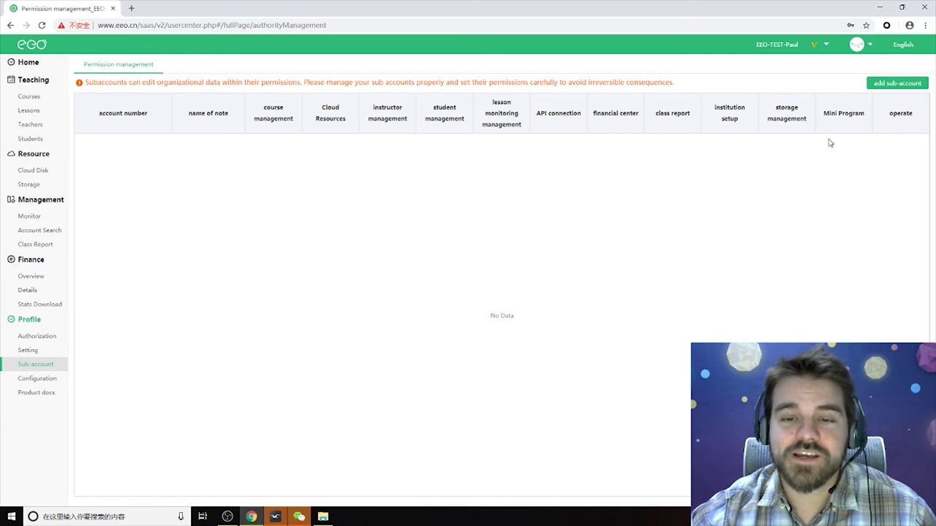
left_click(897, 83)
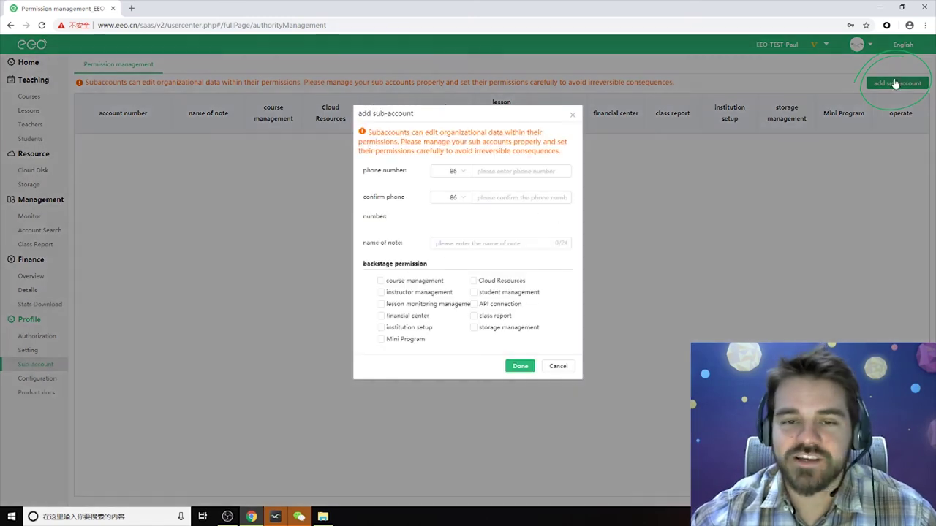
left_click(513, 173)
left_click(510, 199)
left_click(490, 243)
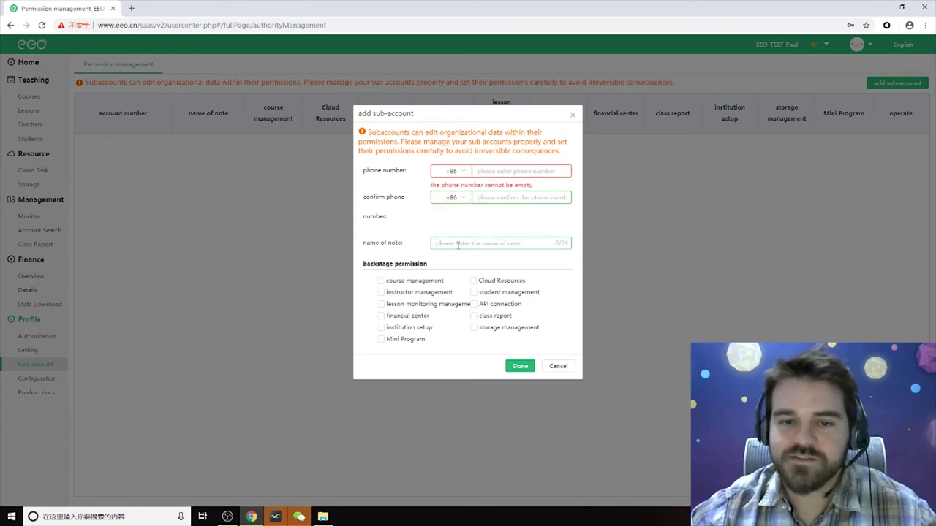
left_click(380, 281)
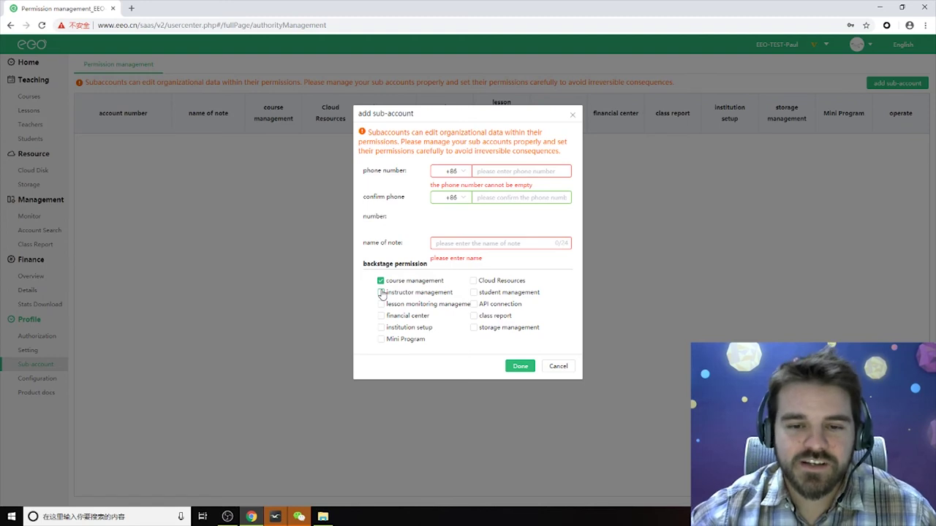
left_click(380, 294)
left_click(380, 304)
left_click(380, 315)
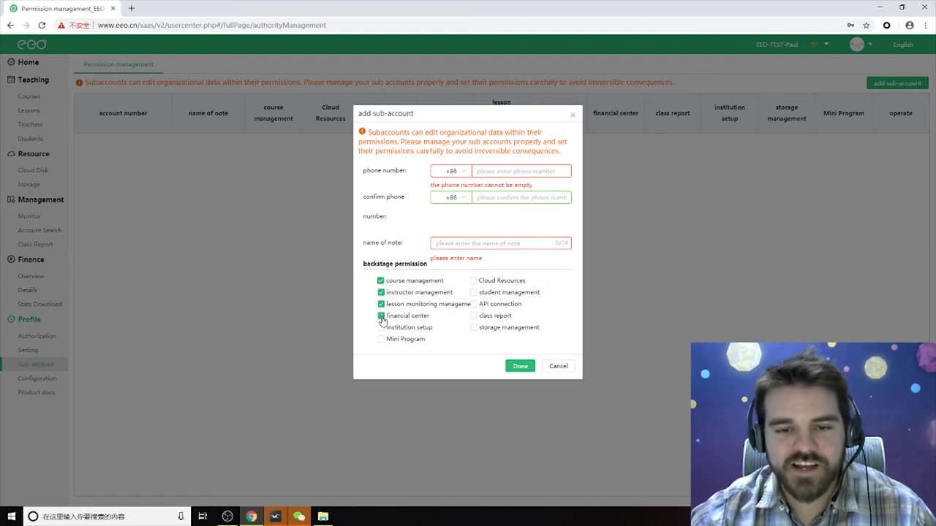
left_click(381, 328)
left_click(381, 339)
left_click(473, 280)
left_click(473, 293)
left_click(473, 305)
left_click(473, 316)
left_click(473, 327)
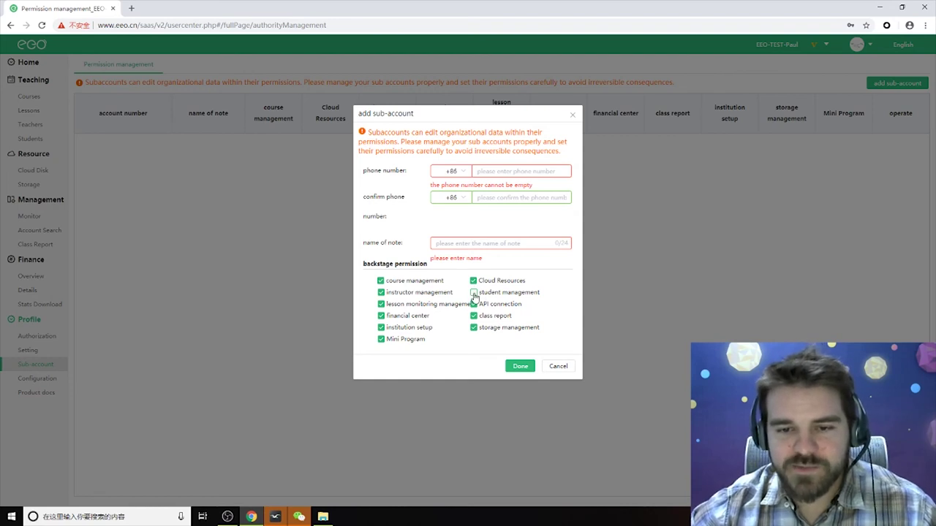
left_click(473, 304)
left_click(474, 316)
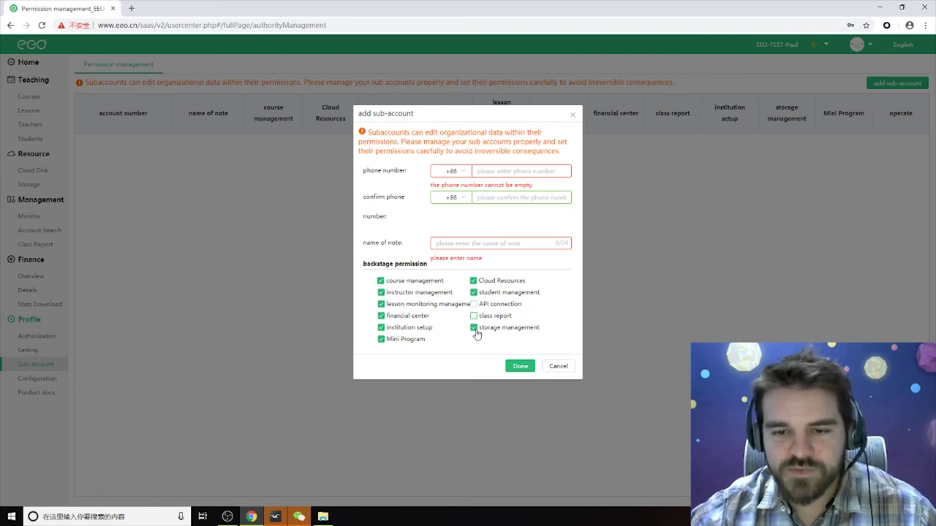
left_click(473, 316)
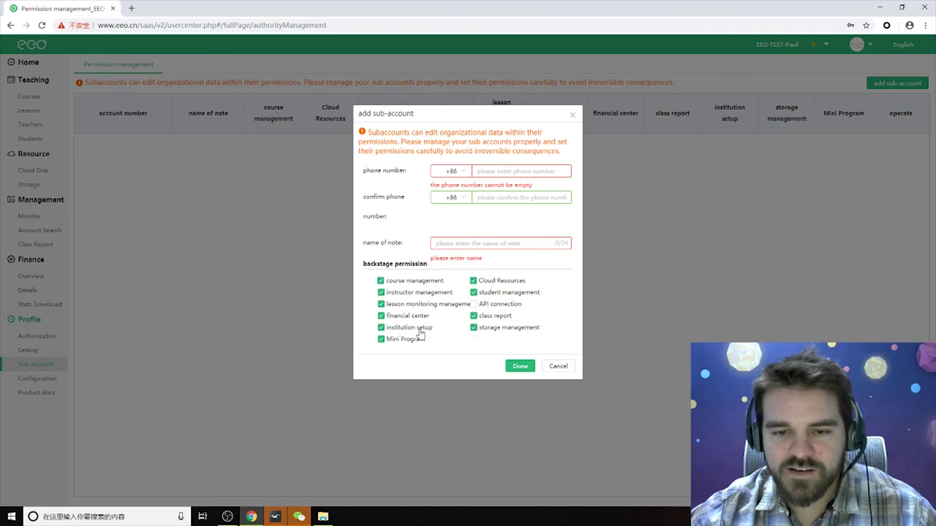
left_click(380, 340)
left_click(380, 327)
left_click(380, 315)
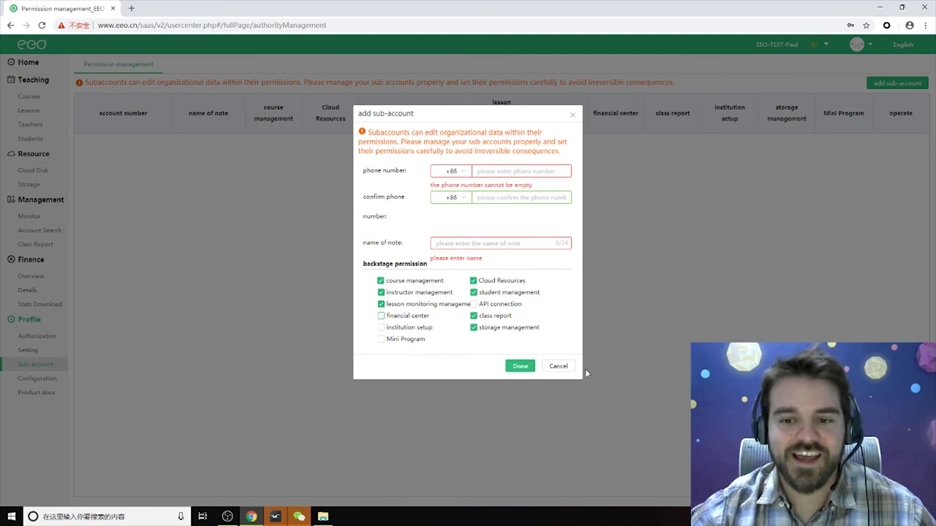
left_click(558, 366)
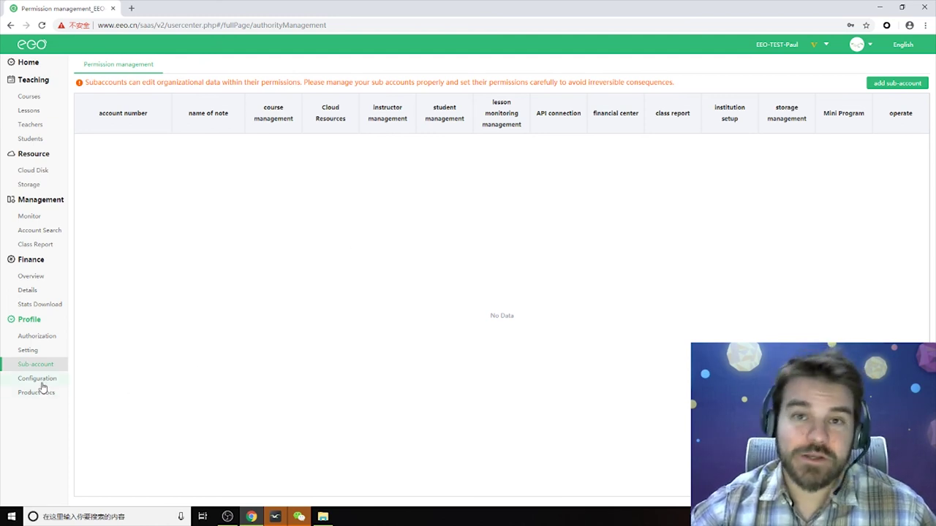
View the Configuration Instruction limits and briefly open then close the product docs.
left_click(40, 381)
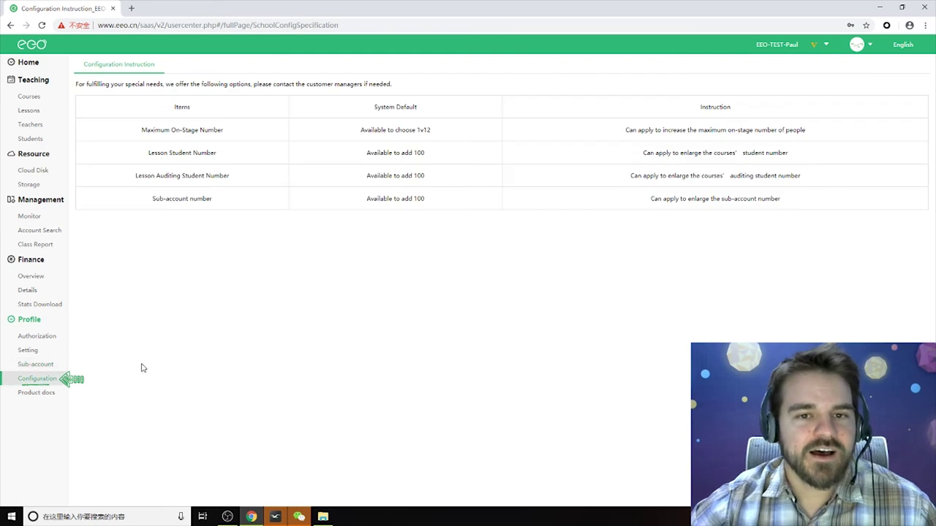
left_click(36, 393)
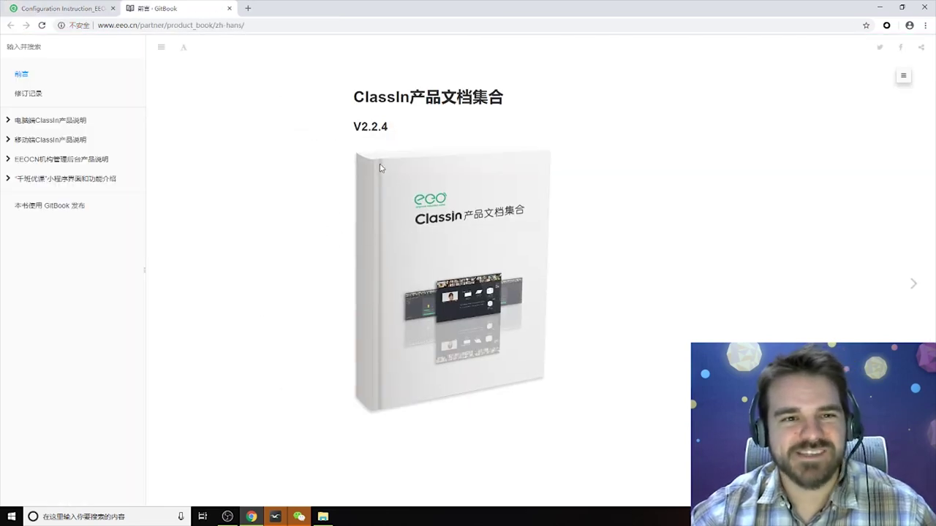
left_click(229, 9)
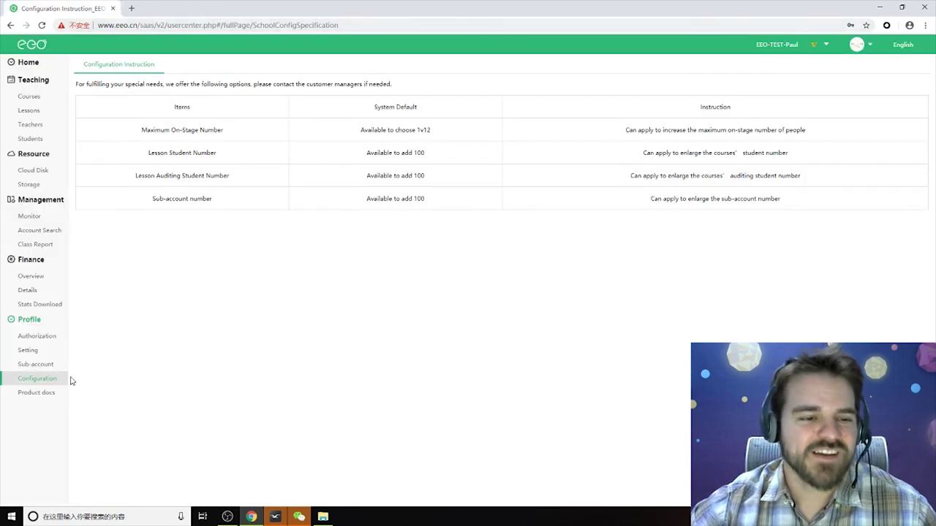